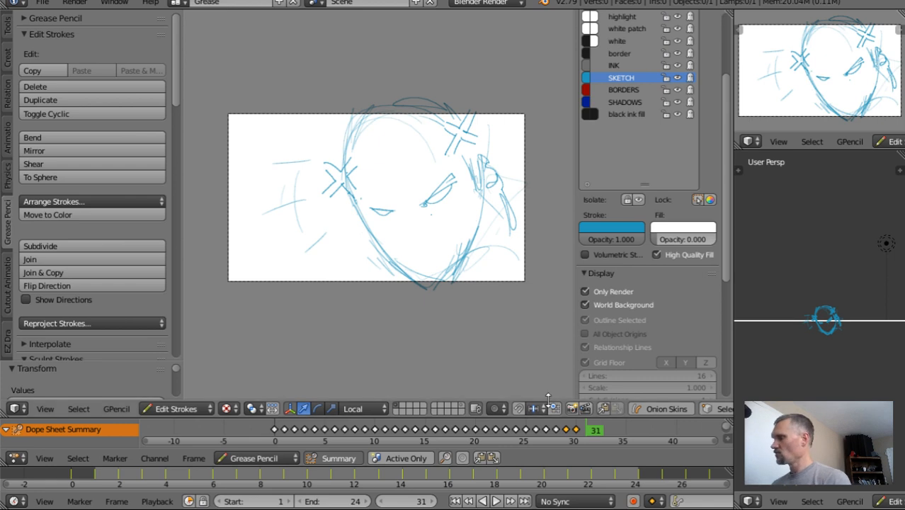
Select the head strokes on frame 31 and rotate them clockwise around the 3D cursor near the chin.
{"action": "left_click_drag", "start_coordinate": [598, 438], "coordinate": [584, 439]}
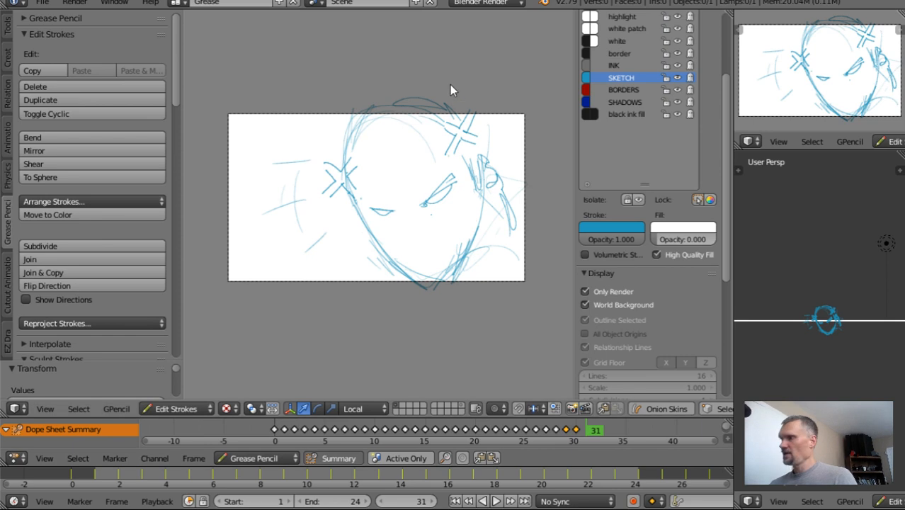
{"action": "mouse_move", "coordinate": [439, 65]}
{"action": "left_mouse_down", "text": "ctrl"}
{"action": "mouse_move", "coordinate": [293, 155]}
{"action": "mouse_move", "coordinate": [472, 278]}
{"action": "mouse_move", "coordinate": [424, 74]}
{"action": "left_mouse_up", "text": "ctrl"}
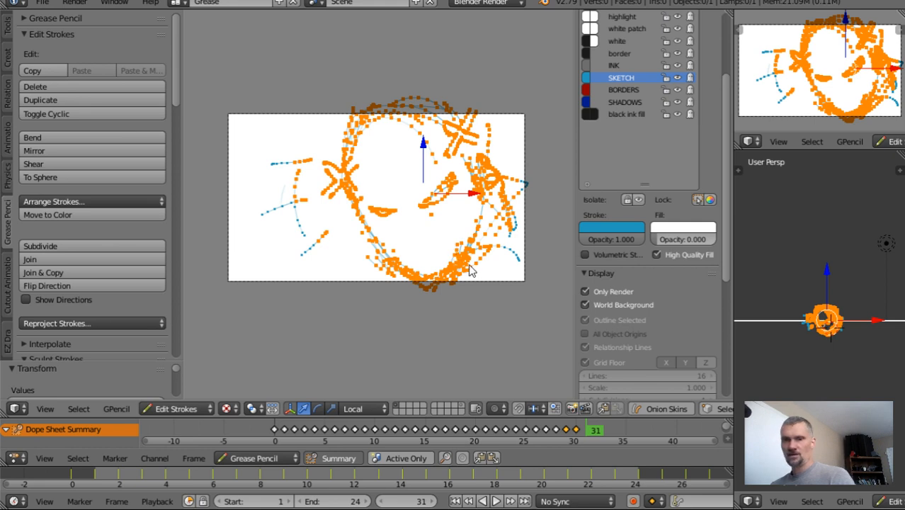
{"action": "key", "text": "period"}
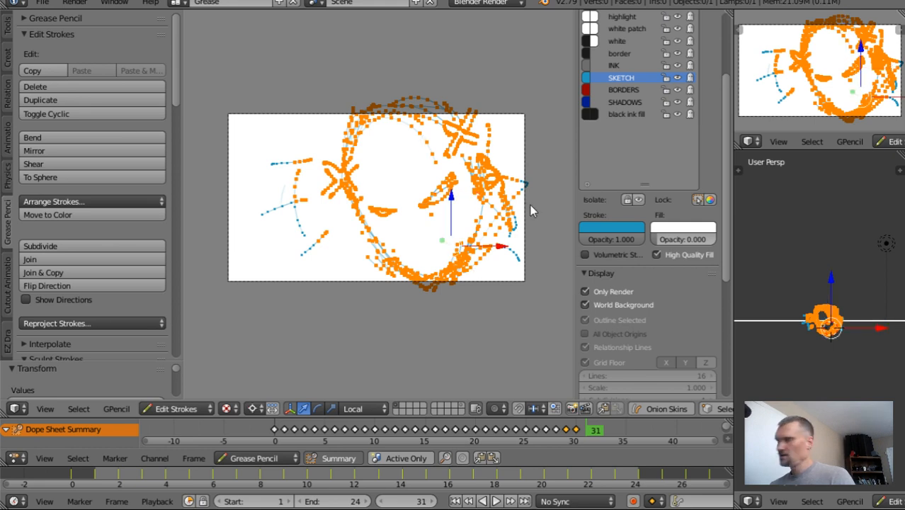
{"action": "key", "text": "r"}
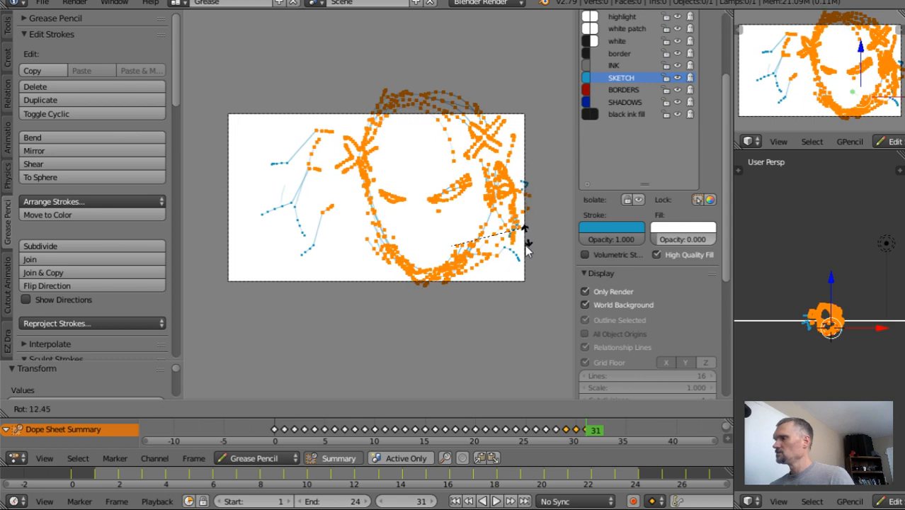
{"action": "left_click", "coordinate": [521, 241]}
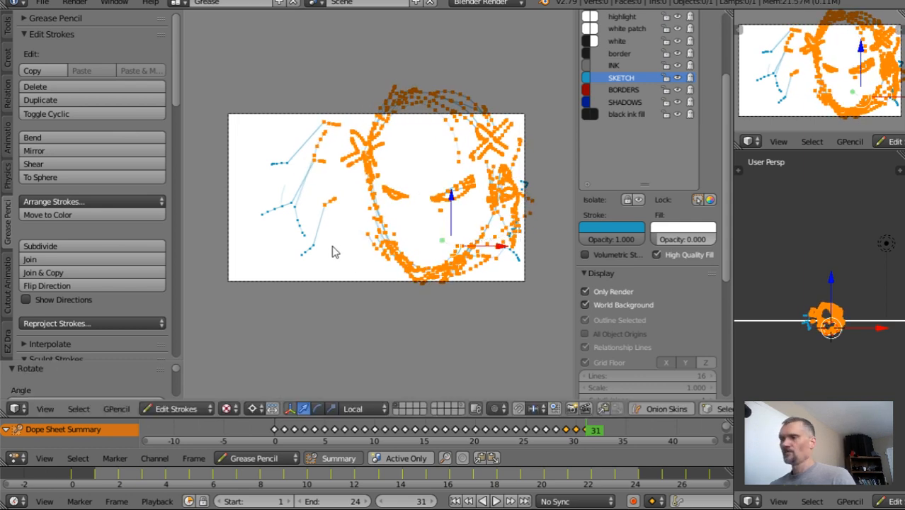
Erase the motion lines beside the head and the loose strokes hanging by the ear, leaving all strokes deselected.
{"action": "key", "text": "d"}
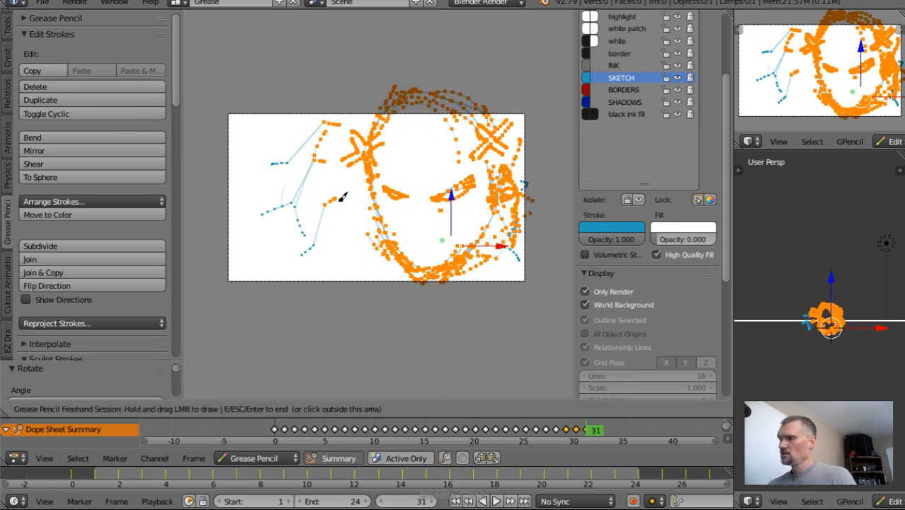
{"action": "mouse_move", "coordinate": [327, 230]}
{"action": "right_mouse_down"}
{"action": "mouse_move", "coordinate": [331, 199]}
{"action": "mouse_move", "coordinate": [283, 210]}
{"action": "mouse_move", "coordinate": [313, 116]}
{"action": "mouse_move", "coordinate": [313, 138]}
{"action": "mouse_move", "coordinate": [269, 157]}
{"action": "mouse_move", "coordinate": [266, 226]}
{"action": "right_mouse_up"}
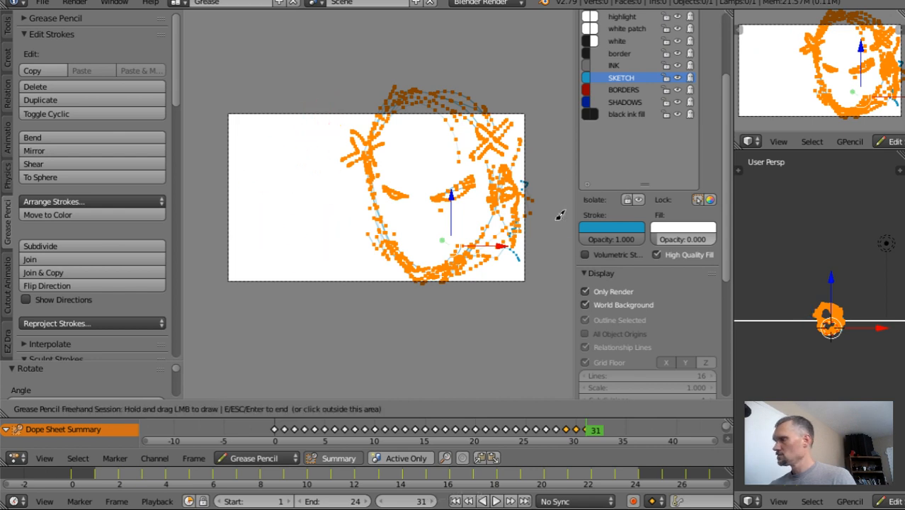
{"action": "mouse_move", "coordinate": [549, 188]}
{"action": "right_mouse_down"}
{"action": "mouse_move", "coordinate": [530, 200]}
{"action": "mouse_move", "coordinate": [519, 259]}
{"action": "mouse_move", "coordinate": [508, 227]}
{"action": "right_mouse_up"}
{"action": "key", "text": "Escape"}
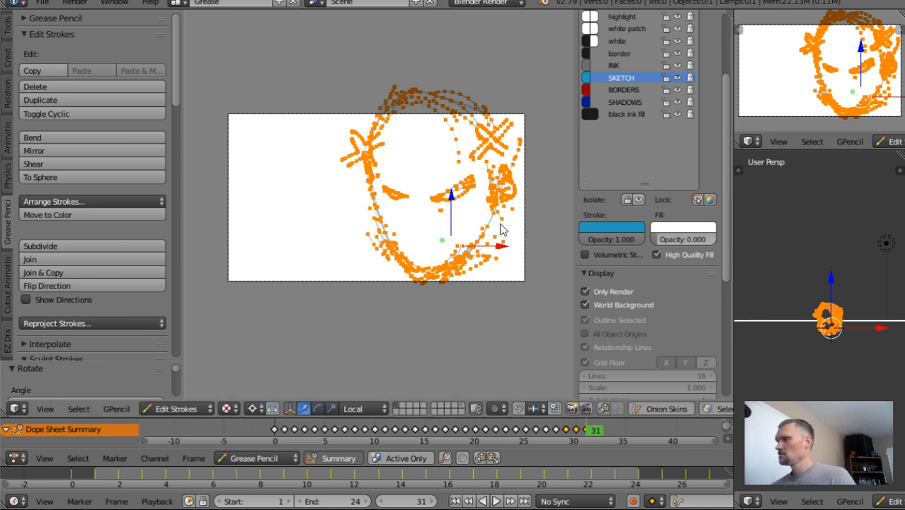
{"action": "key", "text": "a"}
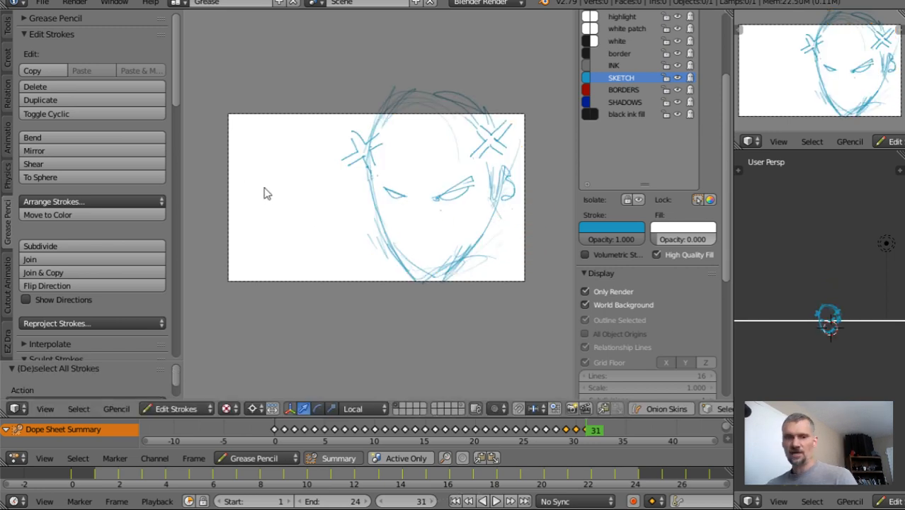
Letter the word "GRUNT" diagonally in the empty space in front of the head on frame 31.
{"action": "key", "text": "d"}
{"action": "mouse_move", "coordinate": [247, 216]}
{"action": "left_mouse_down"}
{"action": "mouse_move", "coordinate": [249, 229]}
{"action": "mouse_move", "coordinate": [288, 195]}
{"action": "mouse_move", "coordinate": [290, 206]}
{"action": "left_mouse_up"}
{"action": "left_click_drag", "start_coordinate": [285, 191], "coordinate": [298, 184]}
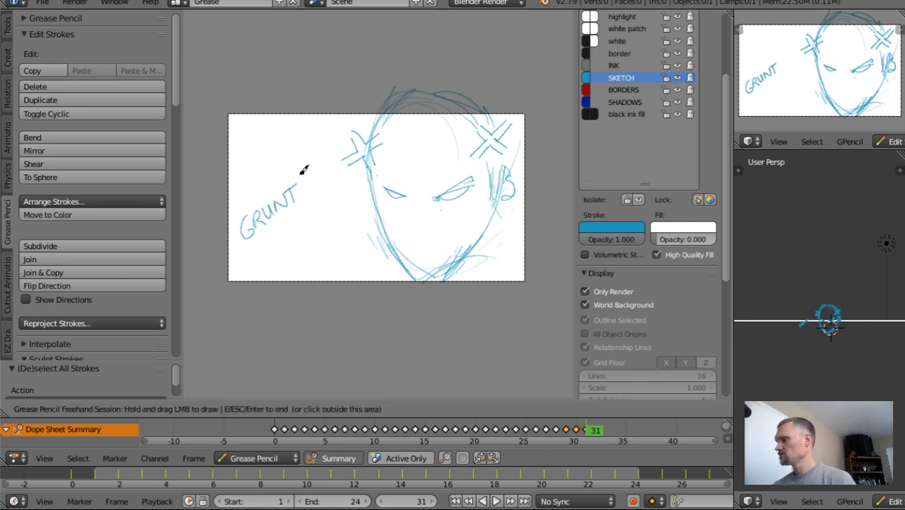
On frame 32, sketch a new head pose with the face contour, eyes, mouth line and jaw corner.
{"action": "key", "text": "Right"}
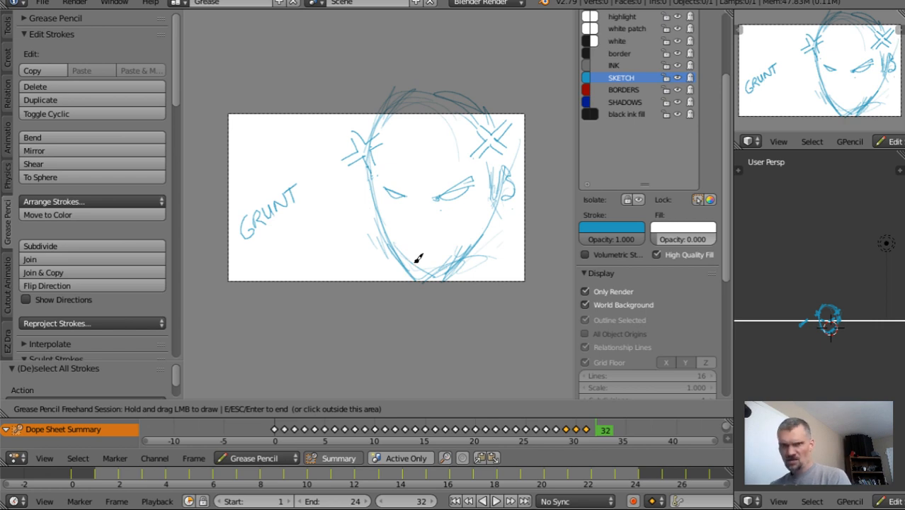
{"action": "mouse_move", "coordinate": [429, 81]}
{"action": "left_mouse_down"}
{"action": "mouse_move", "coordinate": [396, 98]}
{"action": "mouse_move", "coordinate": [391, 238]}
{"action": "mouse_move", "coordinate": [471, 216]}
{"action": "mouse_move", "coordinate": [498, 171]}
{"action": "left_mouse_up"}
{"action": "mouse_move", "coordinate": [425, 116]}
{"action": "left_mouse_down"}
{"action": "mouse_move", "coordinate": [418, 134]}
{"action": "mouse_move", "coordinate": [445, 125]}
{"action": "mouse_move", "coordinate": [417, 132]}
{"action": "left_mouse_up"}
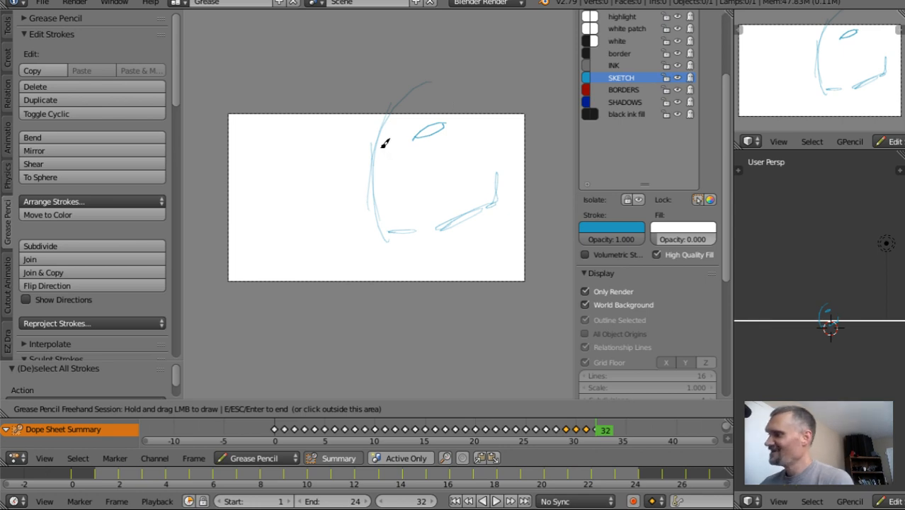
{"action": "left_click_drag", "start_coordinate": [388, 148], "coordinate": [372, 147]}
{"action": "mouse_move", "coordinate": [376, 159]}
{"action": "left_mouse_down"}
{"action": "mouse_move", "coordinate": [378, 144]}
{"action": "mouse_move", "coordinate": [387, 147]}
{"action": "left_mouse_up"}
{"action": "left_click_drag", "start_coordinate": [373, 143], "coordinate": [389, 148]}
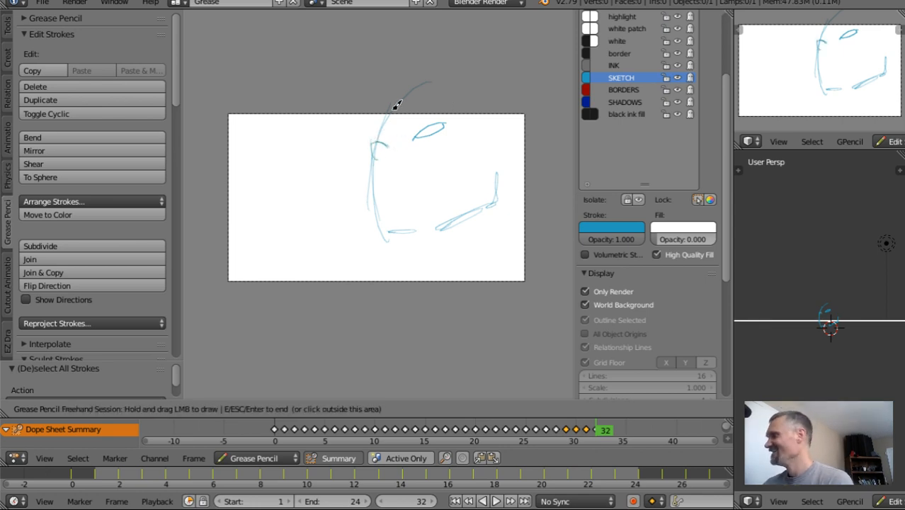
Reinforce the face contour and brows on frame 32, and letter "HMPH!" in a speech bubble facing the head.
{"action": "mouse_move", "coordinate": [388, 112]}
{"action": "left_mouse_down"}
{"action": "mouse_move", "coordinate": [376, 135]}
{"action": "mouse_move", "coordinate": [393, 141]}
{"action": "mouse_move", "coordinate": [439, 125]}
{"action": "left_mouse_up"}
{"action": "mouse_move", "coordinate": [374, 169]}
{"action": "left_mouse_down"}
{"action": "mouse_move", "coordinate": [377, 196]}
{"action": "mouse_move", "coordinate": [404, 239]}
{"action": "mouse_move", "coordinate": [434, 240]}
{"action": "left_mouse_up"}
{"action": "mouse_move", "coordinate": [247, 165]}
{"action": "left_mouse_down"}
{"action": "mouse_move", "coordinate": [259, 177]}
{"action": "mouse_move", "coordinate": [266, 161]}
{"action": "mouse_move", "coordinate": [286, 163]}
{"action": "left_mouse_up"}
{"action": "mouse_move", "coordinate": [291, 150]}
{"action": "left_mouse_down"}
{"action": "mouse_move", "coordinate": [299, 156]}
{"action": "mouse_move", "coordinate": [305, 144]}
{"action": "mouse_move", "coordinate": [300, 164]}
{"action": "mouse_move", "coordinate": [344, 121]}
{"action": "mouse_move", "coordinate": [294, 147]}
{"action": "mouse_move", "coordinate": [310, 140]}
{"action": "left_mouse_up"}
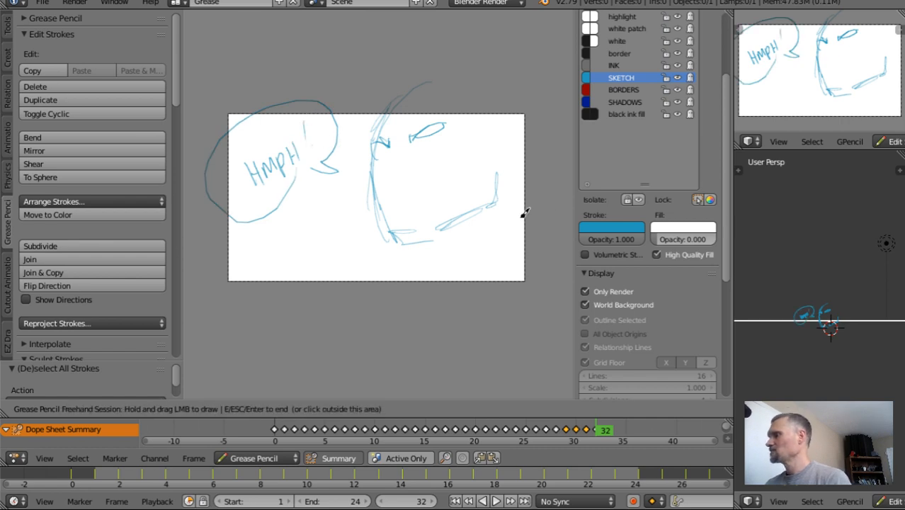
Sketch the faint chin outline with cross-contour lines, plus the neck and shoulder line, below the jaw on frame 32.
{"action": "left_click_drag", "start_coordinate": [369, 181], "coordinate": [428, 288]}
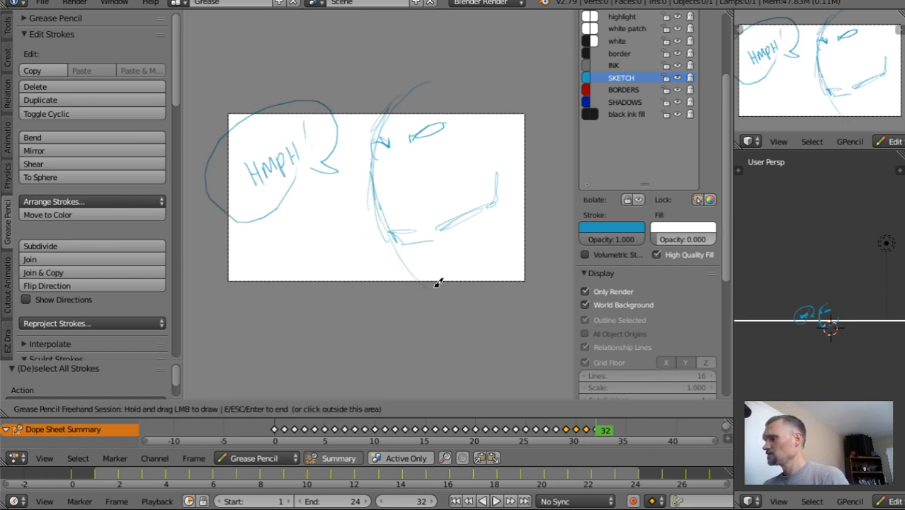
{"action": "left_click_drag", "start_coordinate": [393, 209], "coordinate": [445, 277]}
{"action": "left_click_drag", "start_coordinate": [458, 266], "coordinate": [422, 274]}
{"action": "left_click_drag", "start_coordinate": [461, 245], "coordinate": [389, 260]}
{"action": "mouse_move", "coordinate": [436, 231]}
{"action": "left_mouse_down"}
{"action": "mouse_move", "coordinate": [475, 236]}
{"action": "mouse_move", "coordinate": [464, 234]}
{"action": "left_mouse_up"}
{"action": "left_click_drag", "start_coordinate": [522, 226], "coordinate": [432, 309]}
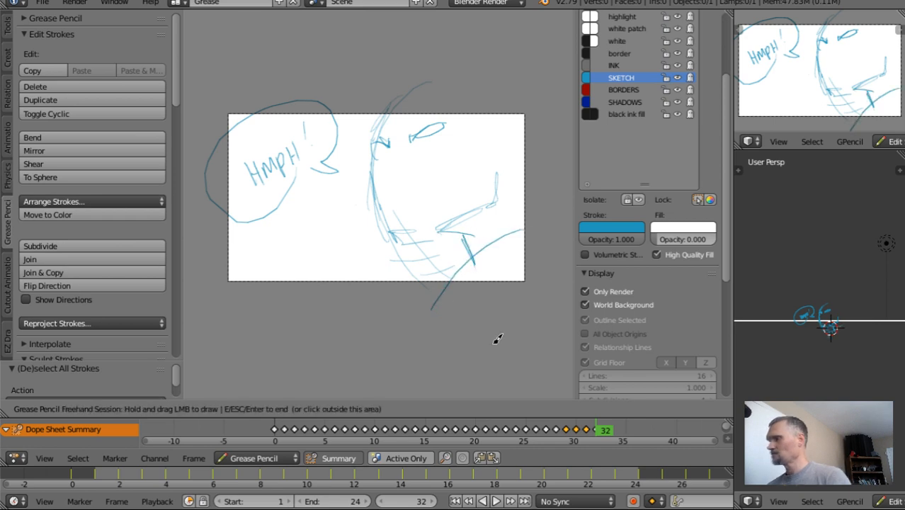
Compare the neighbouring poses, and on frame 33 sketch the front face contour and the jawline.
{"action": "key", "text": "Left"}
{"action": "key", "text": "Left"}
{"action": "key", "text": "Right"}
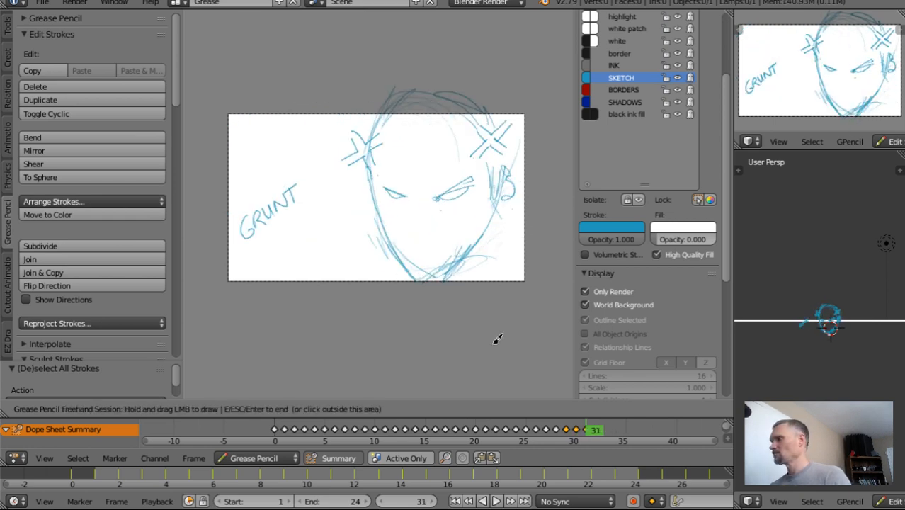
{"action": "key", "text": "Right"}
{"action": "key", "text": "Right"}
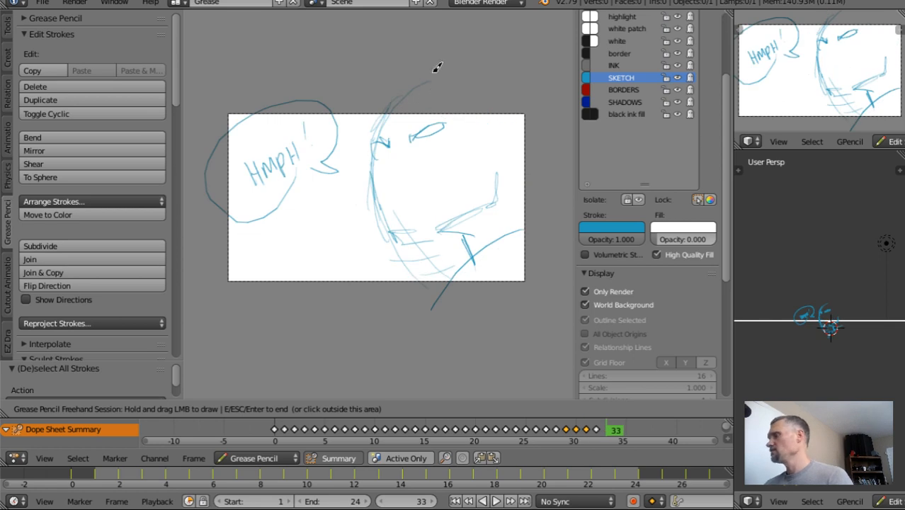
{"action": "left_click_drag", "start_coordinate": [428, 70], "coordinate": [378, 206]}
{"action": "mouse_move", "coordinate": [400, 74]}
{"action": "left_mouse_down"}
{"action": "mouse_move", "coordinate": [379, 194]}
{"action": "mouse_move", "coordinate": [446, 201]}
{"action": "left_mouse_up"}
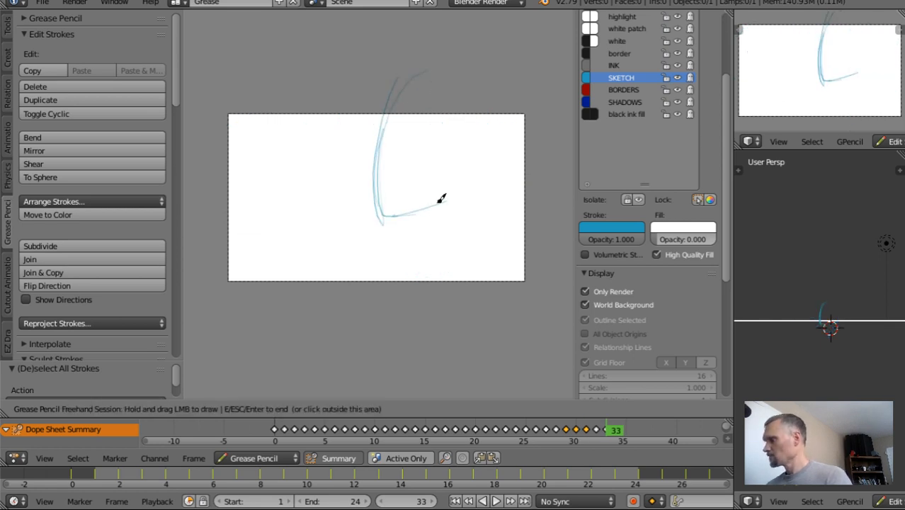
Turn on onion skins, and sketch the tilted eye and the forehead curve over the ghosted previous pose on frame 33.
{"action": "key", "text": "Escape"}
{"action": "left_click", "coordinate": [659, 407]}
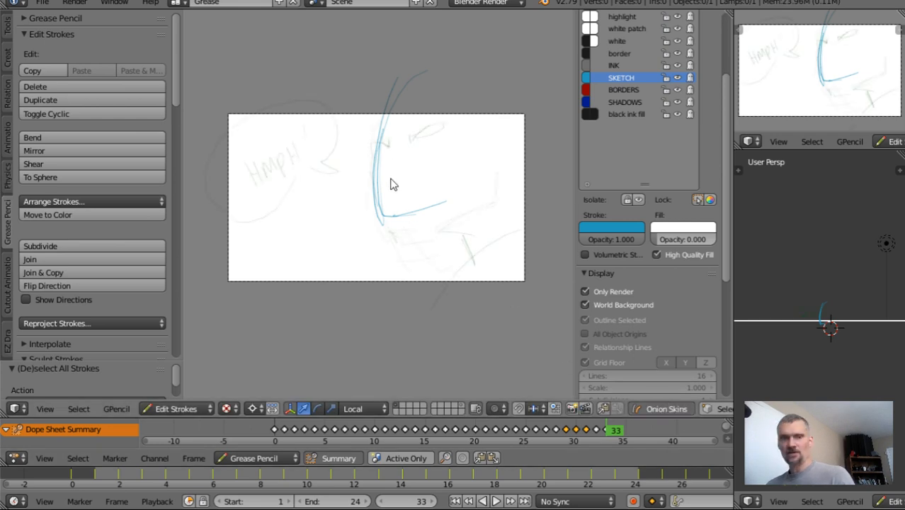
{"action": "key", "text": "d"}
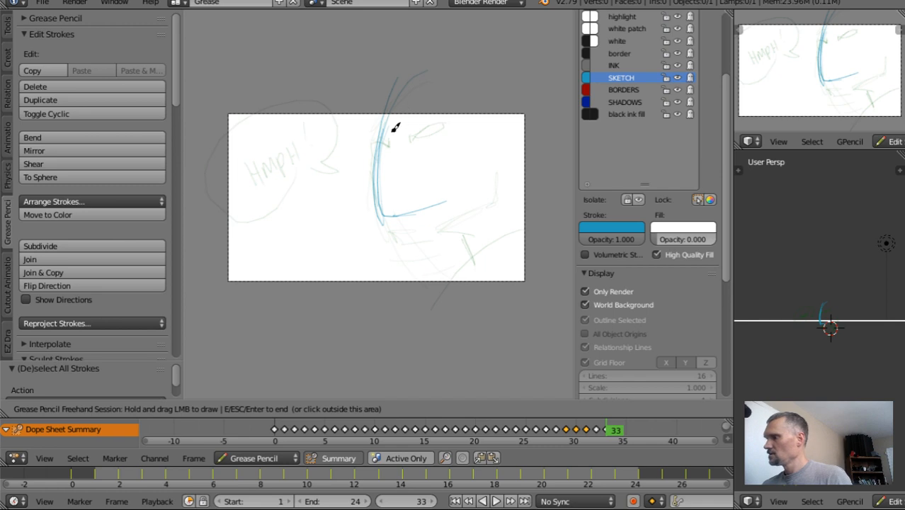
{"action": "left_click_drag", "start_coordinate": [392, 131], "coordinate": [427, 106]}
{"action": "left_click_drag", "start_coordinate": [382, 131], "coordinate": [489, 54]}
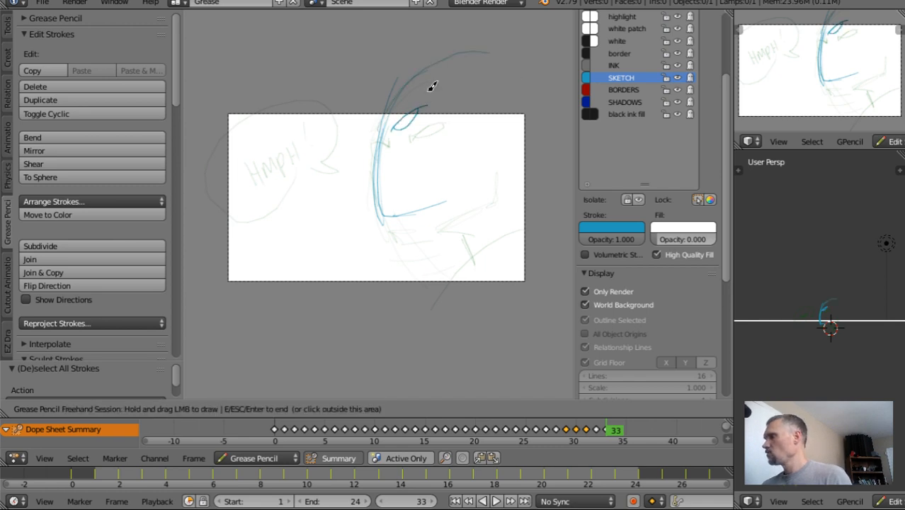
Complete the tilted head on frame 33 with the round skull, back-of-head line, neck and shoulder strokes.
{"action": "left_click_drag", "start_coordinate": [397, 83], "coordinate": [537, 117]}
{"action": "left_click_drag", "start_coordinate": [490, 54], "coordinate": [494, 172]}
{"action": "left_click_drag", "start_coordinate": [534, 96], "coordinate": [465, 175]}
{"action": "mouse_move", "coordinate": [416, 205]}
{"action": "left_mouse_down"}
{"action": "mouse_move", "coordinate": [456, 229]}
{"action": "mouse_move", "coordinate": [460, 255]}
{"action": "left_mouse_up"}
{"action": "left_click_drag", "start_coordinate": [438, 285], "coordinate": [494, 232]}
{"action": "mouse_move", "coordinate": [494, 232]}
{"action": "left_mouse_down"}
{"action": "mouse_move", "coordinate": [446, 259]}
{"action": "mouse_move", "coordinate": [426, 309]}
{"action": "left_mouse_up"}
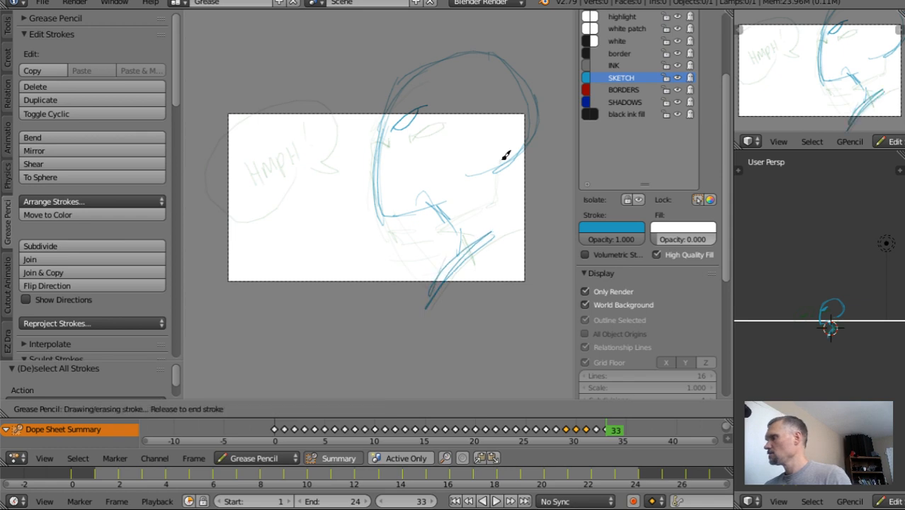
{"action": "left_click_drag", "start_coordinate": [506, 155], "coordinate": [506, 154]}
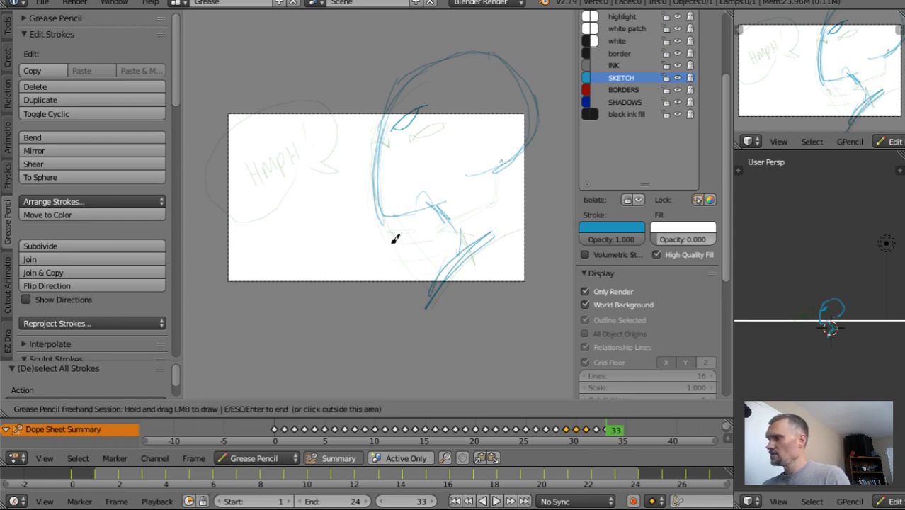
Draw two curved upward arrows in front of the face and a small accent behind the head on frame 33.
{"action": "mouse_move", "coordinate": [389, 253]}
{"action": "left_mouse_down"}
{"action": "mouse_move", "coordinate": [360, 234]}
{"action": "mouse_move", "coordinate": [357, 204]}
{"action": "left_mouse_up"}
{"action": "mouse_move", "coordinate": [360, 199]}
{"action": "left_mouse_down"}
{"action": "mouse_move", "coordinate": [344, 216]}
{"action": "mouse_move", "coordinate": [360, 201]}
{"action": "mouse_move", "coordinate": [362, 213]}
{"action": "left_mouse_up"}
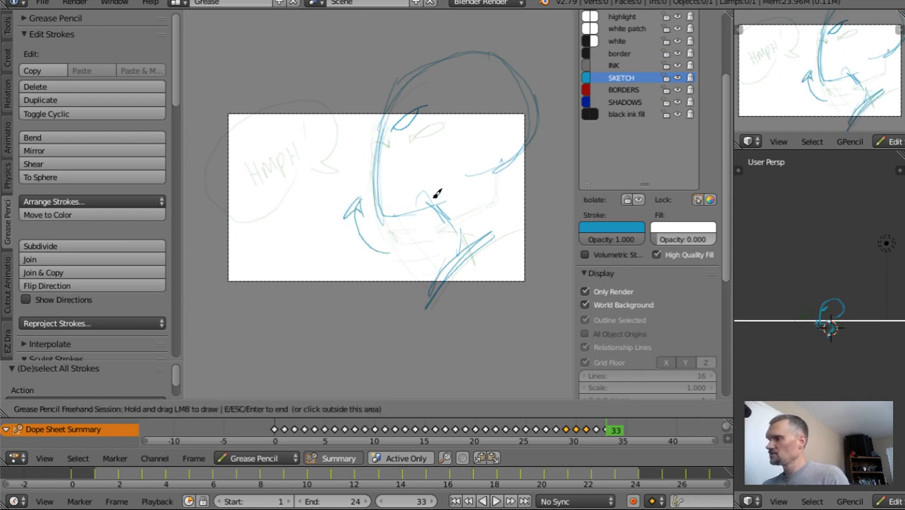
{"action": "mouse_move", "coordinate": [352, 158]}
{"action": "left_mouse_down"}
{"action": "mouse_move", "coordinate": [351, 145]}
{"action": "mouse_move", "coordinate": [366, 144]}
{"action": "left_mouse_up"}
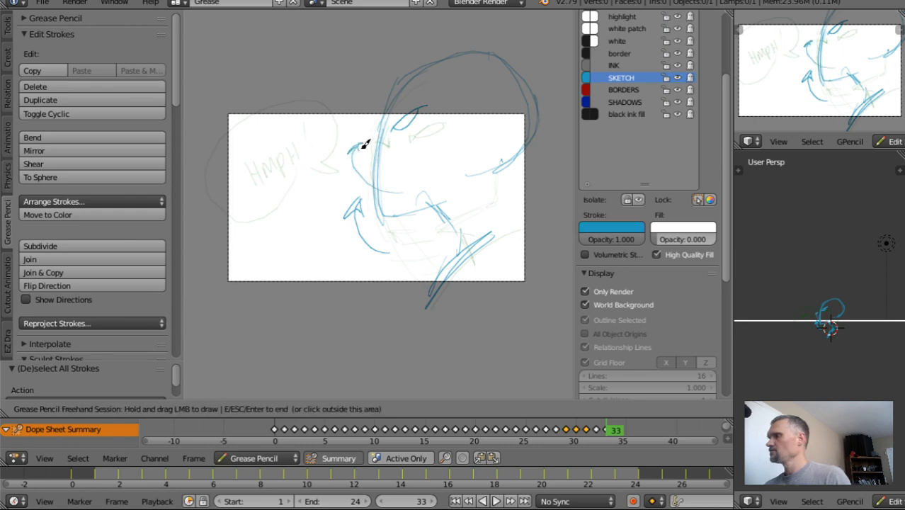
{"action": "left_click_drag", "start_coordinate": [503, 169], "coordinate": [521, 165]}
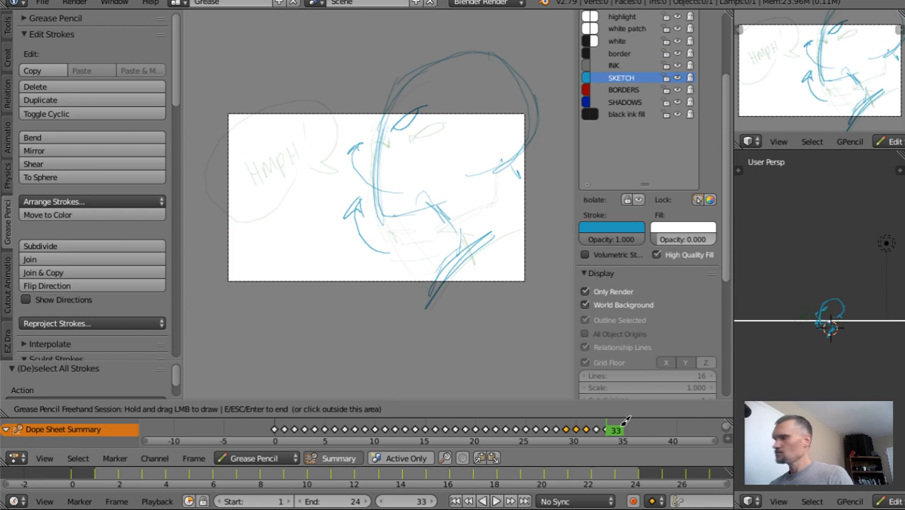
Flip through the previous poses, and on frame 34 erase the arrows and shoulder strokes and redraw the line under the jaw.
{"action": "key", "text": "Left"}
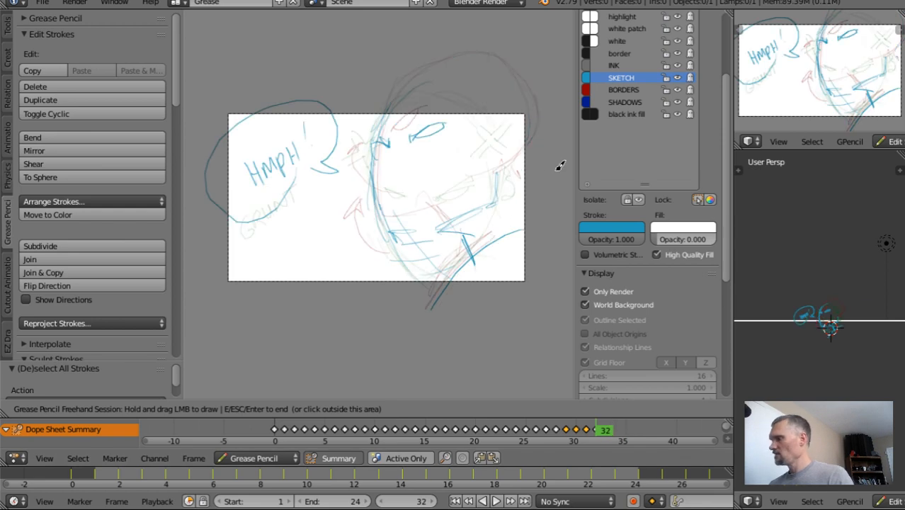
{"action": "key", "text": "Left"}
{"action": "key", "text": "Right"}
{"action": "key", "text": "Right"}
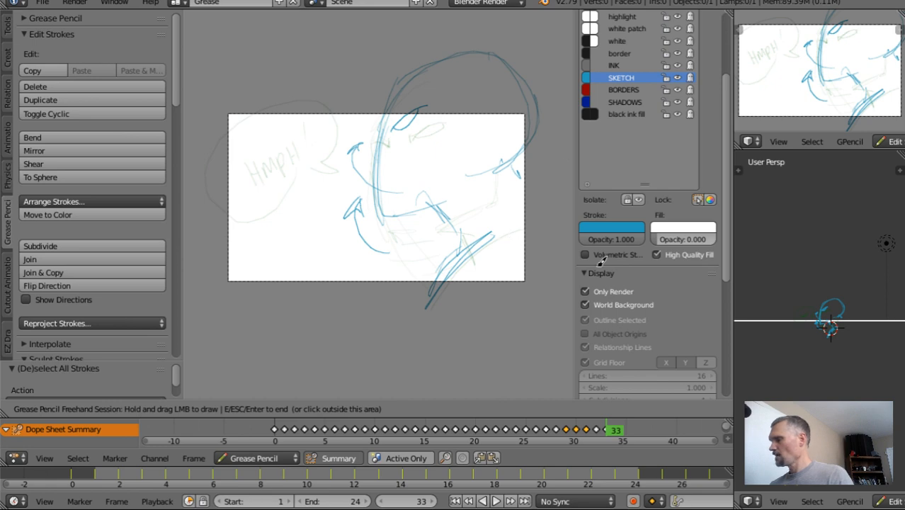
{"action": "key", "text": "Right"}
{"action": "mouse_move", "coordinate": [466, 281]}
{"action": "right_mouse_down"}
{"action": "mouse_move", "coordinate": [437, 284]}
{"action": "mouse_move", "coordinate": [453, 262]}
{"action": "right_mouse_up"}
{"action": "mouse_move", "coordinate": [386, 231]}
{"action": "left_mouse_down"}
{"action": "mouse_move", "coordinate": [485, 223]}
{"action": "mouse_move", "coordinate": [300, 199]}
{"action": "left_mouse_up"}
{"action": "mouse_move", "coordinate": [348, 146]}
{"action": "right_mouse_down"}
{"action": "mouse_move", "coordinate": [337, 178]}
{"action": "mouse_move", "coordinate": [348, 163]}
{"action": "mouse_move", "coordinate": [379, 182]}
{"action": "mouse_move", "coordinate": [383, 245]}
{"action": "right_mouse_up"}
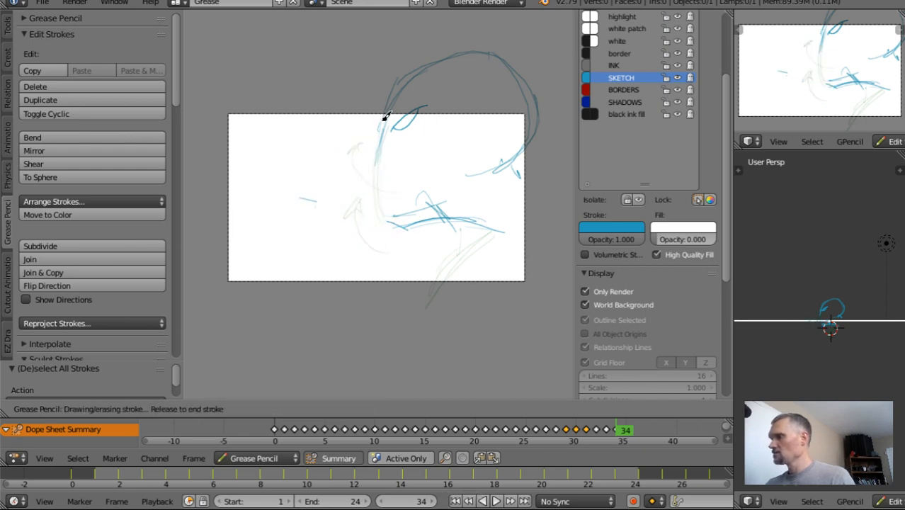
On frame 34, sketch long sweeping arm strokes in front of the face and down from the jaw, with motion lines beside them.
{"action": "mouse_move", "coordinate": [384, 117]}
{"action": "left_mouse_down"}
{"action": "mouse_move", "coordinate": [391, 202]}
{"action": "mouse_move", "coordinate": [424, 226]}
{"action": "mouse_move", "coordinate": [265, 162]}
{"action": "mouse_move", "coordinate": [359, 268]}
{"action": "mouse_move", "coordinate": [352, 275]}
{"action": "mouse_move", "coordinate": [266, 180]}
{"action": "mouse_move", "coordinate": [259, 160]}
{"action": "mouse_move", "coordinate": [273, 123]}
{"action": "mouse_move", "coordinate": [297, 95]}
{"action": "mouse_move", "coordinate": [342, 188]}
{"action": "left_mouse_up"}
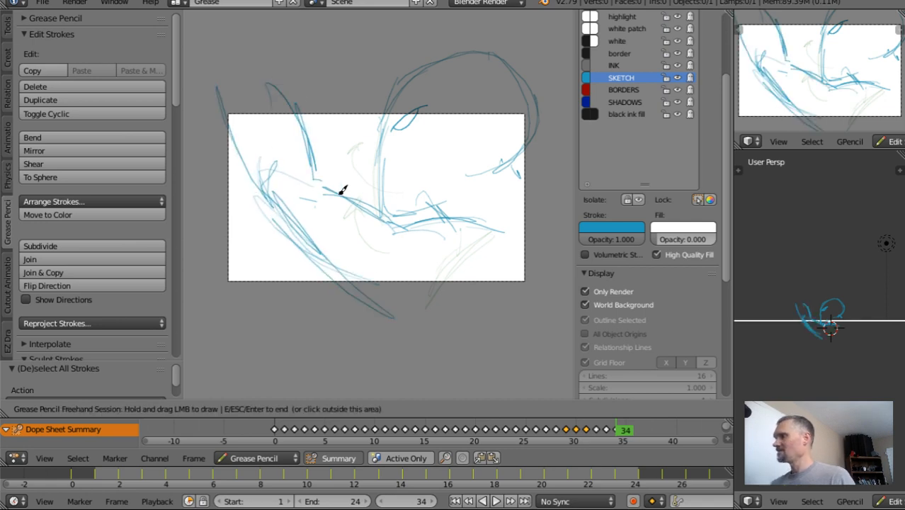
{"action": "left_click_drag", "start_coordinate": [219, 160], "coordinate": [280, 260]}
{"action": "left_click_drag", "start_coordinate": [205, 164], "coordinate": [303, 293]}
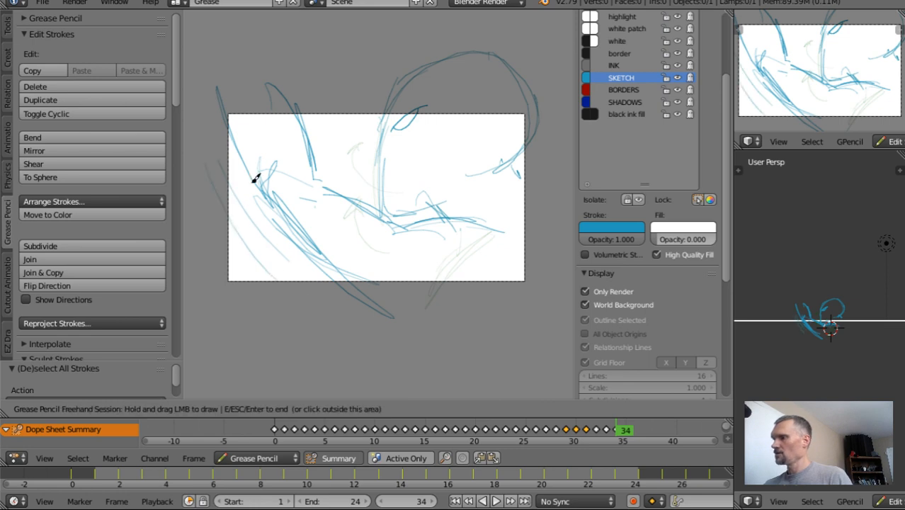
Draw two long upward arrows beneath the sweeping arm strokes and a short accent by the forehead on frame 34.
{"action": "left_click_drag", "start_coordinate": [252, 183], "coordinate": [275, 322]}
{"action": "mouse_move", "coordinate": [289, 367]}
{"action": "left_mouse_down"}
{"action": "mouse_move", "coordinate": [246, 245]}
{"action": "mouse_move", "coordinate": [251, 220]}
{"action": "left_mouse_up"}
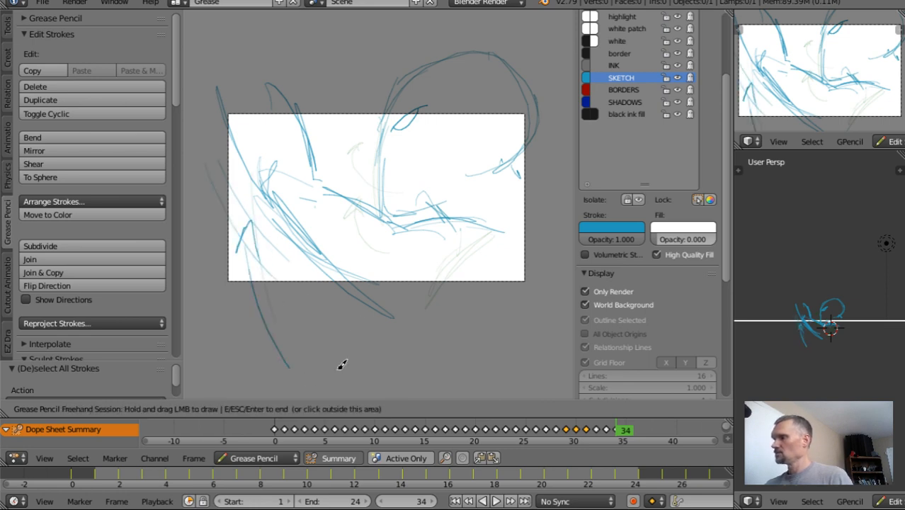
{"action": "left_click_drag", "start_coordinate": [336, 370], "coordinate": [305, 298]}
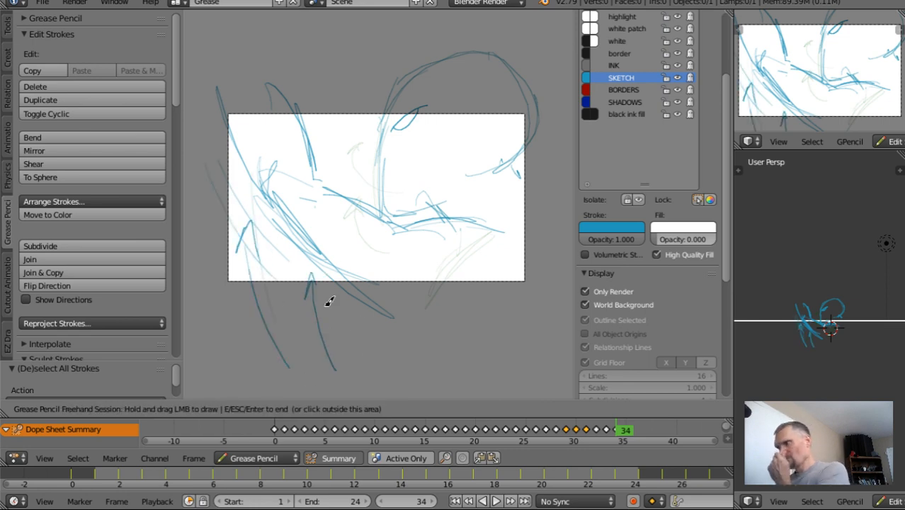
{"action": "left_click_drag", "start_coordinate": [343, 92], "coordinate": [368, 117]}
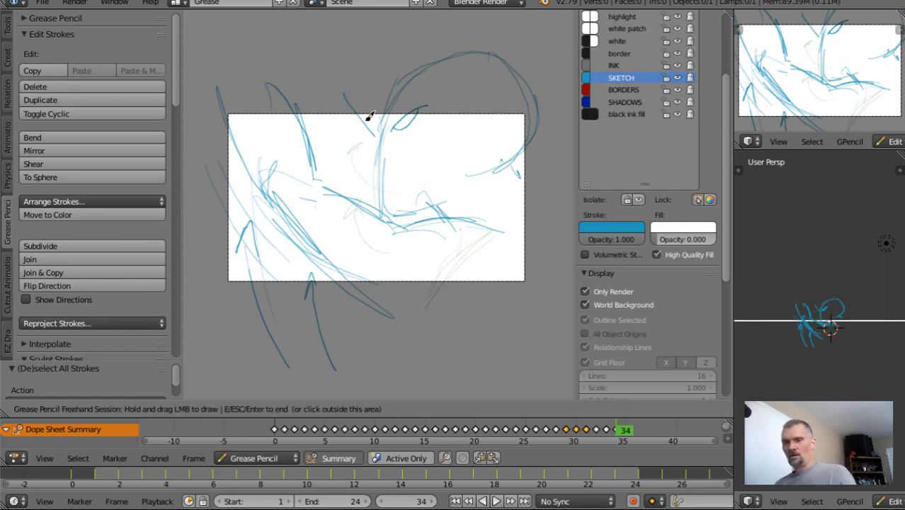
Go back to frame 28, end the drawing session and turn off the onion skins.
{"action": "key", "text": "Left"}
{"action": "key", "text": "Left"}
{"action": "key", "text": "Left"}
{"action": "key", "text": "Left"}
{"action": "key", "text": "Left"}
{"action": "key", "text": "Left"}
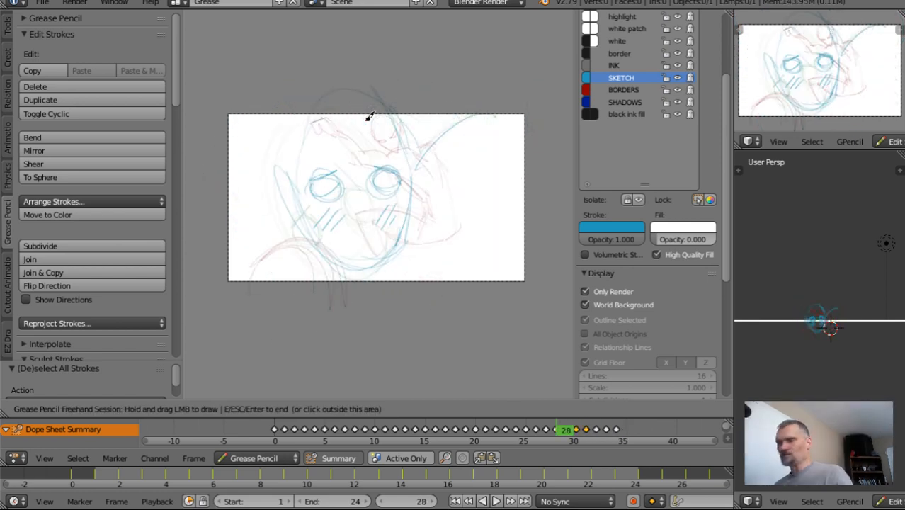
{"action": "key", "text": "Escape"}
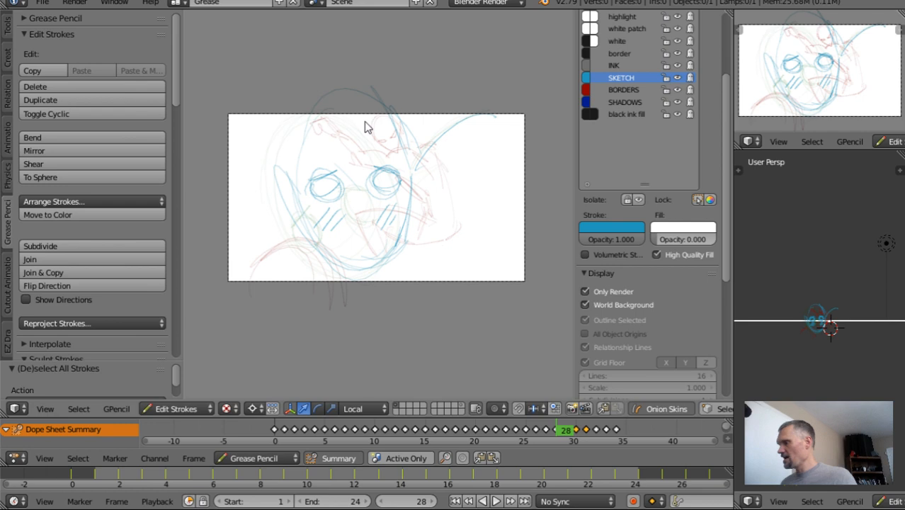
{"action": "left_click", "coordinate": [663, 409]}
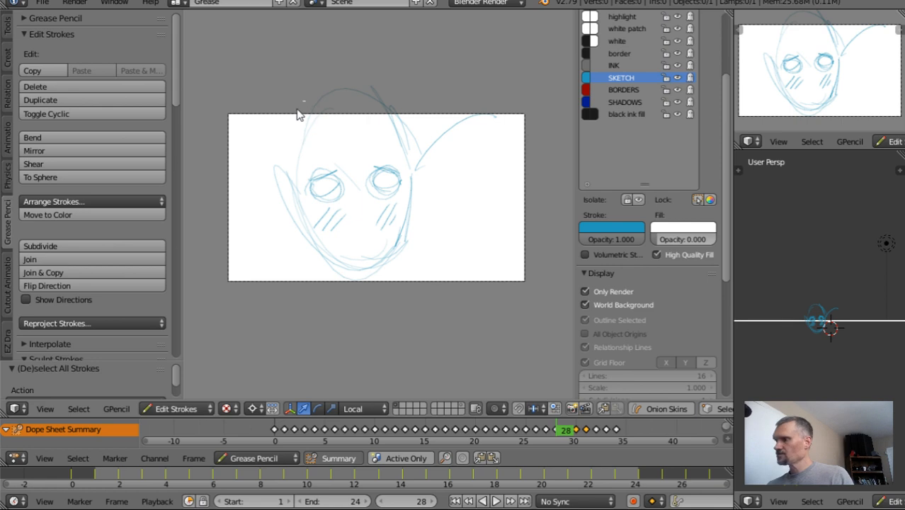
Redraw the head outline on frame 28 around the skull, cheeks and jaw, and reinforce the curved line beside the head.
{"action": "left_click_drag", "start_coordinate": [297, 110], "coordinate": [289, 150]}
{"action": "key", "text": "a"}
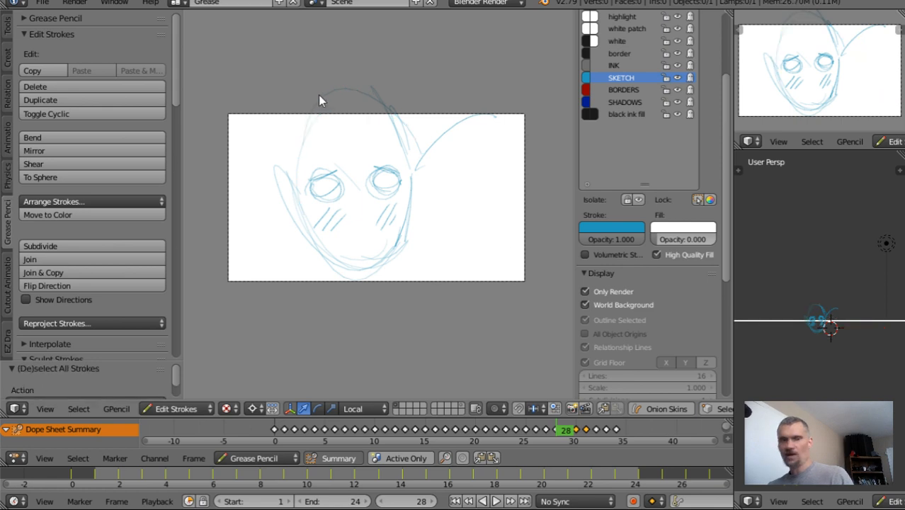
{"action": "key", "text": "d"}
{"action": "mouse_move", "coordinate": [288, 189]}
{"action": "left_mouse_down"}
{"action": "mouse_move", "coordinate": [290, 103]}
{"action": "mouse_move", "coordinate": [316, 85]}
{"action": "left_mouse_up"}
{"action": "mouse_move", "coordinate": [294, 204]}
{"action": "left_mouse_down"}
{"action": "mouse_move", "coordinate": [291, 94]}
{"action": "mouse_move", "coordinate": [294, 158]}
{"action": "mouse_move", "coordinate": [318, 230]}
{"action": "left_mouse_up"}
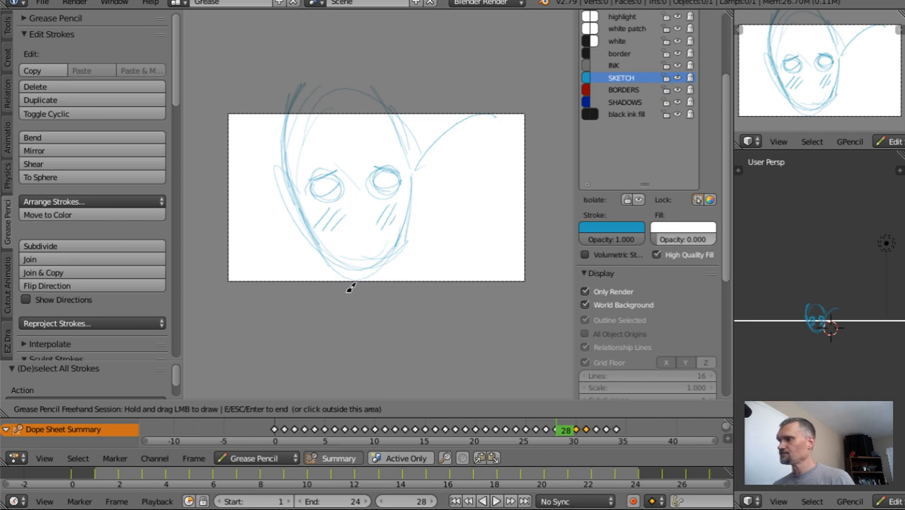
{"action": "mouse_move", "coordinate": [303, 90]}
{"action": "left_mouse_down"}
{"action": "mouse_move", "coordinate": [279, 138]}
{"action": "mouse_move", "coordinate": [298, 202]}
{"action": "mouse_move", "coordinate": [337, 253]}
{"action": "mouse_move", "coordinate": [420, 170]}
{"action": "left_mouse_up"}
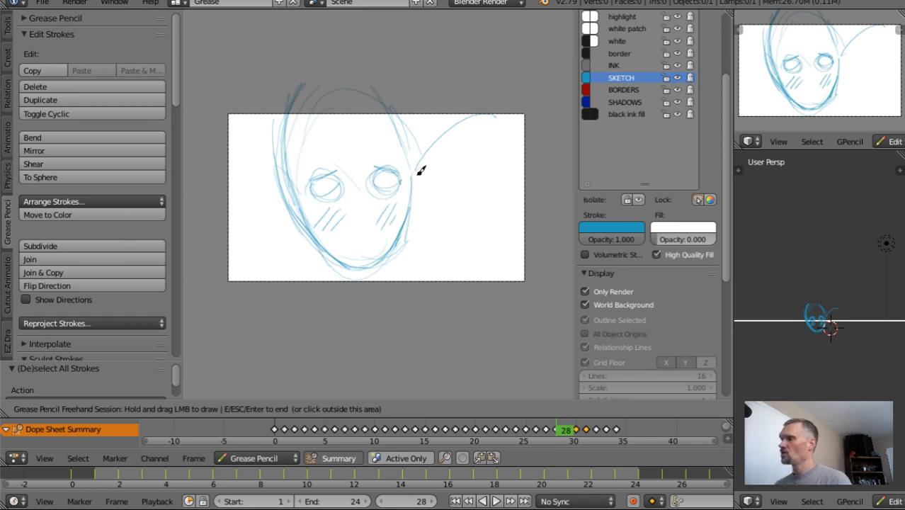
{"action": "mouse_move", "coordinate": [293, 124]}
{"action": "left_mouse_down"}
{"action": "mouse_move", "coordinate": [394, 72]}
{"action": "mouse_move", "coordinate": [410, 170]}
{"action": "mouse_move", "coordinate": [422, 144]}
{"action": "mouse_move", "coordinate": [400, 213]}
{"action": "mouse_move", "coordinate": [468, 117]}
{"action": "left_mouse_up"}
Darken the slanted brow lines over both eyes and sketch shoulder strokes beside the jaw on frame 28.
{"action": "left_click_drag", "start_coordinate": [370, 163], "coordinate": [398, 174]}
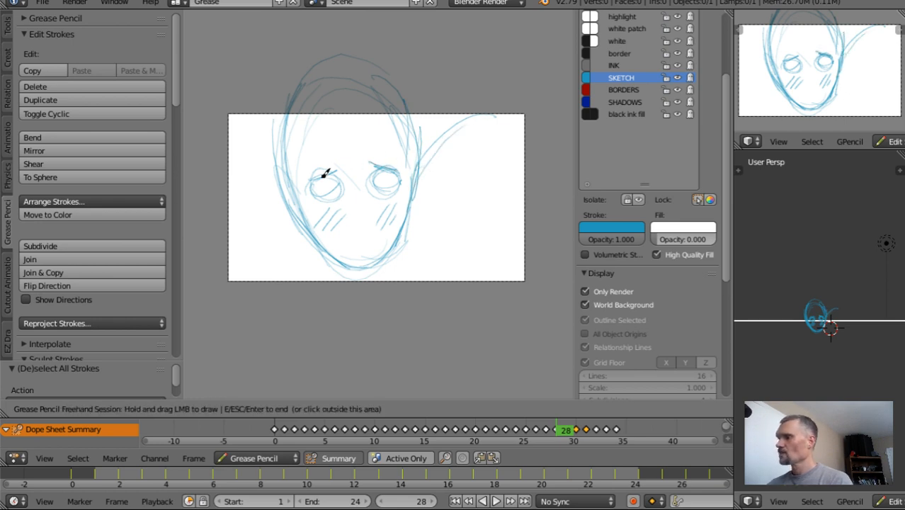
{"action": "left_click_drag", "start_coordinate": [315, 181], "coordinate": [339, 167]}
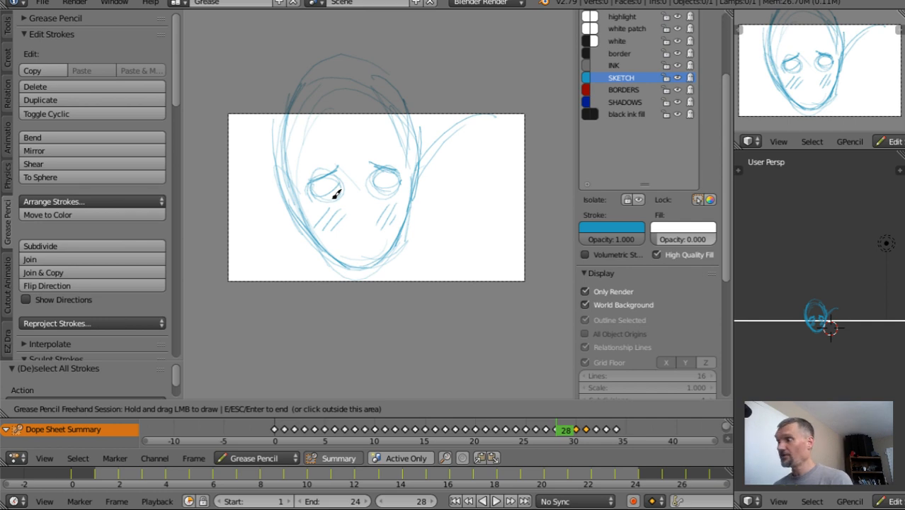
{"action": "mouse_move", "coordinate": [293, 253]}
{"action": "left_mouse_down"}
{"action": "mouse_move", "coordinate": [255, 274]}
{"action": "mouse_move", "coordinate": [288, 267]}
{"action": "left_mouse_up"}
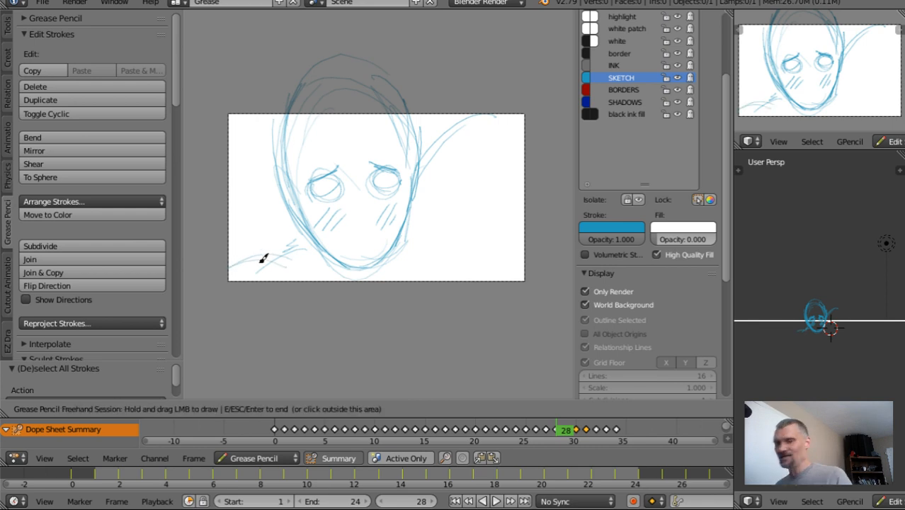
Go back to frame 27 and reinforce the curved line behind the head, connecting it to the cheek.
{"action": "key", "text": "Left"}
{"action": "key", "text": "Left"}
{"action": "key", "text": "Right"}
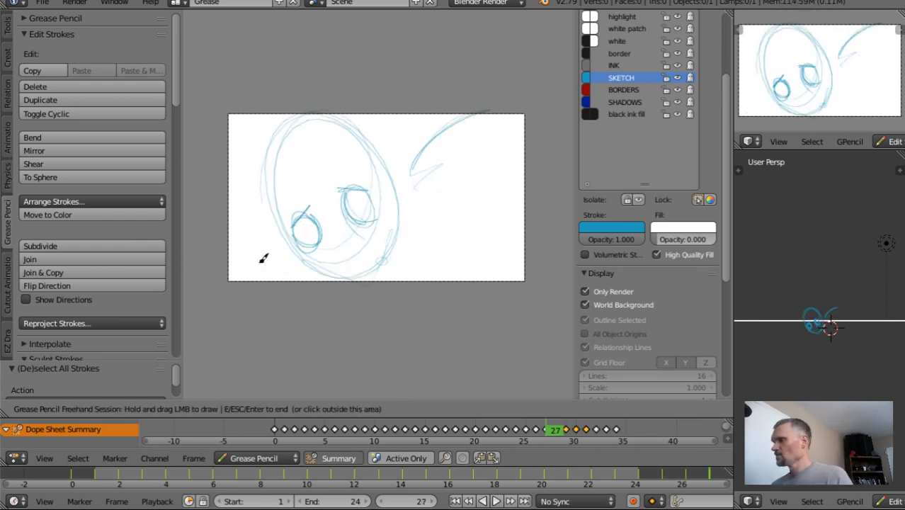
{"action": "mouse_move", "coordinate": [429, 145]}
{"action": "left_mouse_down"}
{"action": "mouse_move", "coordinate": [419, 154]}
{"action": "mouse_move", "coordinate": [416, 192]}
{"action": "left_mouse_up"}
{"action": "mouse_move", "coordinate": [400, 206]}
{"action": "left_mouse_down"}
{"action": "mouse_move", "coordinate": [423, 185]}
{"action": "mouse_move", "coordinate": [399, 207]}
{"action": "left_mouse_up"}
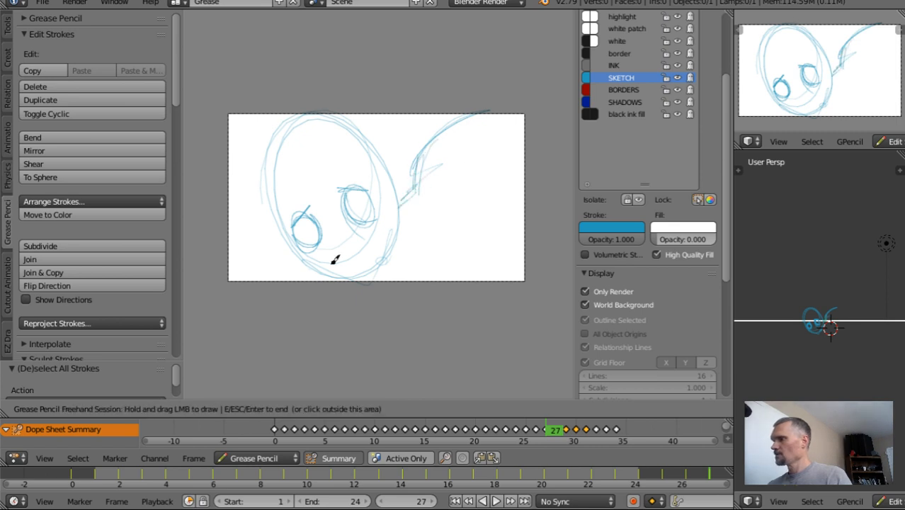
{"action": "left_click_drag", "start_coordinate": [306, 262], "coordinate": [297, 274]}
On frame 29, sketch a background behind the crouching figure with a long slanted edge, receding lines, short dividers and dark hatching above.
{"action": "key", "text": "Right"}
{"action": "key", "text": "Right"}
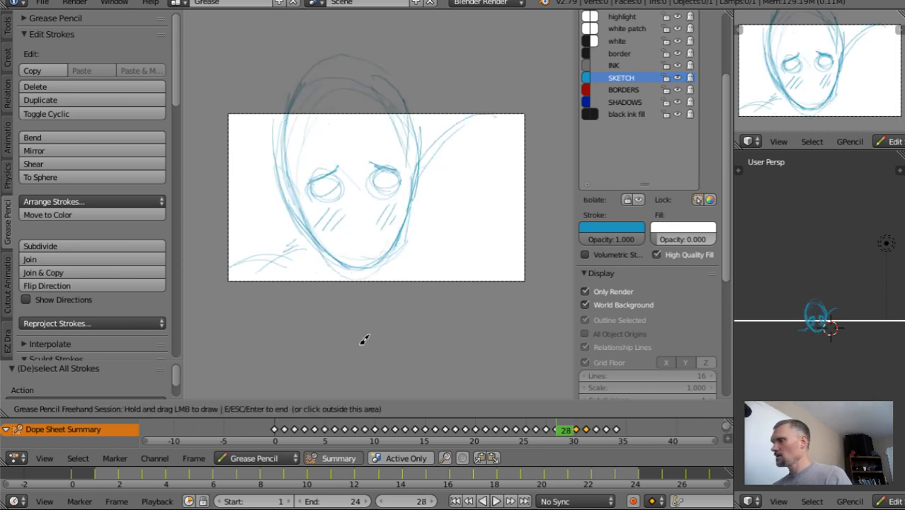
{"action": "left_click_drag", "start_coordinate": [473, 83], "coordinate": [551, 330]}
{"action": "left_click_drag", "start_coordinate": [233, 188], "coordinate": [428, 148]}
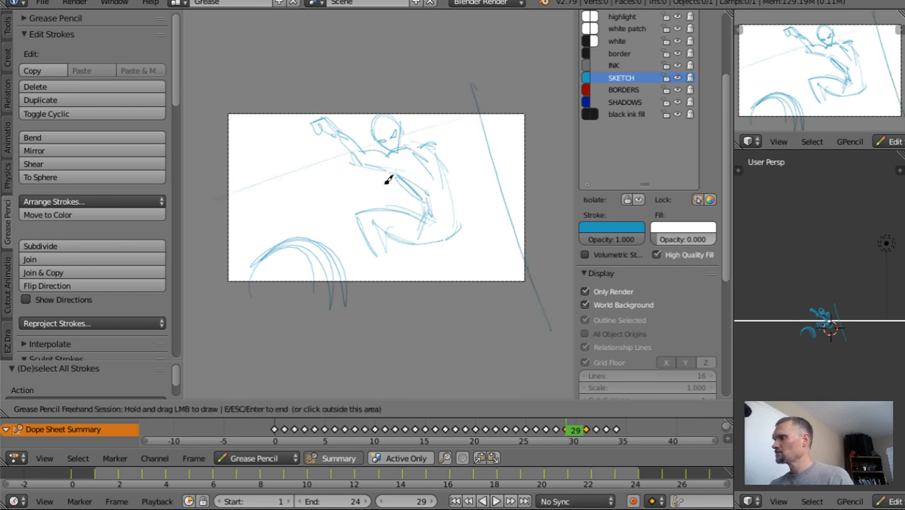
{"action": "left_click_drag", "start_coordinate": [481, 221], "coordinate": [339, 248]}
{"action": "left_click_drag", "start_coordinate": [268, 155], "coordinate": [320, 207]}
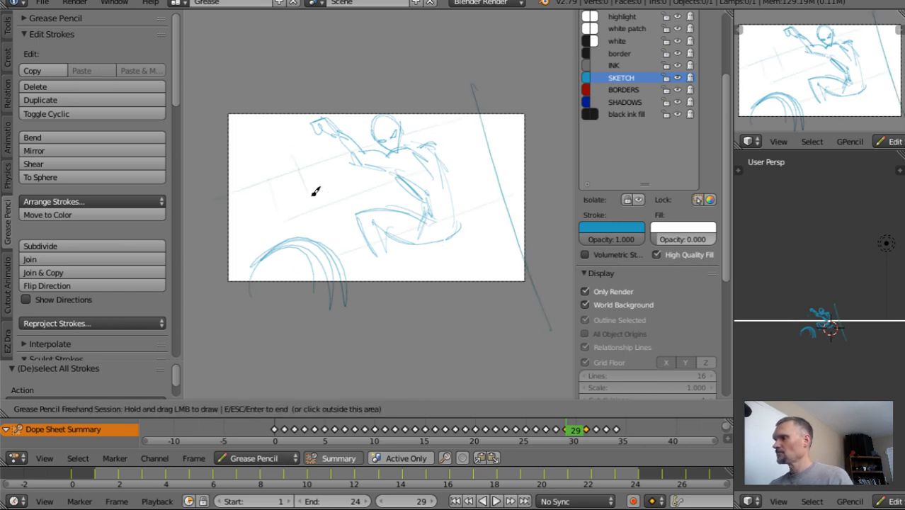
{"action": "mouse_move", "coordinate": [345, 107]}
{"action": "left_mouse_down"}
{"action": "mouse_move", "coordinate": [190, 163]}
{"action": "mouse_move", "coordinate": [372, 89]}
{"action": "mouse_move", "coordinate": [235, 132]}
{"action": "mouse_move", "coordinate": [265, 129]}
{"action": "left_mouse_up"}
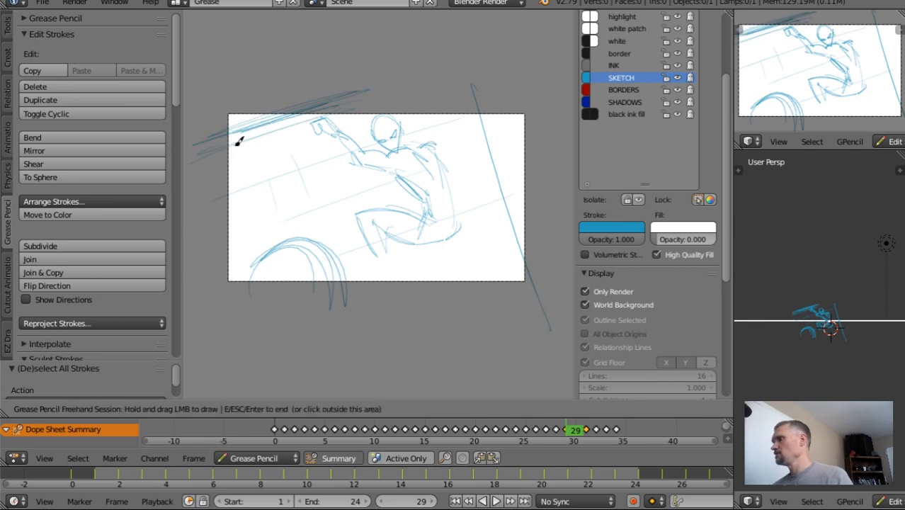
Go to frame 31, add an exclamation mark after GRUNT and draw a speech balloon around the word.
{"action": "key", "text": "Right"}
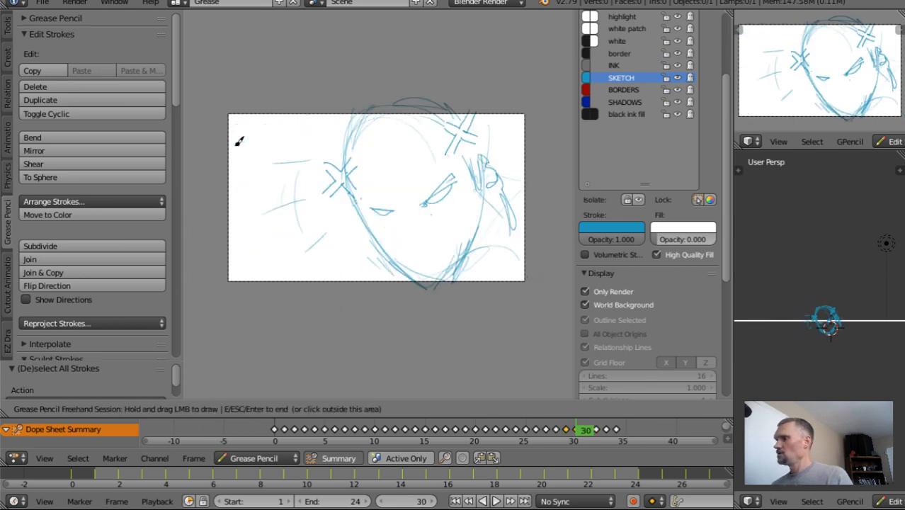
{"action": "key", "text": "Right"}
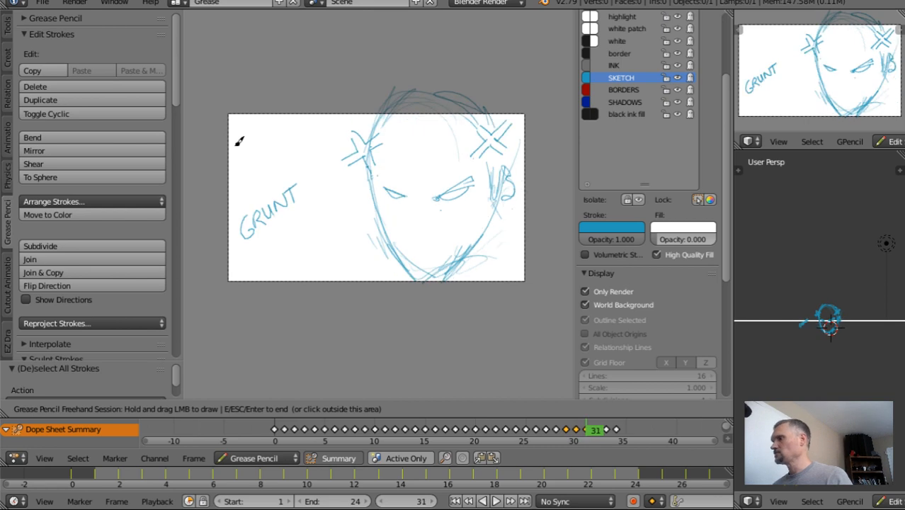
{"action": "left_click_drag", "start_coordinate": [307, 172], "coordinate": [307, 184]}
{"action": "mouse_move", "coordinate": [305, 220]}
{"action": "left_mouse_down"}
{"action": "mouse_move", "coordinate": [314, 211]}
{"action": "mouse_move", "coordinate": [258, 151]}
{"action": "mouse_move", "coordinate": [312, 212]}
{"action": "mouse_move", "coordinate": [315, 185]}
{"action": "left_mouse_up"}
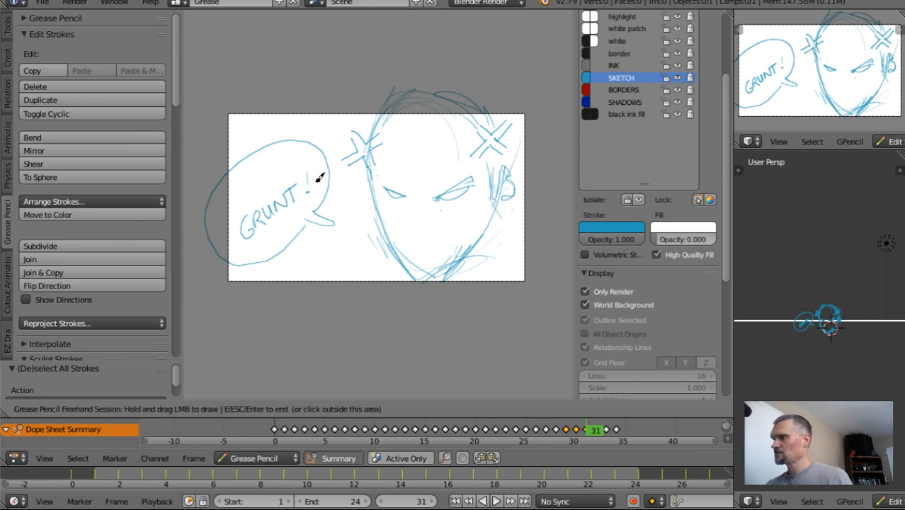
On frame 32, shade beneath the jaw and draw the round skull with the back-of-head strokes.
{"action": "key", "text": "Right"}
{"action": "key", "text": "Right"}
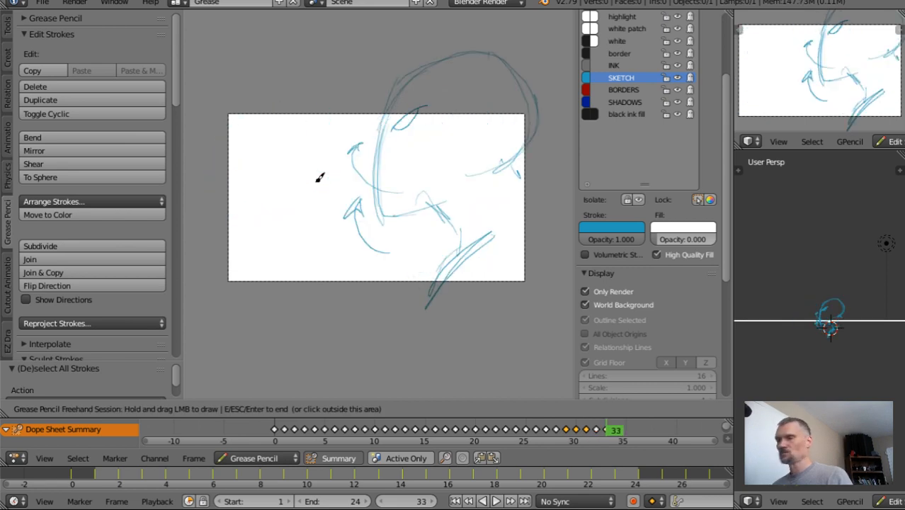
{"action": "key", "text": "Left"}
{"action": "mouse_move", "coordinate": [427, 218]}
{"action": "left_mouse_down"}
{"action": "mouse_move", "coordinate": [398, 237]}
{"action": "mouse_move", "coordinate": [501, 202]}
{"action": "left_mouse_up"}
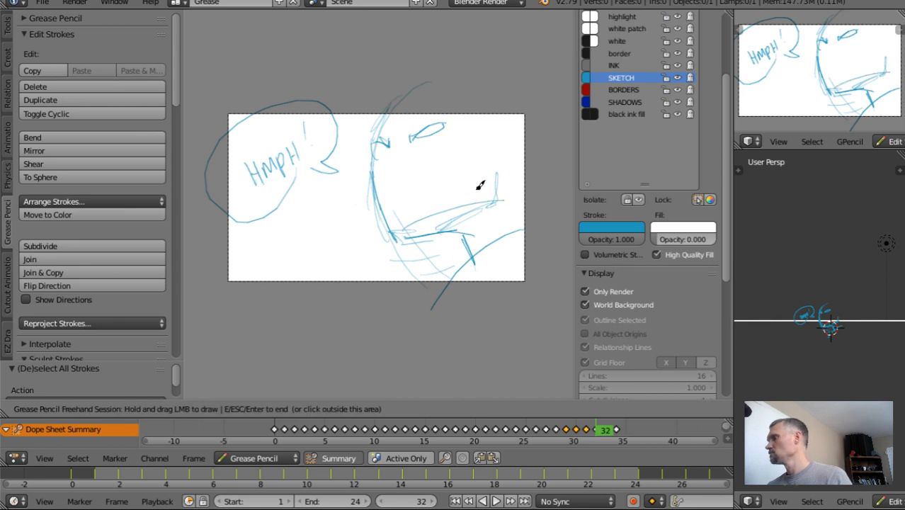
{"action": "left_click_drag", "start_coordinate": [437, 227], "coordinate": [488, 201]}
{"action": "left_click_drag", "start_coordinate": [449, 77], "coordinate": [536, 168]}
{"action": "left_click_drag", "start_coordinate": [523, 95], "coordinate": [529, 177]}
Extend the hanging strokes behind the ear downward and outward on frames 30 and 31.
{"action": "key", "text": "Left"}
{"action": "key", "text": "Left"}
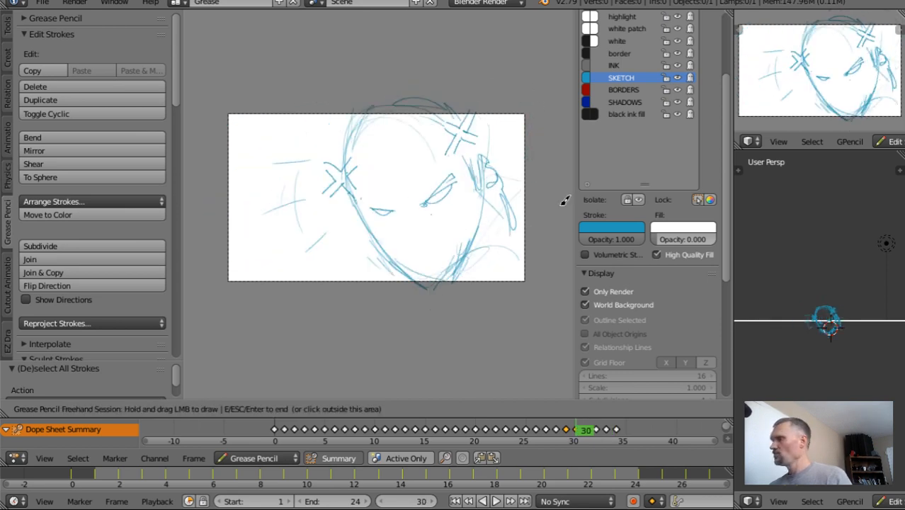
{"action": "mouse_move", "coordinate": [500, 182]}
{"action": "left_mouse_down"}
{"action": "mouse_move", "coordinate": [489, 175]}
{"action": "mouse_move", "coordinate": [514, 247]}
{"action": "mouse_move", "coordinate": [522, 227]}
{"action": "mouse_move", "coordinate": [561, 211]}
{"action": "left_mouse_up"}
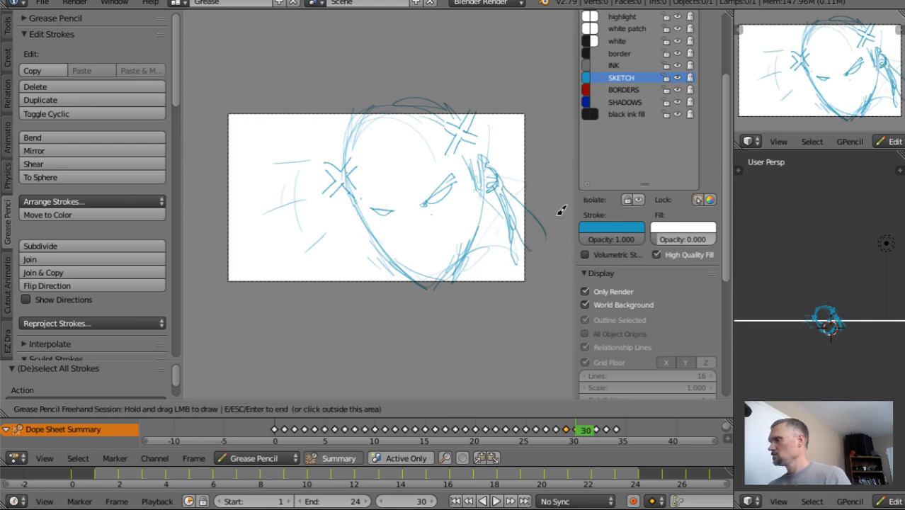
{"action": "key", "text": "Right"}
{"action": "mouse_move", "coordinate": [515, 195]}
{"action": "left_mouse_down"}
{"action": "mouse_move", "coordinate": [545, 229]}
{"action": "mouse_move", "coordinate": [511, 208]}
{"action": "mouse_move", "coordinate": [547, 296]}
{"action": "left_mouse_up"}
On frame 32, try a looped ponytail behind the head that sweeps forward across the neck and below the chin.
{"action": "key", "text": "Right"}
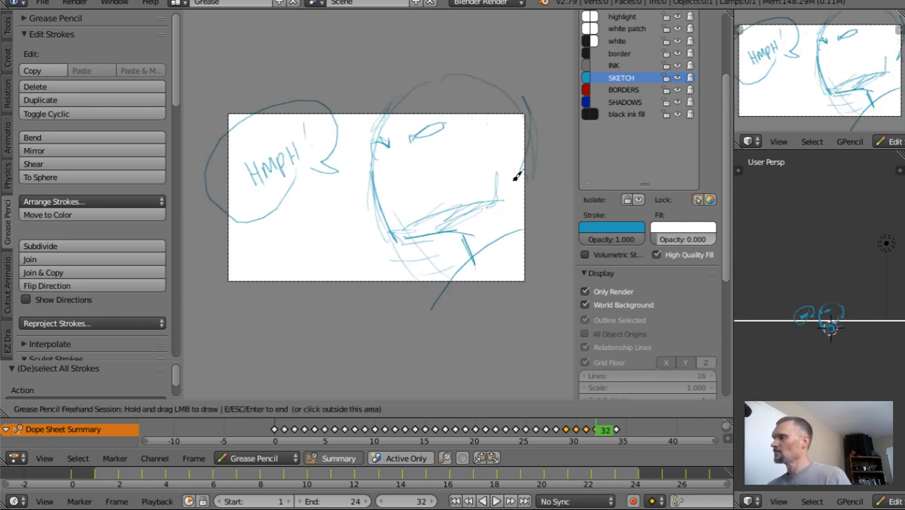
{"action": "mouse_move", "coordinate": [540, 173]}
{"action": "left_mouse_down"}
{"action": "mouse_move", "coordinate": [546, 188]}
{"action": "mouse_move", "coordinate": [536, 215]}
{"action": "left_mouse_up"}
{"action": "mouse_move", "coordinate": [525, 227]}
{"action": "left_mouse_down"}
{"action": "mouse_move", "coordinate": [462, 233]}
{"action": "mouse_move", "coordinate": [380, 279]}
{"action": "left_mouse_up"}
{"action": "mouse_move", "coordinate": [380, 280]}
{"action": "left_mouse_down"}
{"action": "mouse_move", "coordinate": [541, 222]}
{"action": "mouse_move", "coordinate": [380, 285]}
{"action": "mouse_move", "coordinate": [551, 184]}
{"action": "mouse_move", "coordinate": [525, 233]}
{"action": "left_mouse_up"}
{"action": "left_click_drag", "start_coordinate": [480, 268], "coordinate": [541, 229]}
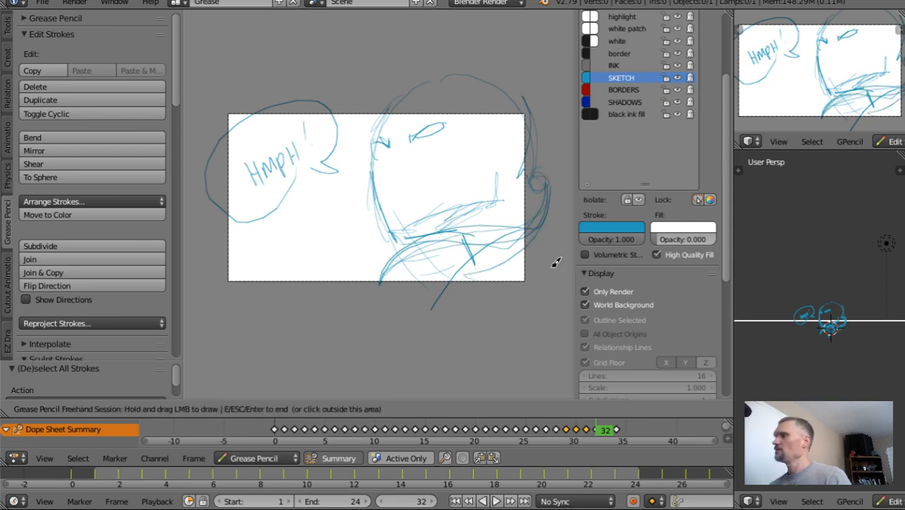
Erase the ponytail and old neck strokes on frame 32, and redraw the neck line and shoulder curve.
{"action": "mouse_move", "coordinate": [446, 259]}
{"action": "right_mouse_down"}
{"action": "mouse_move", "coordinate": [390, 265]}
{"action": "mouse_move", "coordinate": [449, 257]}
{"action": "mouse_move", "coordinate": [558, 216]}
{"action": "mouse_move", "coordinate": [489, 240]}
{"action": "right_mouse_up"}
{"action": "left_click_drag", "start_coordinate": [468, 236], "coordinate": [465, 263]}
{"action": "left_click_drag", "start_coordinate": [428, 299], "coordinate": [485, 256]}
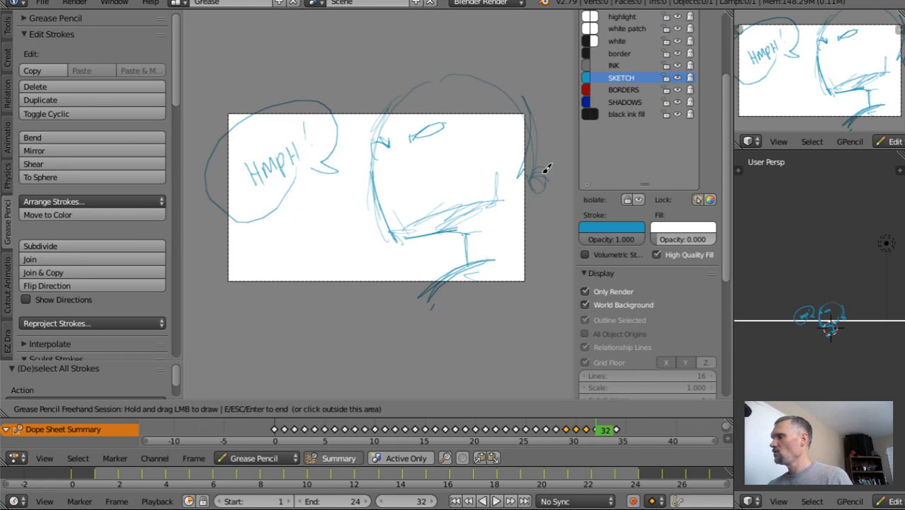
{"action": "mouse_move", "coordinate": [563, 156]}
{"action": "right_mouse_down"}
{"action": "mouse_move", "coordinate": [555, 177]}
{"action": "mouse_move", "coordinate": [541, 174]}
{"action": "right_mouse_up"}
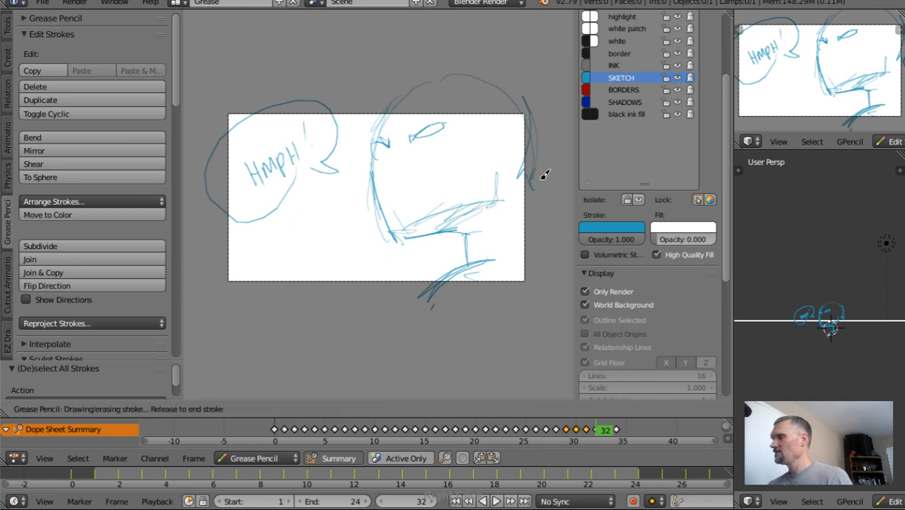
Darken the eyes, forehead and skull outline on frame 32, end the drawing session and advance to frame 33.
{"action": "mouse_move", "coordinate": [384, 141]}
{"action": "left_mouse_down"}
{"action": "mouse_move", "coordinate": [440, 121]}
{"action": "mouse_move", "coordinate": [374, 146]}
{"action": "mouse_move", "coordinate": [372, 159]}
{"action": "mouse_move", "coordinate": [364, 150]}
{"action": "left_mouse_up"}
{"action": "left_click_drag", "start_coordinate": [388, 105], "coordinate": [373, 137]}
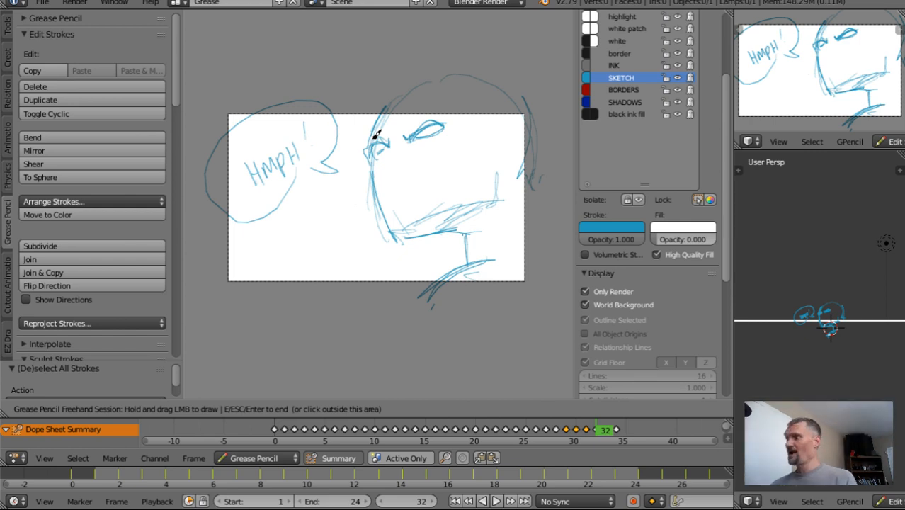
{"action": "mouse_move", "coordinate": [392, 102]}
{"action": "left_mouse_down"}
{"action": "mouse_move", "coordinate": [431, 73]}
{"action": "mouse_move", "coordinate": [524, 106]}
{"action": "mouse_move", "coordinate": [540, 123]}
{"action": "mouse_move", "coordinate": [521, 190]}
{"action": "mouse_move", "coordinate": [530, 182]}
{"action": "left_mouse_up"}
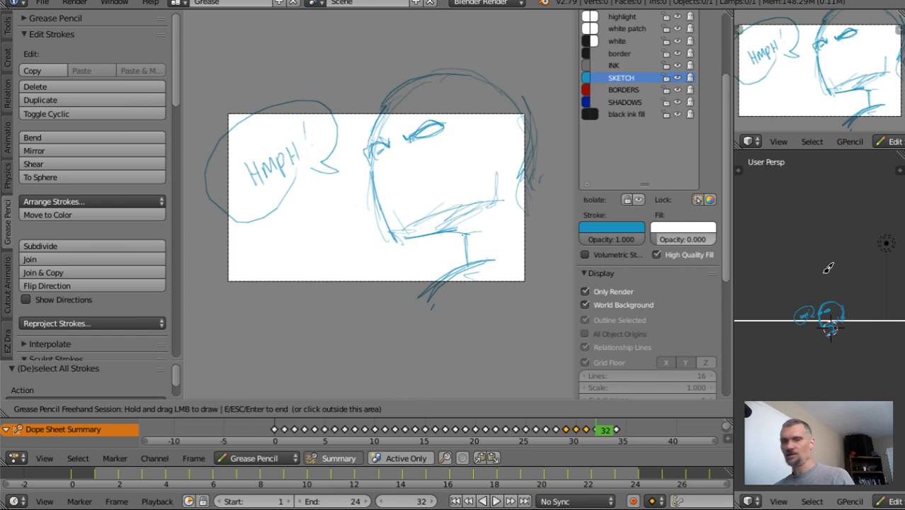
{"action": "key", "text": "Escape"}
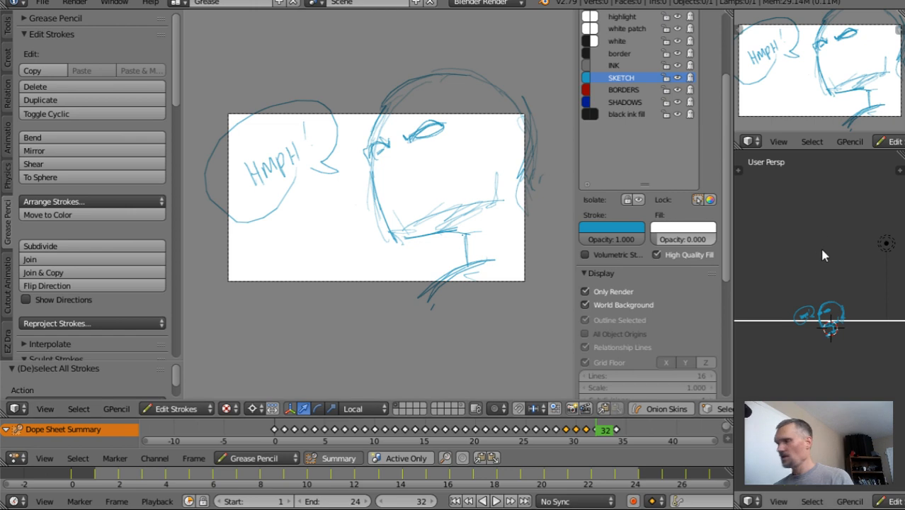
{"action": "key", "text": "Right"}
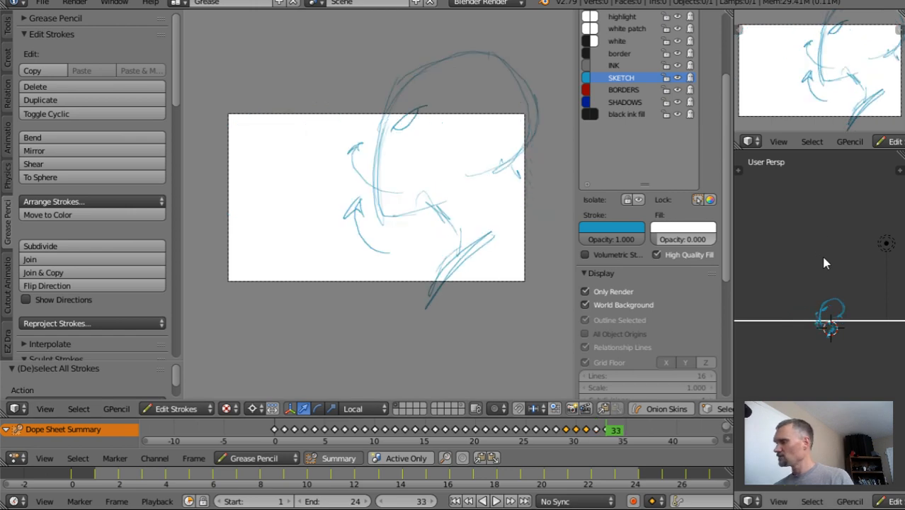
Reveal the Grease Pencil Layers settings in the smaller 3D view and resize the views so both the canvas and layer list fit.
{"action": "key", "text": "Right"}
{"action": "key", "text": "Left"}
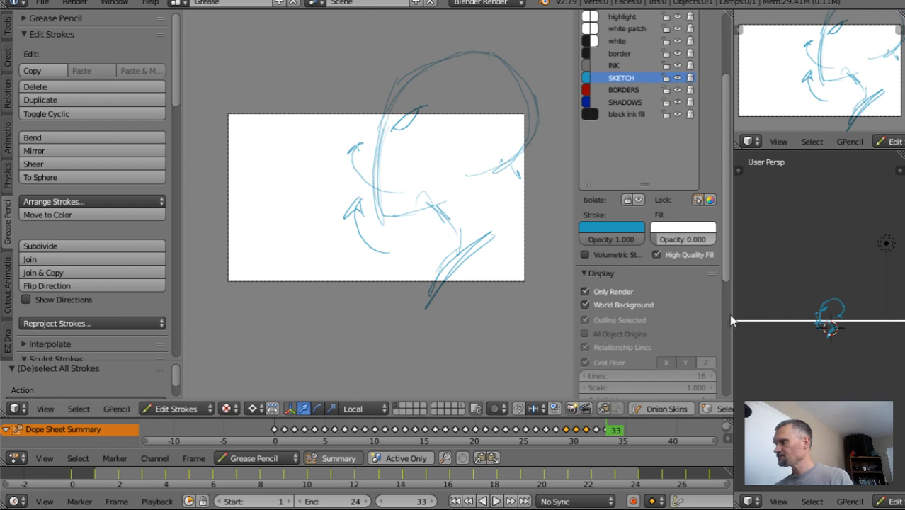
{"action": "left_click_drag", "start_coordinate": [732, 313], "coordinate": [614, 312]}
{"action": "key", "text": "n"}
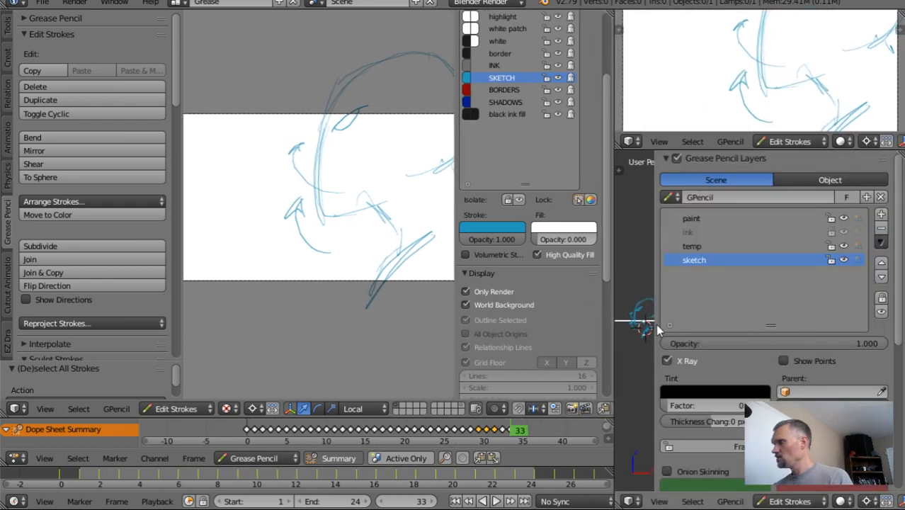
{"action": "mouse_move", "coordinate": [649, 323]}
{"action": "left_mouse_down"}
{"action": "mouse_move", "coordinate": [765, 323]}
{"action": "mouse_move", "coordinate": [755, 323]}
{"action": "left_mouse_up"}
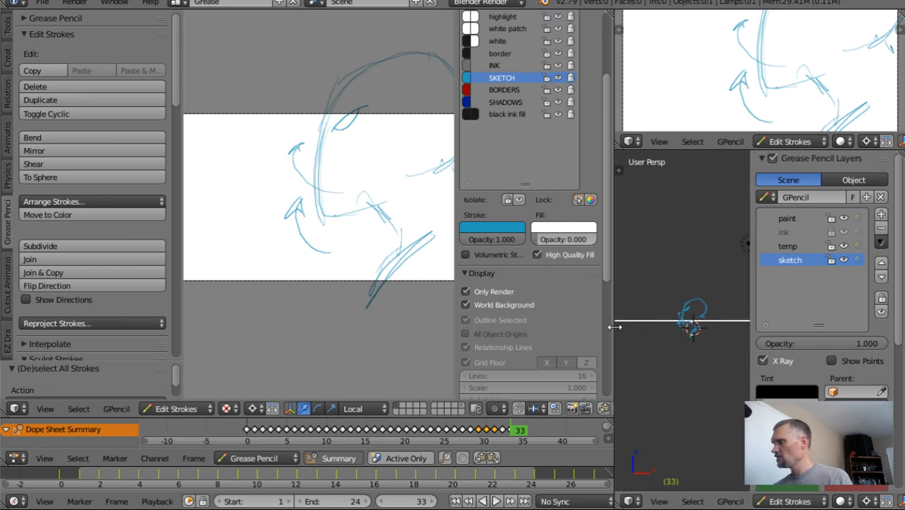
{"action": "left_click_drag", "start_coordinate": [614, 326], "coordinate": [748, 319]}
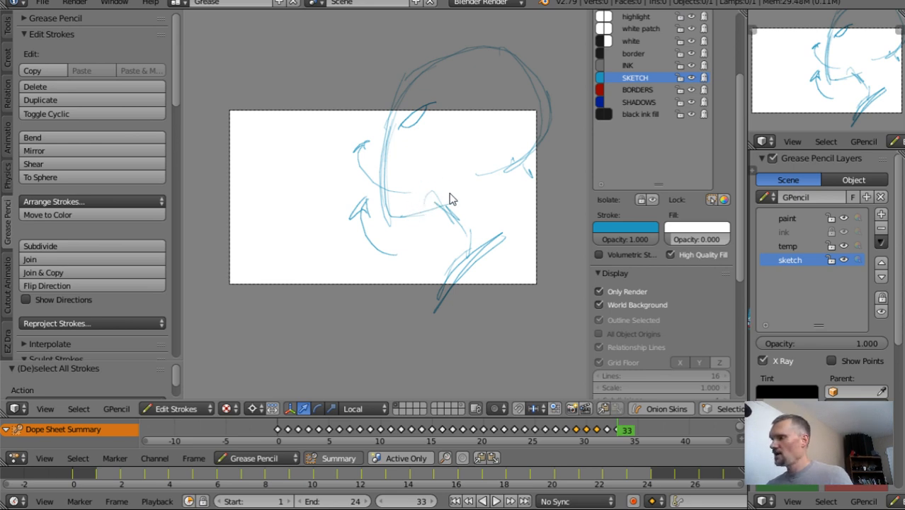
Sketch the underside of the jaw, the neck lines and the shoulder slope on frame 33.
{"action": "mouse_move", "coordinate": [449, 198]}
{"action": "left_mouse_down"}
{"action": "mouse_move", "coordinate": [461, 181]}
{"action": "mouse_move", "coordinate": [398, 210]}
{"action": "mouse_move", "coordinate": [457, 198]}
{"action": "mouse_move", "coordinate": [469, 233]}
{"action": "left_mouse_up"}
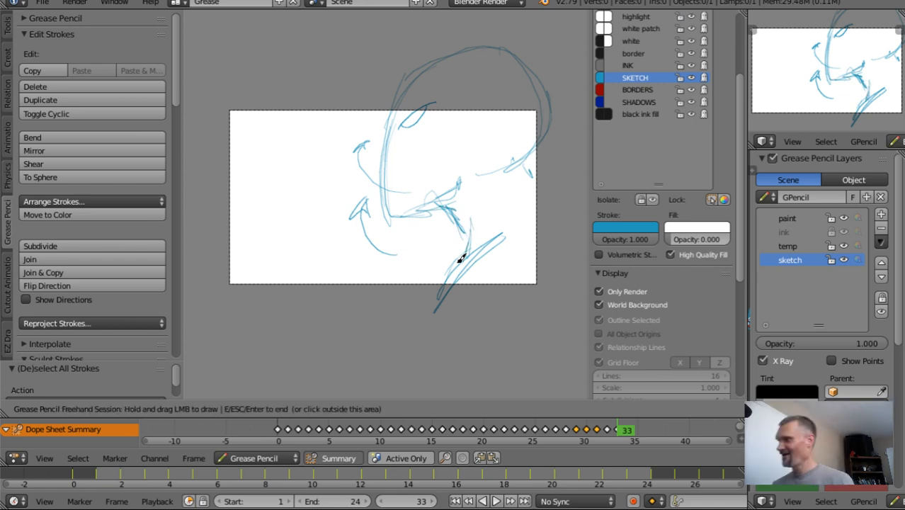
{"action": "mouse_move", "coordinate": [477, 194]}
{"action": "left_mouse_down"}
{"action": "mouse_move", "coordinate": [486, 243]}
{"action": "mouse_move", "coordinate": [530, 219]}
{"action": "left_mouse_up"}
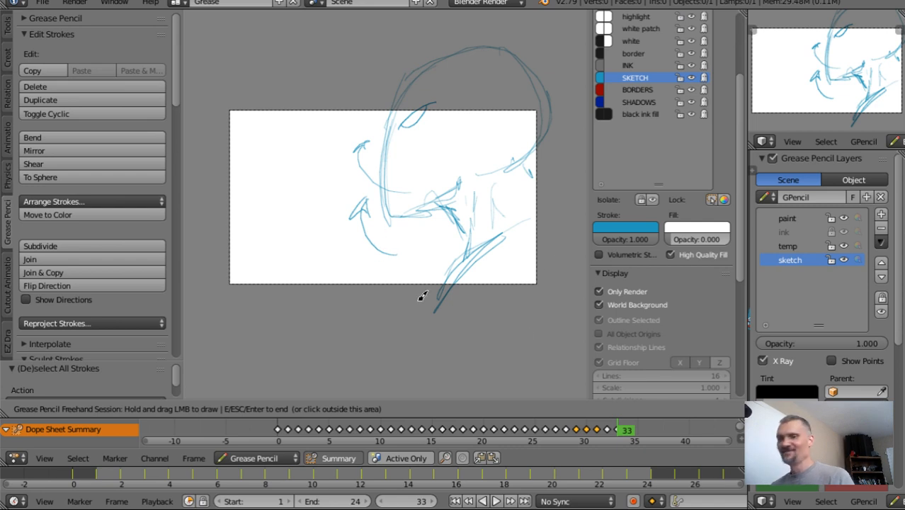
Step back through the sketches from frame 33 to frame 20 to review the earlier poses.
{"action": "key", "text": "Left"}
{"action": "key", "text": "Left"}
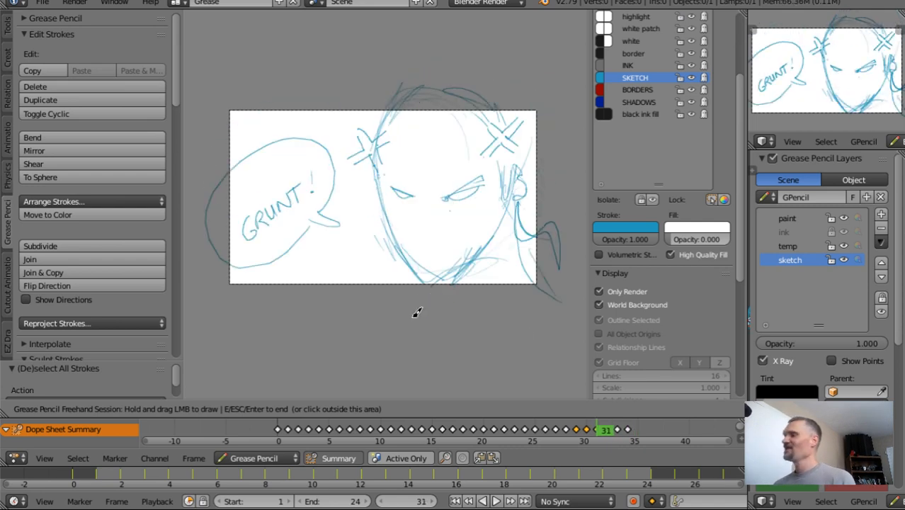
{"action": "key", "text": "Left"}
{"action": "key", "text": "Left"}
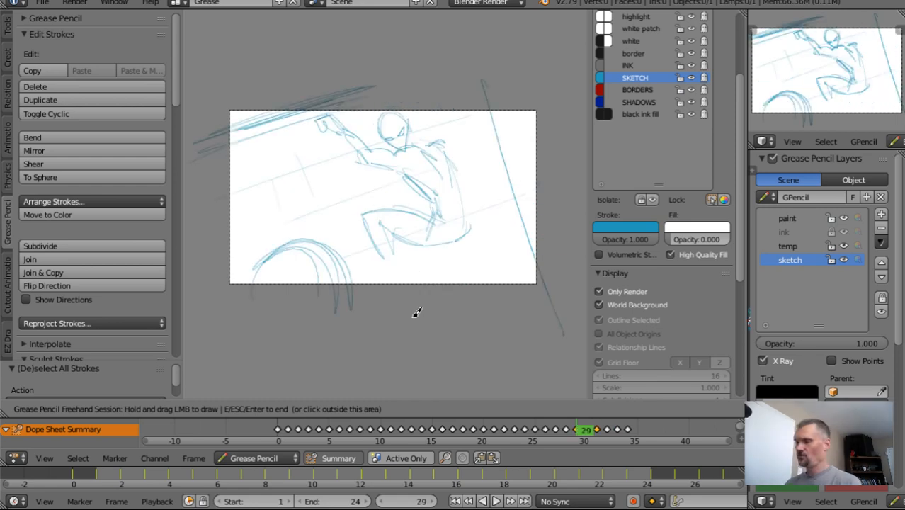
{"action": "key", "text": "Left"}
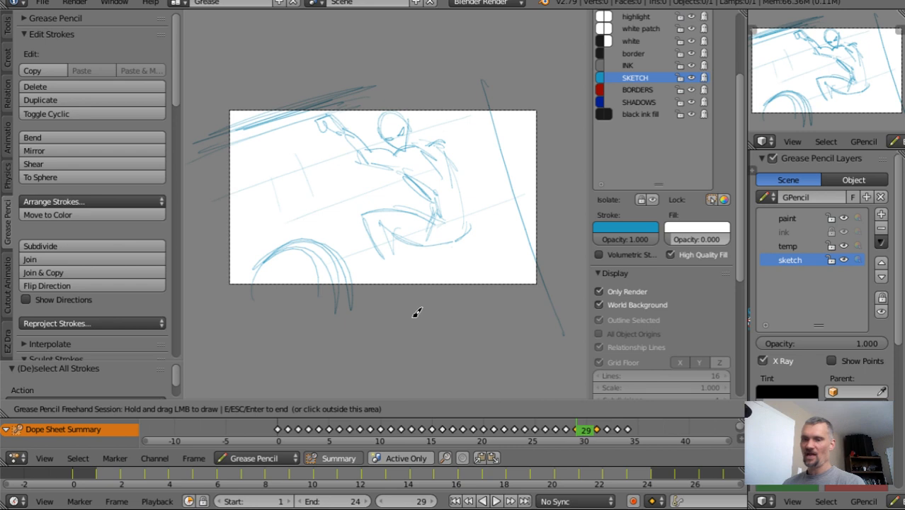
{"action": "key", "text": "Left"}
{"action": "key", "text": "Left"}
{"action": "key", "text": "Left"}
{"action": "key", "text": "Left"}
{"action": "key", "text": "Left"}
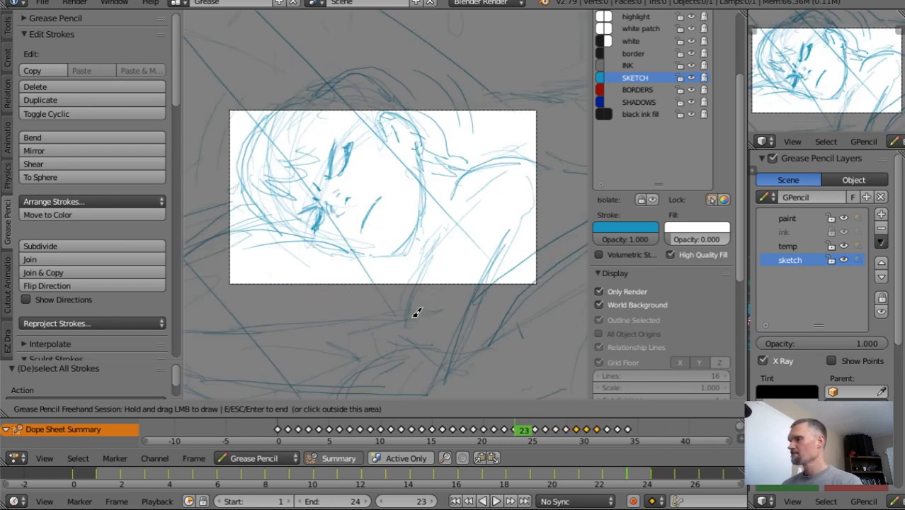
{"action": "key", "text": "Left"}
{"action": "key", "text": "Left"}
{"action": "key", "text": "Left"}
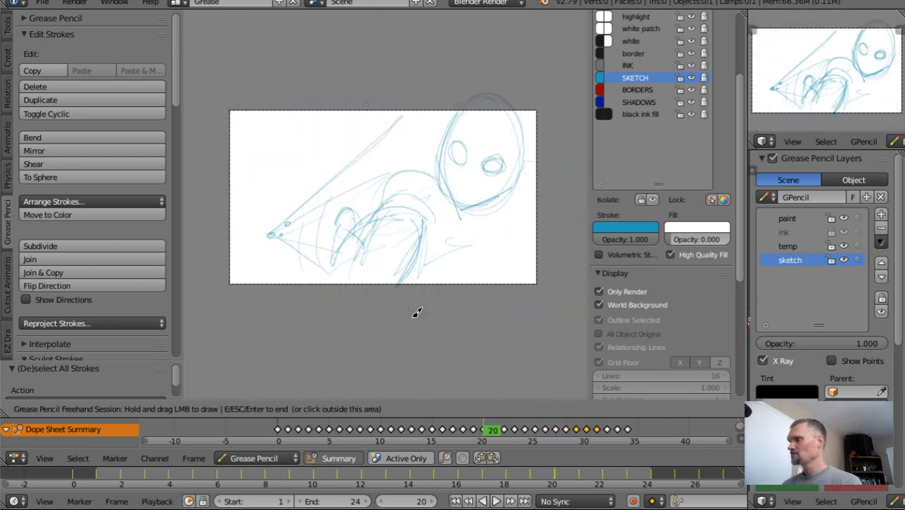
Step forward from frame 20 to frame 32, rechecking the drawings around frames 25 to 27.
{"action": "key", "text": "Right"}
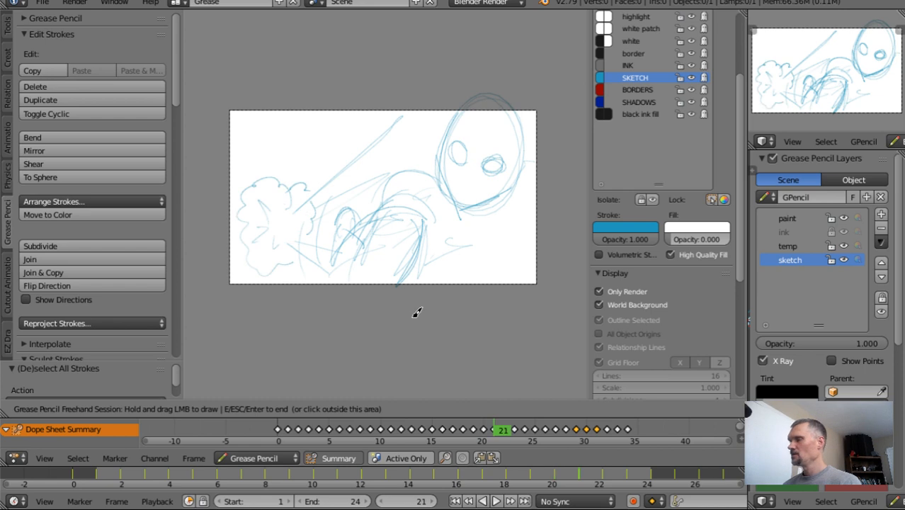
{"action": "key", "text": "Right"}
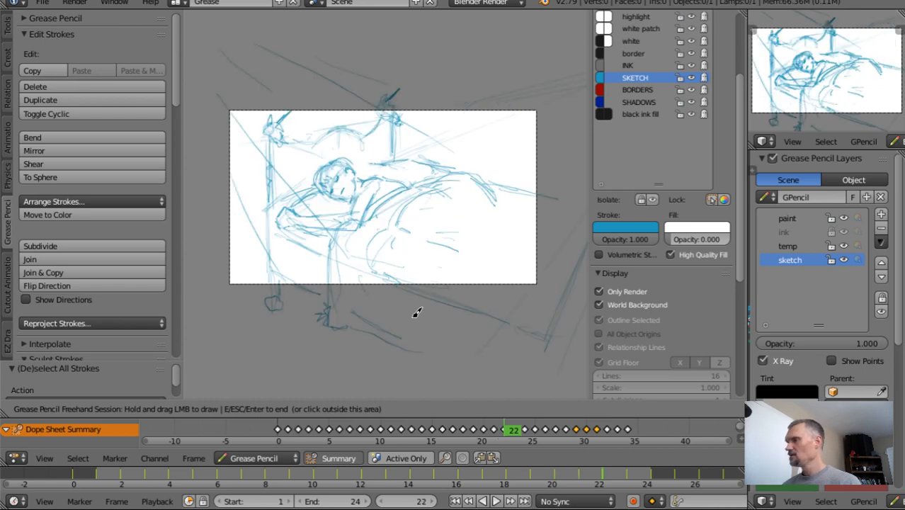
{"action": "key", "text": "Right"}
{"action": "key", "text": "Right"}
{"action": "key", "text": "Right"}
{"action": "key", "text": "Right"}
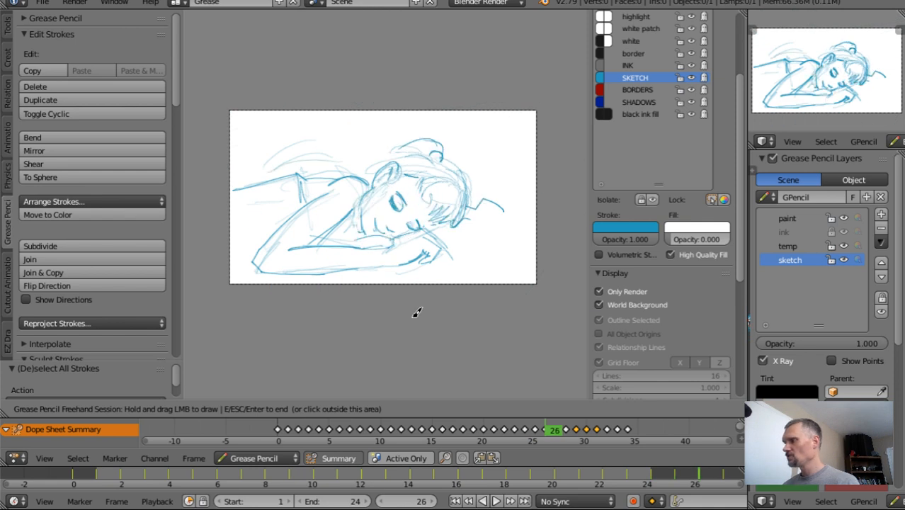
{"action": "key", "text": "Right"}
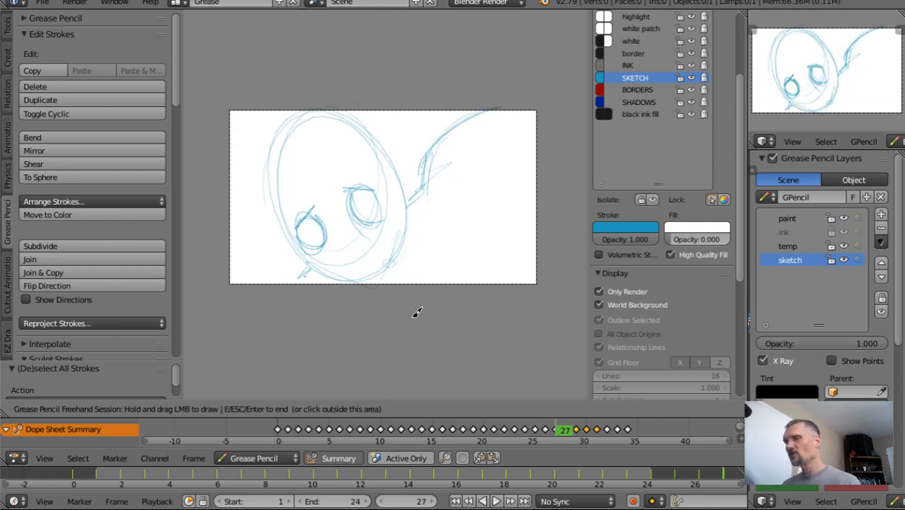
{"action": "key", "text": "Left"}
{"action": "key", "text": "Left"}
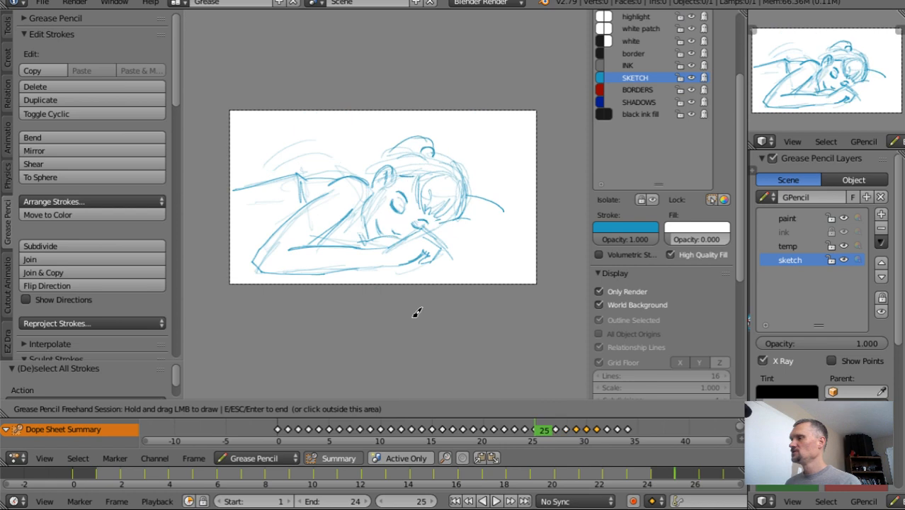
{"action": "key", "text": "Right"}
{"action": "key", "text": "Right"}
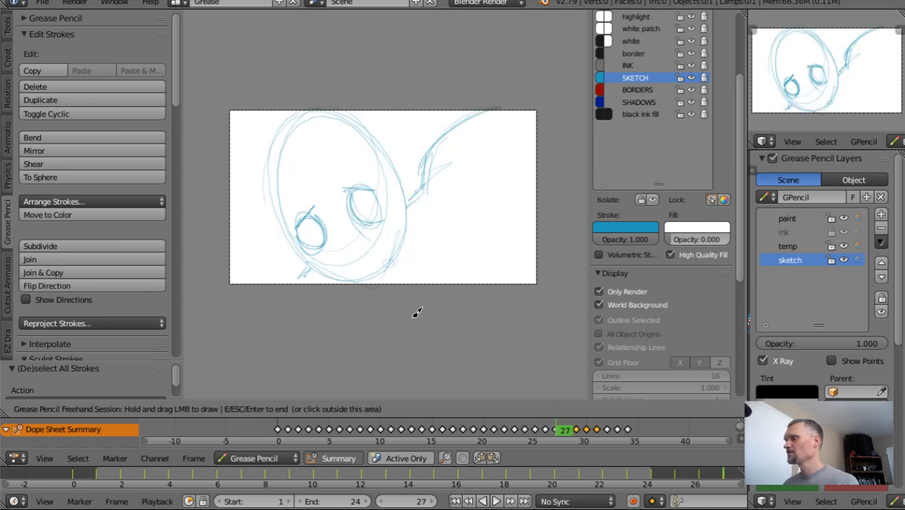
{"action": "key", "text": "Right"}
{"action": "key", "text": "Right"}
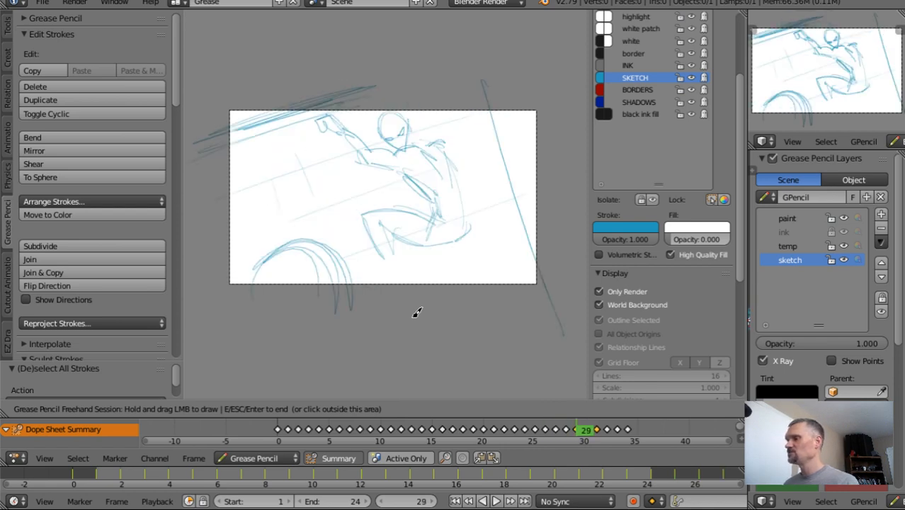
{"action": "key", "text": "Right"}
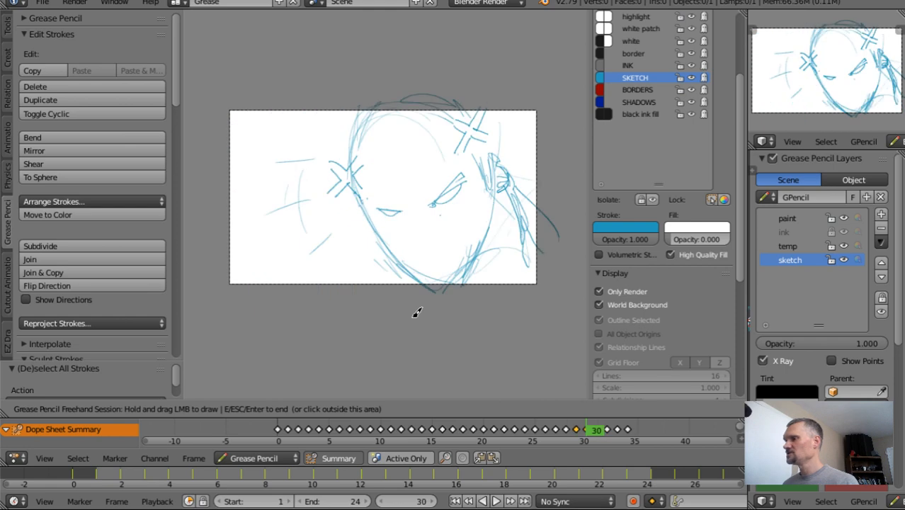
{"action": "key", "text": "Right"}
{"action": "key", "text": "Right"}
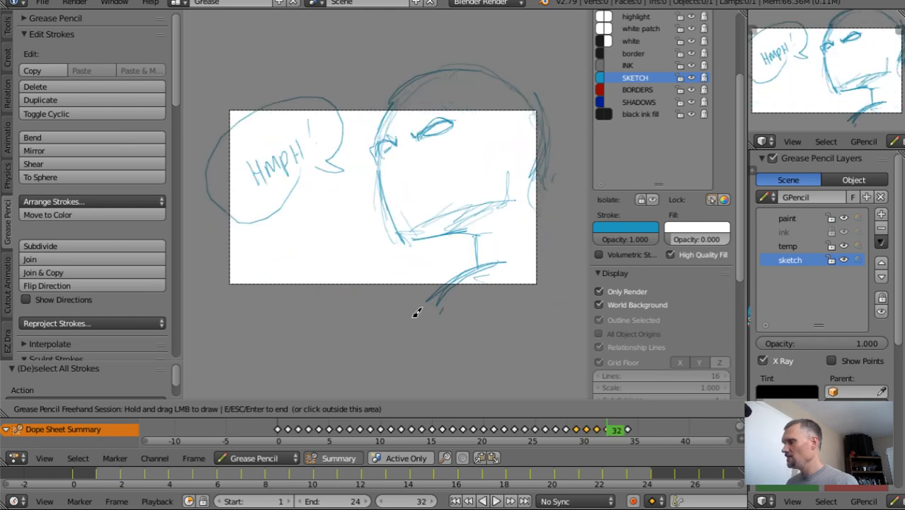
Draw curved upward motion arrows below the chin and beside the neck on frame 32.
{"action": "mouse_move", "coordinate": [401, 313]}
{"action": "left_mouse_down"}
{"action": "mouse_move", "coordinate": [378, 214]}
{"action": "mouse_move", "coordinate": [370, 242]}
{"action": "left_mouse_up"}
{"action": "mouse_move", "coordinate": [448, 317]}
{"action": "left_mouse_down"}
{"action": "mouse_move", "coordinate": [420, 249]}
{"action": "mouse_move", "coordinate": [422, 256]}
{"action": "left_mouse_up"}
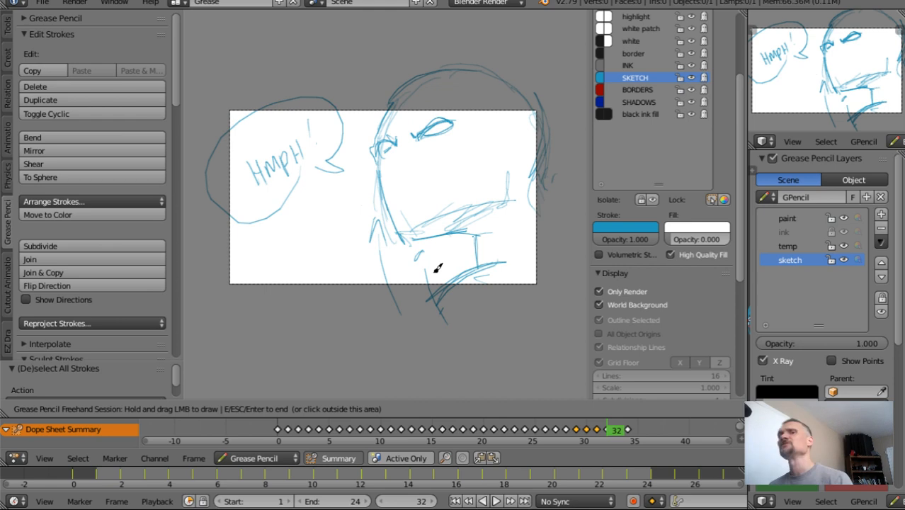
{"action": "left_click_drag", "start_coordinate": [408, 239], "coordinate": [451, 228]}
On frame 33, reinforce the face front and jaw line and add a light arc inside the head.
{"action": "key", "text": "Right"}
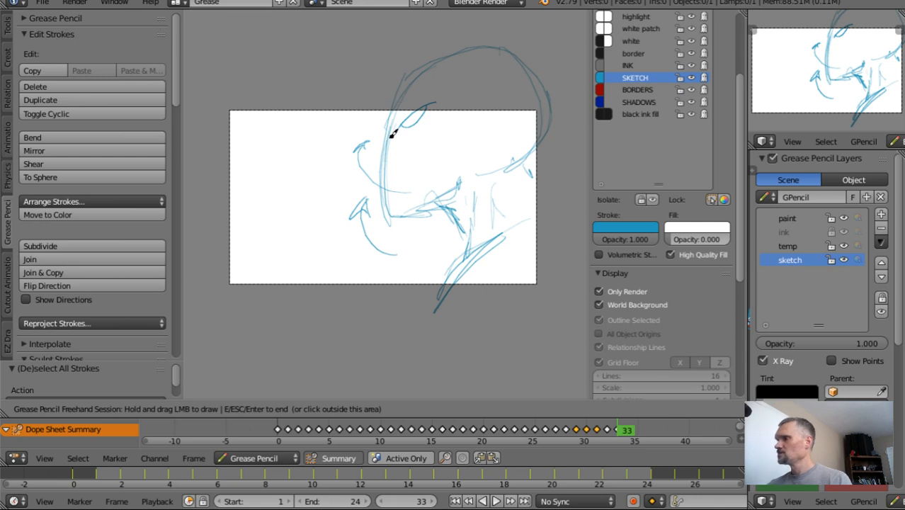
{"action": "mouse_move", "coordinate": [389, 150]}
{"action": "left_mouse_down"}
{"action": "mouse_move", "coordinate": [400, 208]}
{"action": "mouse_move", "coordinate": [448, 208]}
{"action": "mouse_move", "coordinate": [459, 172]}
{"action": "mouse_move", "coordinate": [415, 206]}
{"action": "left_mouse_up"}
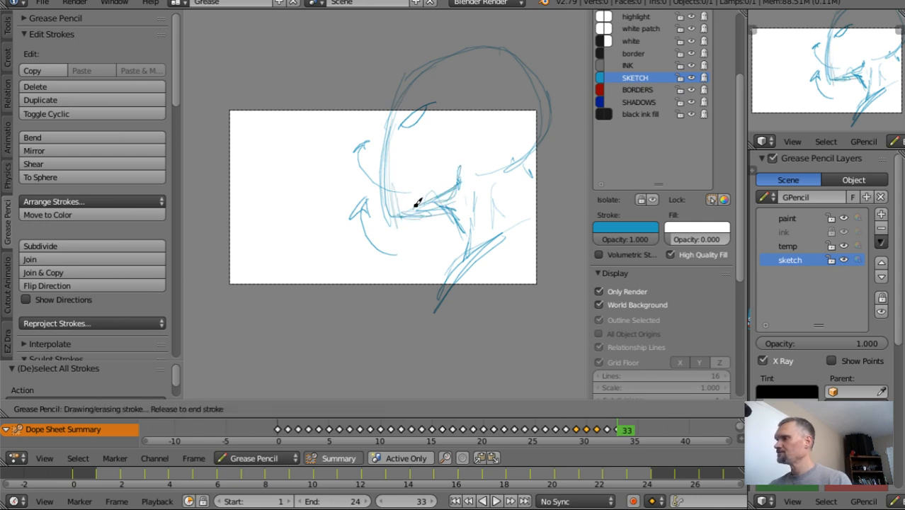
{"action": "mouse_move", "coordinate": [453, 140]}
{"action": "left_mouse_down"}
{"action": "mouse_move", "coordinate": [512, 127]}
{"action": "mouse_move", "coordinate": [511, 135]}
{"action": "left_mouse_up"}
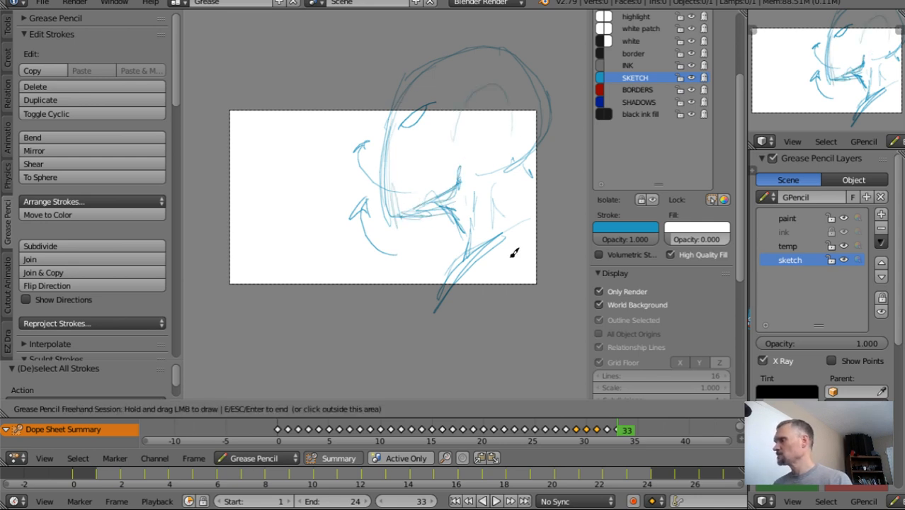
Compare with frame 34, then erase the steep shoulder strokes on frame 33 and redraw a flatter shoulder curve extending forward.
{"action": "key", "text": "Right"}
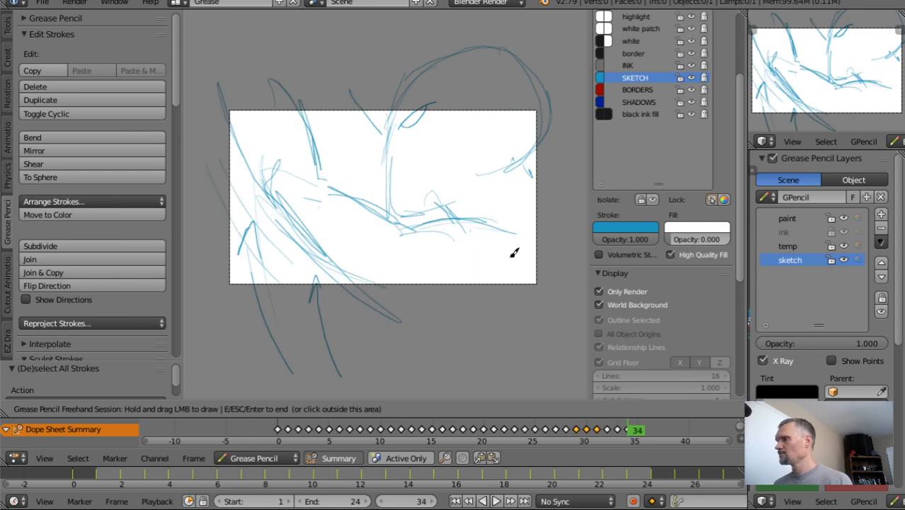
{"action": "key", "text": "Left"}
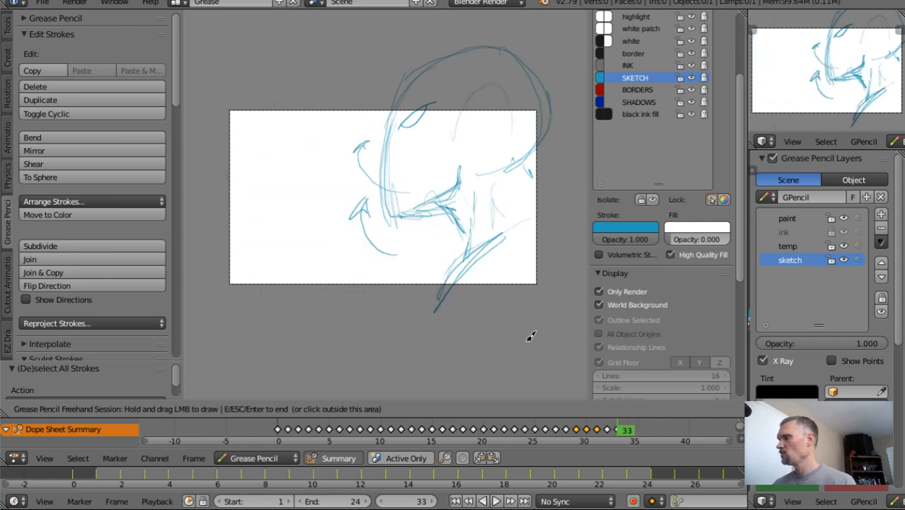
{"action": "right_click_drag", "start_coordinate": [471, 279], "coordinate": [418, 304]}
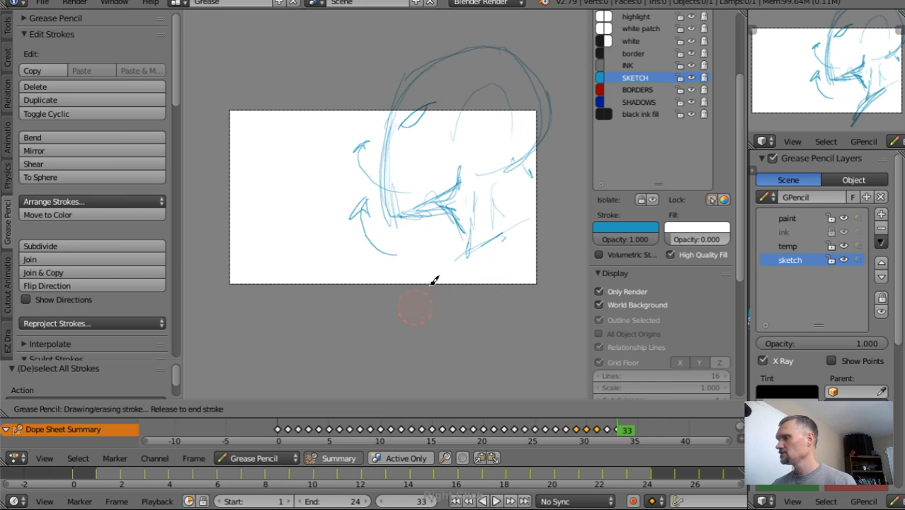
{"action": "left_click_drag", "start_coordinate": [488, 239], "coordinate": [400, 275]}
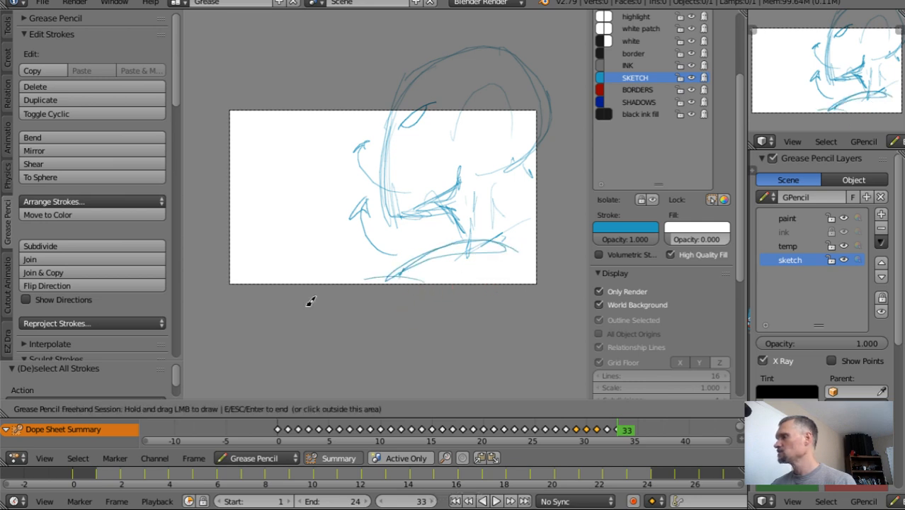
Compare the neighbouring frames and add long diagonal strokes along the sweeping shape in front of the face on frame 34.
{"action": "key", "text": "Left"}
{"action": "key", "text": "Right"}
{"action": "key", "text": "Right"}
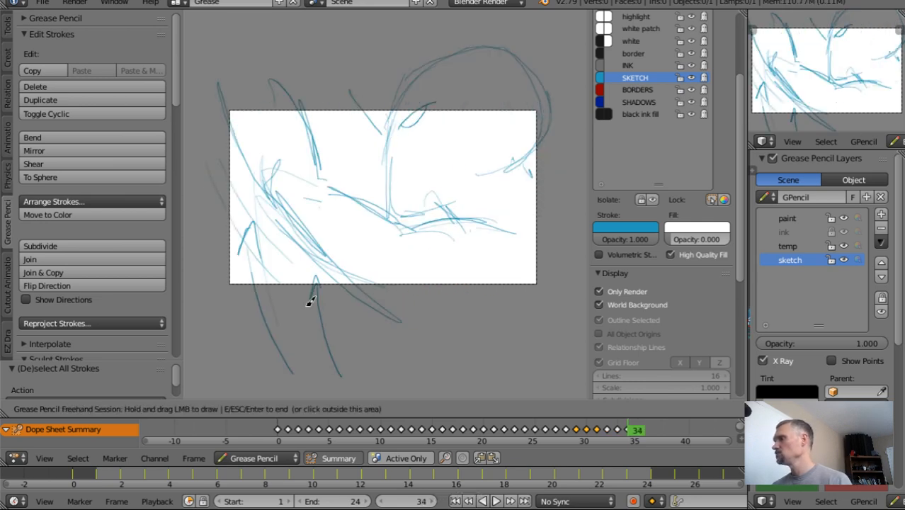
{"action": "left_click_drag", "start_coordinate": [235, 155], "coordinate": [267, 211]}
{"action": "left_click_drag", "start_coordinate": [243, 172], "coordinate": [347, 277]}
Flip back and forth through frames 30 to 35 to examine the motion of the head turn.
{"action": "key", "text": "Right"}
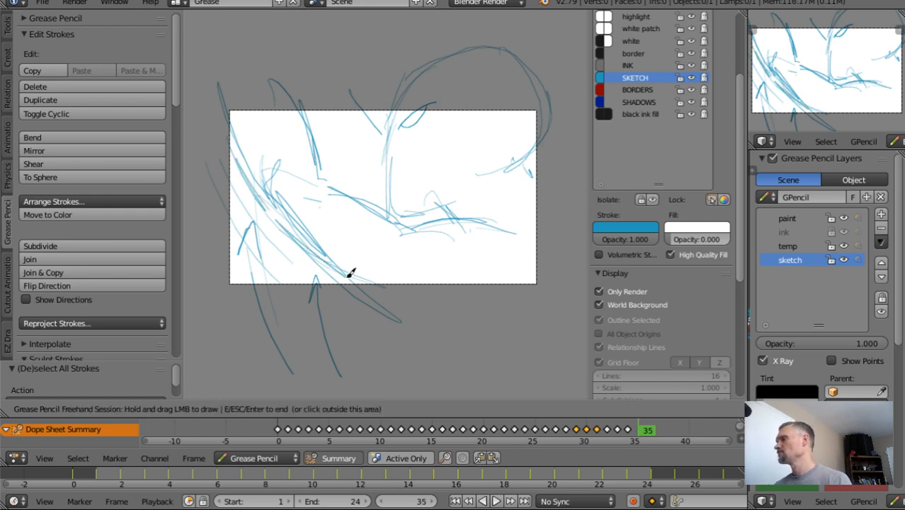
{"action": "key", "text": "Left"}
{"action": "key", "text": "Left"}
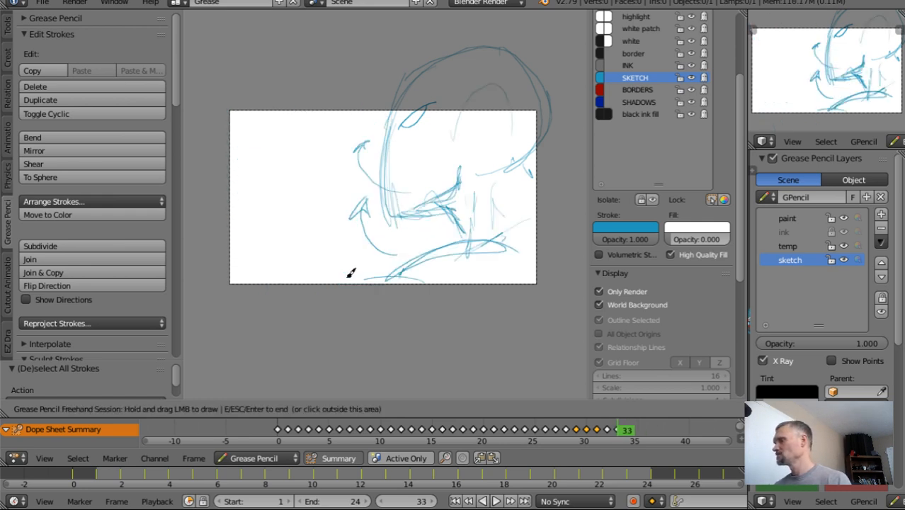
{"action": "key", "text": "Right"}
{"action": "key", "text": "Left"}
{"action": "key", "text": "Left"}
{"action": "key", "text": "Left"}
{"action": "key", "text": "Left"}
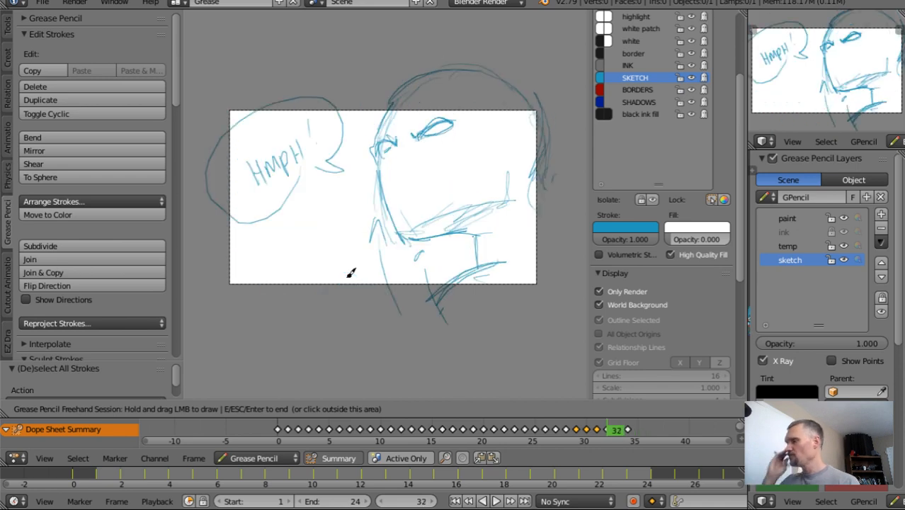
{"action": "key", "text": "Right"}
{"action": "key", "text": "Right"}
{"action": "key", "text": "Right"}
{"action": "key", "text": "Right"}
{"action": "key", "text": "Right"}
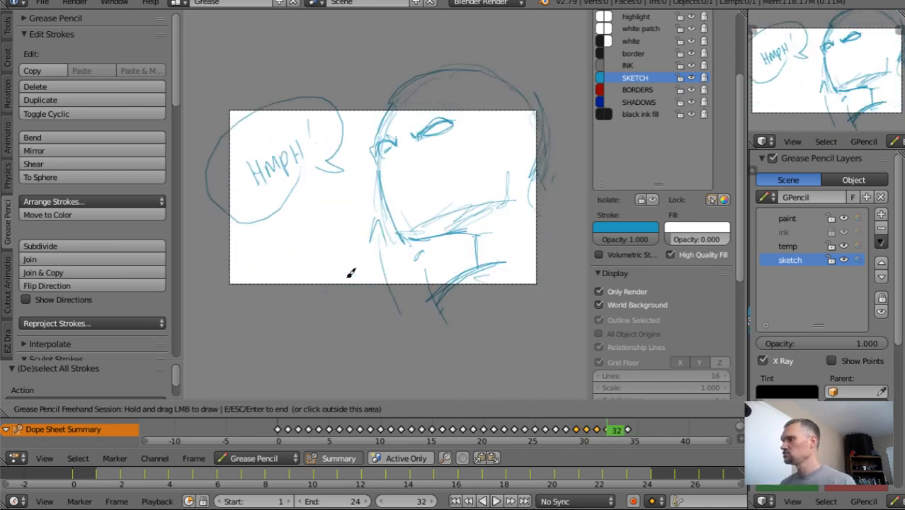
{"action": "key", "text": "Left"}
{"action": "key", "text": "Left"}
{"action": "key", "text": "Left"}
{"action": "key", "text": "Left"}
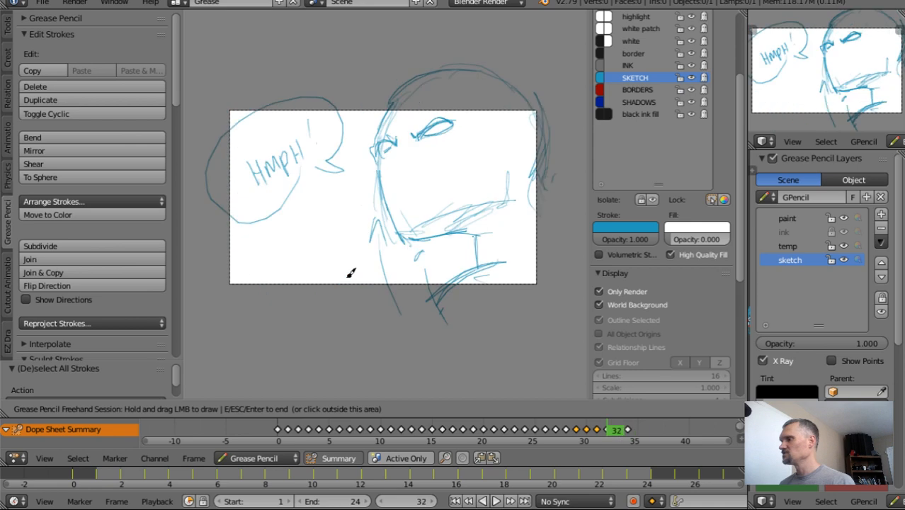
{"action": "key", "text": "Left"}
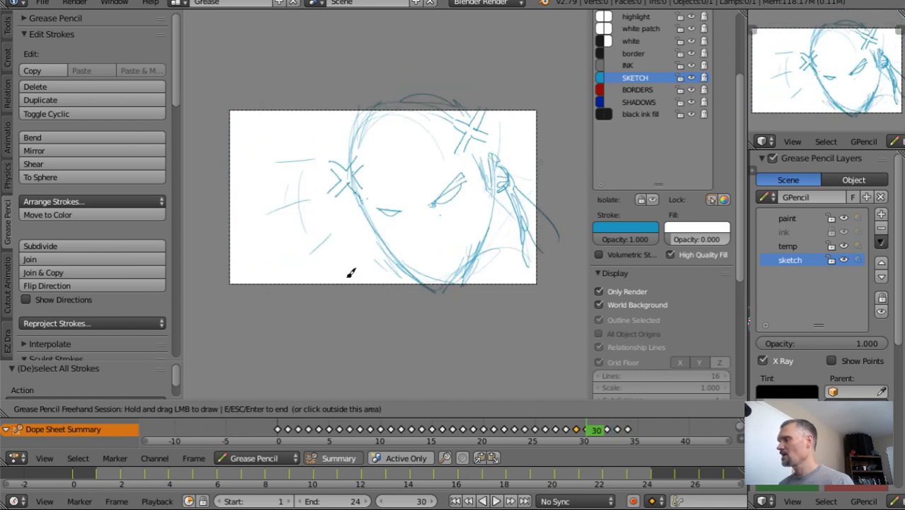
Flip through frames 30 to 34 and compare frames 33 and 34 to examine the motion.
{"action": "key", "text": "Right"}
{"action": "key", "text": "Right"}
{"action": "key", "text": "Right"}
{"action": "key", "text": "Right"}
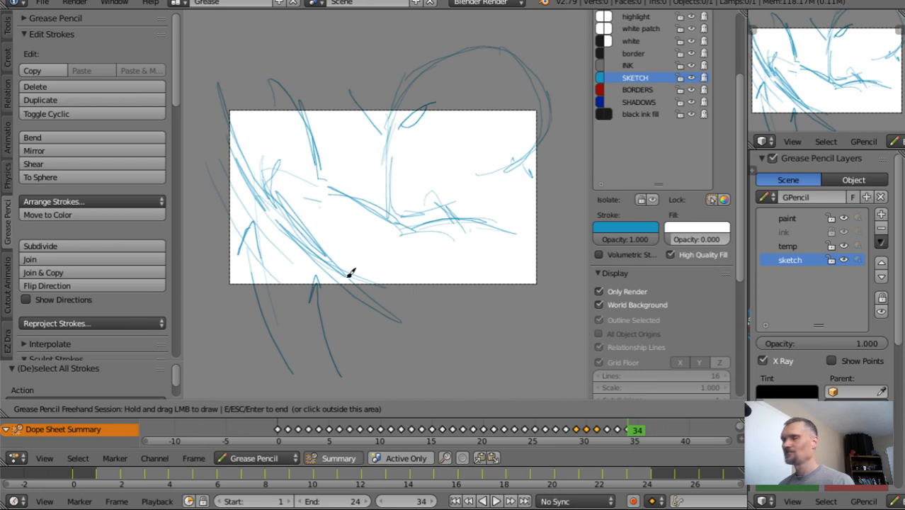
{"action": "key", "text": "Left"}
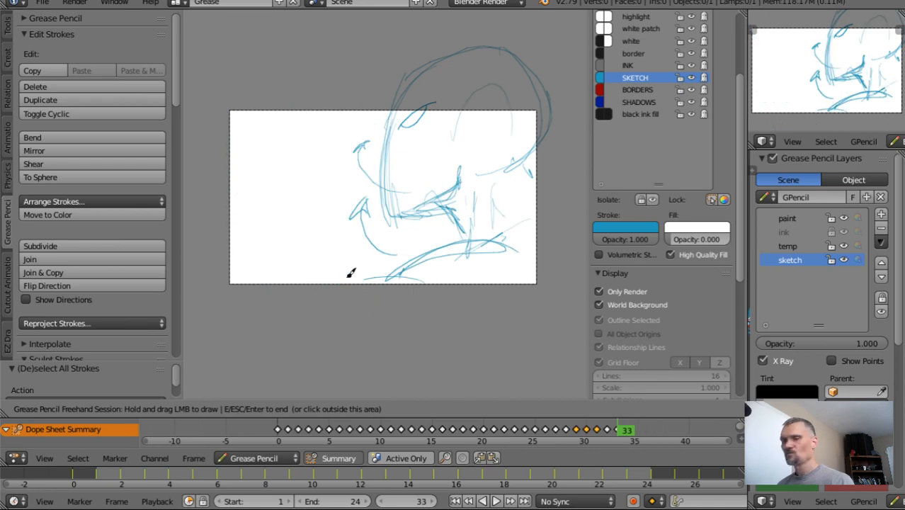
{"action": "key", "text": "Right"}
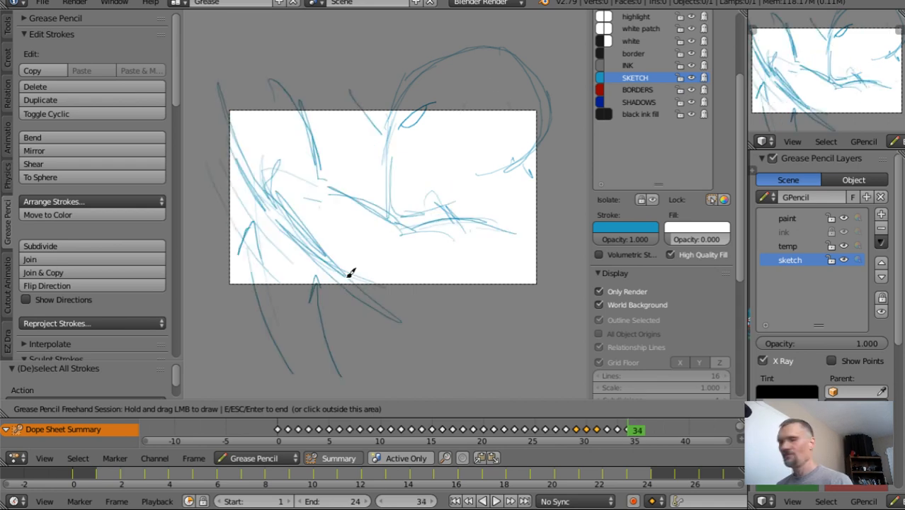
{"action": "key", "text": "Left"}
{"action": "key", "text": "Right"}
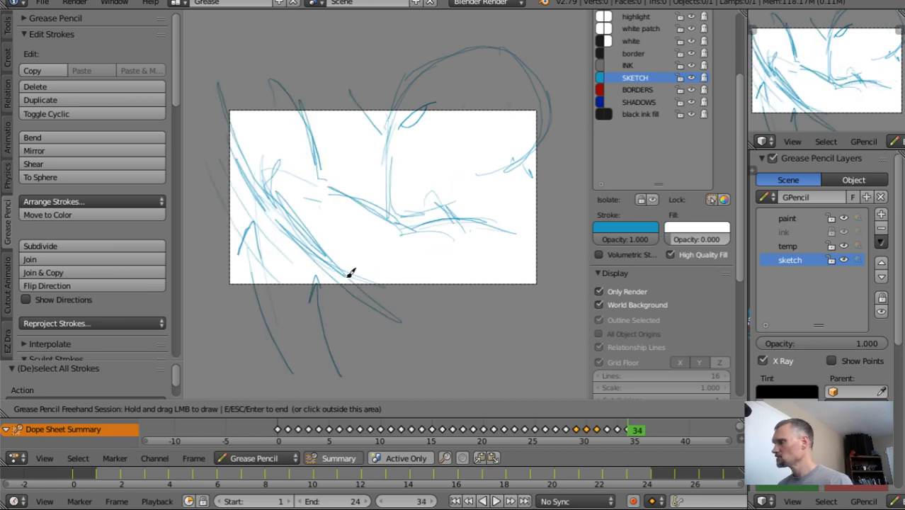
On frame 35, sketch a long slanted pole with the head, arms and torso of a small figure clinging to it, erasing the stray circle behind it.
{"action": "key", "text": "Right"}
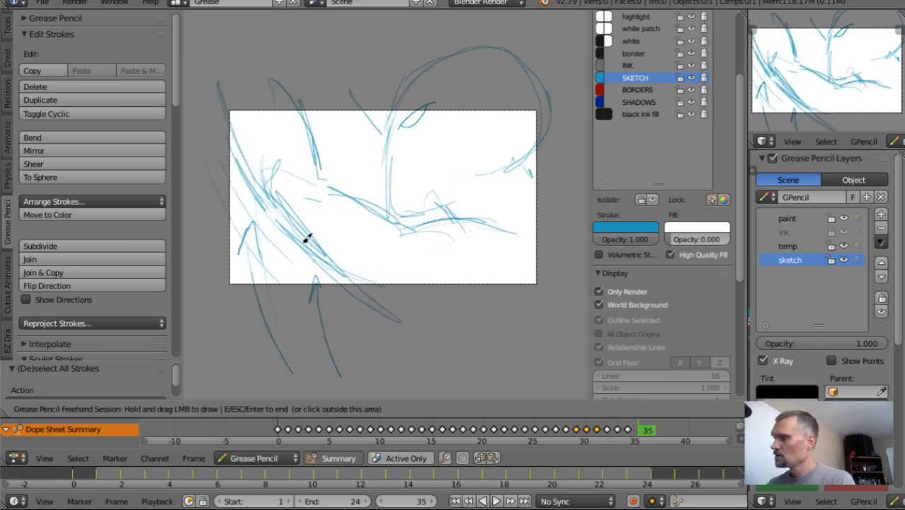
{"action": "mouse_move", "coordinate": [378, 58]}
{"action": "left_mouse_down"}
{"action": "mouse_move", "coordinate": [475, 383]}
{"action": "mouse_move", "coordinate": [410, 165]}
{"action": "mouse_move", "coordinate": [431, 130]}
{"action": "mouse_move", "coordinate": [426, 115]}
{"action": "mouse_move", "coordinate": [448, 116]}
{"action": "mouse_move", "coordinate": [433, 118]}
{"action": "mouse_move", "coordinate": [437, 130]}
{"action": "mouse_move", "coordinate": [437, 119]}
{"action": "mouse_move", "coordinate": [449, 121]}
{"action": "mouse_move", "coordinate": [418, 137]}
{"action": "mouse_move", "coordinate": [377, 94]}
{"action": "mouse_move", "coordinate": [403, 133]}
{"action": "mouse_move", "coordinate": [433, 144]}
{"action": "mouse_move", "coordinate": [448, 132]}
{"action": "mouse_move", "coordinate": [441, 147]}
{"action": "mouse_move", "coordinate": [458, 190]}
{"action": "mouse_move", "coordinate": [437, 159]}
{"action": "mouse_move", "coordinate": [447, 186]}
{"action": "left_mouse_up"}
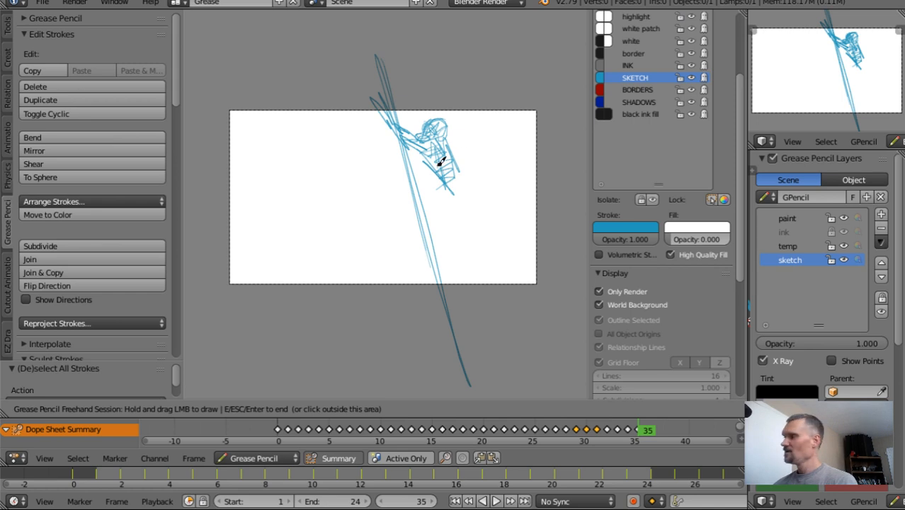
{"action": "mouse_move", "coordinate": [440, 181]}
{"action": "left_mouse_down"}
{"action": "mouse_move", "coordinate": [461, 185]}
{"action": "mouse_move", "coordinate": [457, 202]}
{"action": "left_mouse_up"}
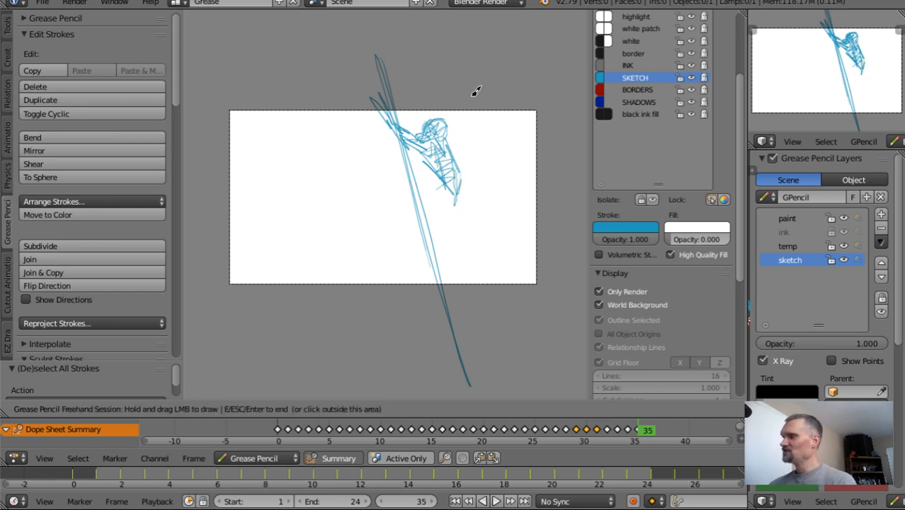
{"action": "mouse_move", "coordinate": [495, 85]}
{"action": "left_mouse_down"}
{"action": "mouse_move", "coordinate": [459, 93]}
{"action": "mouse_move", "coordinate": [509, 105]}
{"action": "mouse_move", "coordinate": [466, 122]}
{"action": "left_mouse_up"}
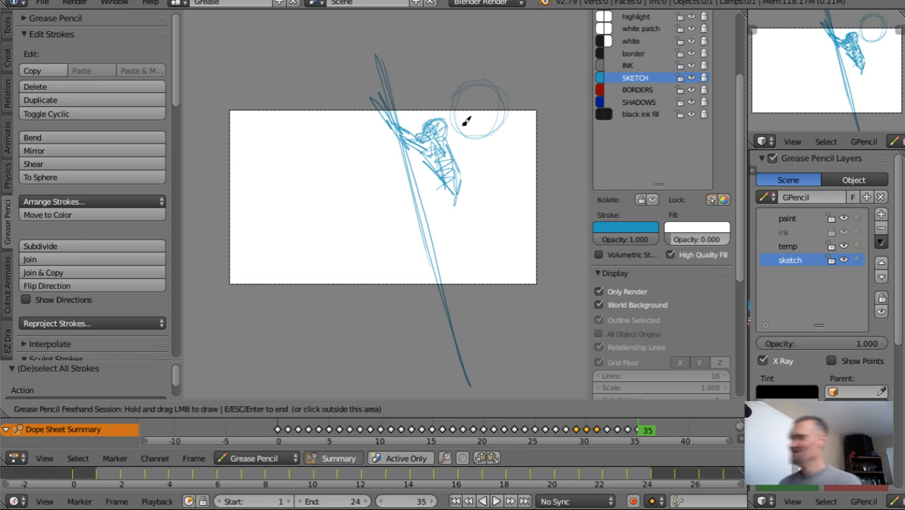
{"action": "mouse_move", "coordinate": [499, 89]}
{"action": "right_mouse_down"}
{"action": "mouse_move", "coordinate": [512, 95]}
{"action": "mouse_move", "coordinate": [507, 103]}
{"action": "mouse_move", "coordinate": [466, 86]}
{"action": "mouse_move", "coordinate": [486, 132]}
{"action": "mouse_move", "coordinate": [462, 116]}
{"action": "right_mouse_up"}
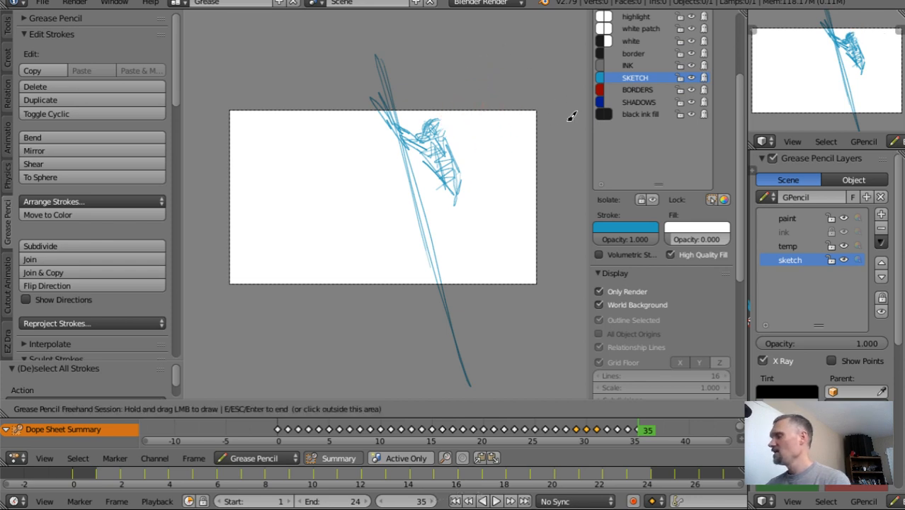
Add loose leafy scribbles behind the climbing figure, draw its legs and feet down the pole, and reinforce its arm and torso.
{"action": "mouse_move", "coordinate": [568, 122]}
{"action": "left_mouse_down"}
{"action": "mouse_move", "coordinate": [485, 127]}
{"action": "mouse_move", "coordinate": [529, 92]}
{"action": "mouse_move", "coordinate": [515, 111]}
{"action": "mouse_move", "coordinate": [481, 111]}
{"action": "mouse_move", "coordinate": [547, 106]}
{"action": "mouse_move", "coordinate": [517, 125]}
{"action": "mouse_move", "coordinate": [542, 135]}
{"action": "mouse_move", "coordinate": [559, 166]}
{"action": "mouse_move", "coordinate": [542, 156]}
{"action": "mouse_move", "coordinate": [552, 162]}
{"action": "mouse_move", "coordinate": [494, 182]}
{"action": "mouse_move", "coordinate": [515, 176]}
{"action": "mouse_move", "coordinate": [545, 196]}
{"action": "mouse_move", "coordinate": [546, 242]}
{"action": "mouse_move", "coordinate": [533, 225]}
{"action": "left_mouse_up"}
{"action": "mouse_move", "coordinate": [466, 189]}
{"action": "left_mouse_down"}
{"action": "mouse_move", "coordinate": [436, 182]}
{"action": "mouse_move", "coordinate": [453, 182]}
{"action": "mouse_move", "coordinate": [412, 160]}
{"action": "mouse_move", "coordinate": [454, 188]}
{"action": "mouse_move", "coordinate": [443, 202]}
{"action": "mouse_move", "coordinate": [440, 191]}
{"action": "mouse_move", "coordinate": [453, 196]}
{"action": "mouse_move", "coordinate": [428, 223]}
{"action": "mouse_move", "coordinate": [443, 232]}
{"action": "mouse_move", "coordinate": [448, 262]}
{"action": "mouse_move", "coordinate": [440, 282]}
{"action": "left_mouse_up"}
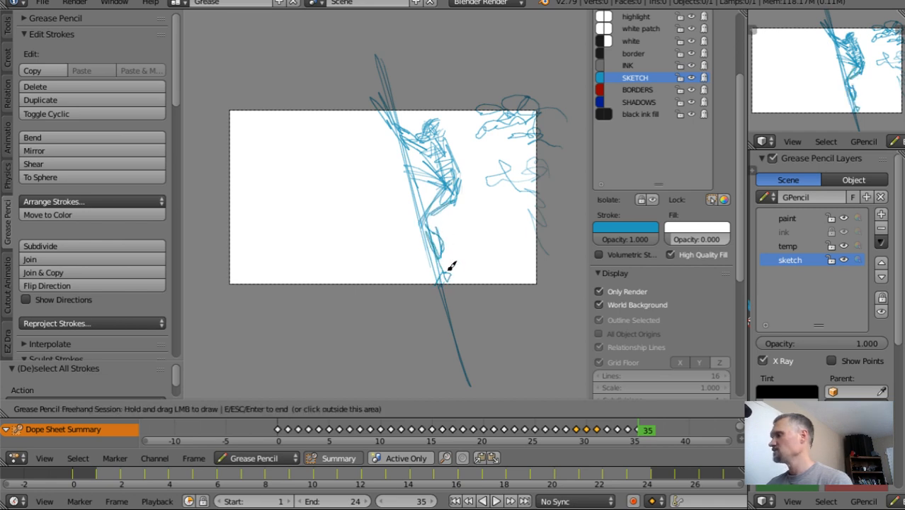
{"action": "mouse_move", "coordinate": [392, 118]}
{"action": "left_mouse_down"}
{"action": "mouse_move", "coordinate": [434, 146]}
{"action": "mouse_move", "coordinate": [427, 147]}
{"action": "mouse_move", "coordinate": [450, 170]}
{"action": "mouse_move", "coordinate": [454, 191]}
{"action": "left_mouse_up"}
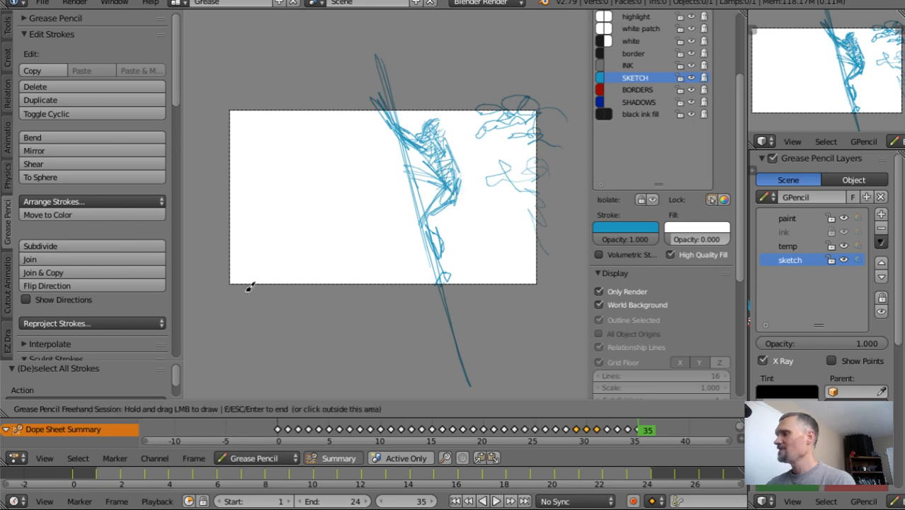
Draw a thick curved arch in the lower corner of frame 35 and light lines fanning out from the pole, crossed by short upright strokes.
{"action": "mouse_move", "coordinate": [290, 256]}
{"action": "left_mouse_down"}
{"action": "mouse_move", "coordinate": [299, 254]}
{"action": "mouse_move", "coordinate": [261, 289]}
{"action": "mouse_move", "coordinate": [277, 269]}
{"action": "mouse_move", "coordinate": [266, 264]}
{"action": "mouse_move", "coordinate": [298, 248]}
{"action": "mouse_move", "coordinate": [265, 301]}
{"action": "left_mouse_up"}
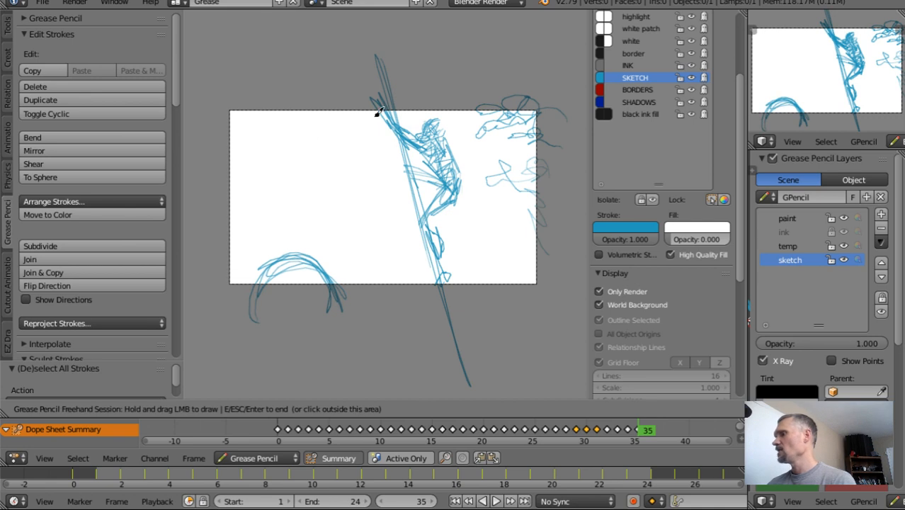
{"action": "left_click_drag", "start_coordinate": [369, 121], "coordinate": [241, 157]}
{"action": "left_click_drag", "start_coordinate": [397, 138], "coordinate": [239, 203]}
{"action": "left_click_drag", "start_coordinate": [402, 172], "coordinate": [305, 234]}
{"action": "left_click_drag", "start_coordinate": [408, 203], "coordinate": [328, 268]}
{"action": "left_click_drag", "start_coordinate": [419, 235], "coordinate": [353, 290]}
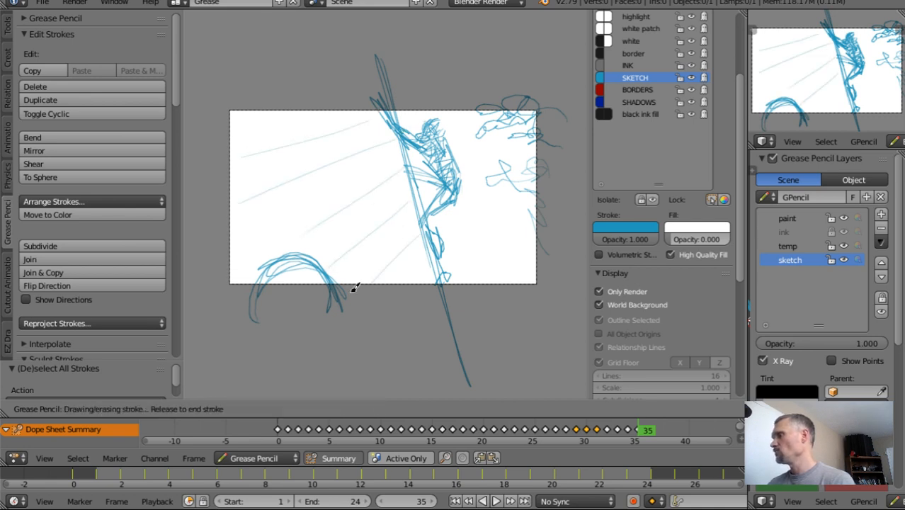
{"action": "left_click_drag", "start_coordinate": [351, 145], "coordinate": [365, 257]}
{"action": "left_click_drag", "start_coordinate": [302, 169], "coordinate": [289, 220]}
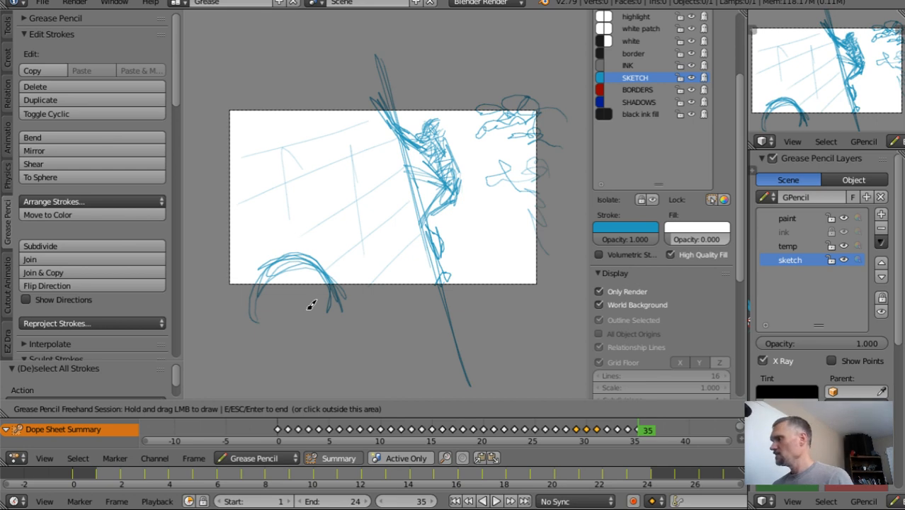
On frame 36, redraw the climber's leg bent across the pole and replace the low arch with a larger, higher one above a small spidery shape.
{"action": "key", "text": "Right"}
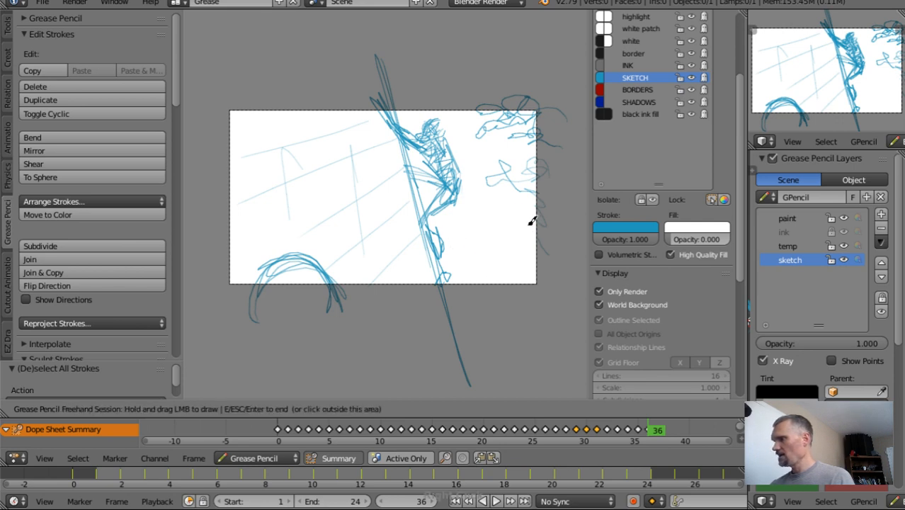
{"action": "mouse_move", "coordinate": [538, 205]}
{"action": "left_mouse_down"}
{"action": "mouse_move", "coordinate": [535, 223]}
{"action": "mouse_move", "coordinate": [511, 165]}
{"action": "left_mouse_up"}
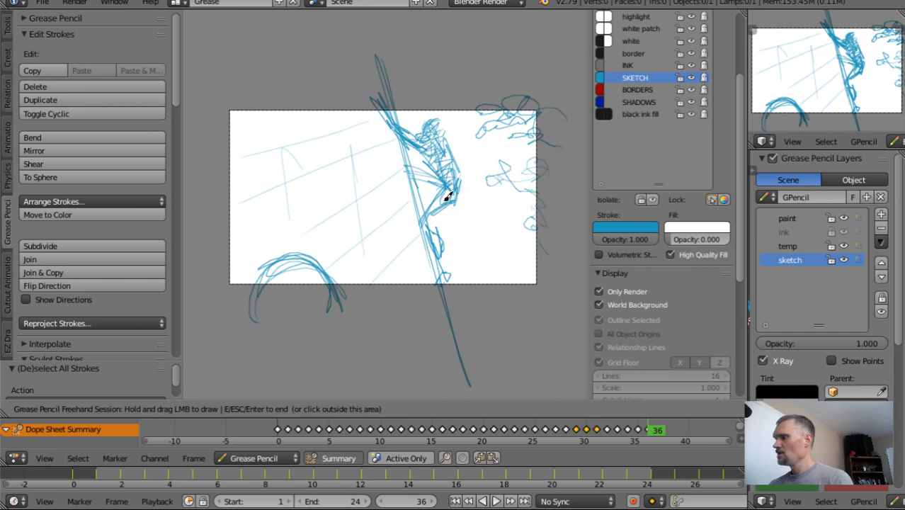
{"action": "mouse_move", "coordinate": [453, 185]}
{"action": "left_mouse_down"}
{"action": "mouse_move", "coordinate": [414, 200]}
{"action": "mouse_move", "coordinate": [450, 198]}
{"action": "mouse_move", "coordinate": [417, 198]}
{"action": "mouse_move", "coordinate": [415, 225]}
{"action": "mouse_move", "coordinate": [429, 239]}
{"action": "left_mouse_up"}
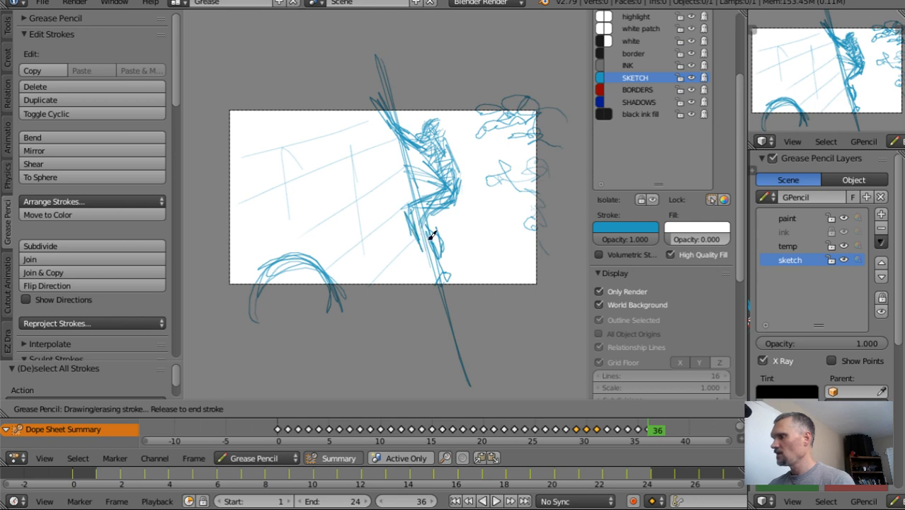
{"action": "mouse_move", "coordinate": [461, 241]}
{"action": "right_mouse_down"}
{"action": "mouse_move", "coordinate": [443, 232]}
{"action": "mouse_move", "coordinate": [450, 226]}
{"action": "mouse_move", "coordinate": [448, 256]}
{"action": "mouse_move", "coordinate": [457, 252]}
{"action": "right_mouse_up"}
{"action": "mouse_move", "coordinate": [349, 315]}
{"action": "right_mouse_down"}
{"action": "mouse_move", "coordinate": [333, 297]}
{"action": "mouse_move", "coordinate": [263, 325]}
{"action": "right_mouse_up"}
{"action": "mouse_move", "coordinate": [262, 225]}
{"action": "left_mouse_down"}
{"action": "mouse_move", "coordinate": [352, 238]}
{"action": "mouse_move", "coordinate": [362, 212]}
{"action": "mouse_move", "coordinate": [358, 243]}
{"action": "mouse_move", "coordinate": [277, 254]}
{"action": "mouse_move", "coordinate": [299, 277]}
{"action": "mouse_move", "coordinate": [283, 253]}
{"action": "mouse_move", "coordinate": [303, 240]}
{"action": "mouse_move", "coordinate": [281, 270]}
{"action": "mouse_move", "coordinate": [297, 318]}
{"action": "mouse_move", "coordinate": [348, 229]}
{"action": "mouse_move", "coordinate": [339, 257]}
{"action": "left_mouse_up"}
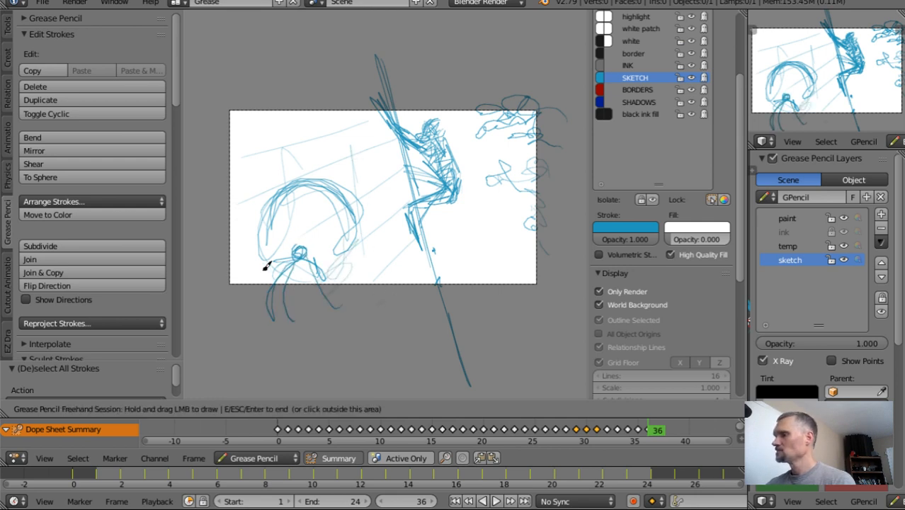
On frame 35, draw a jagged rounded shape with trailing strokes between the arch and the pole, and compare it with frame 36.
{"action": "key", "text": "Left"}
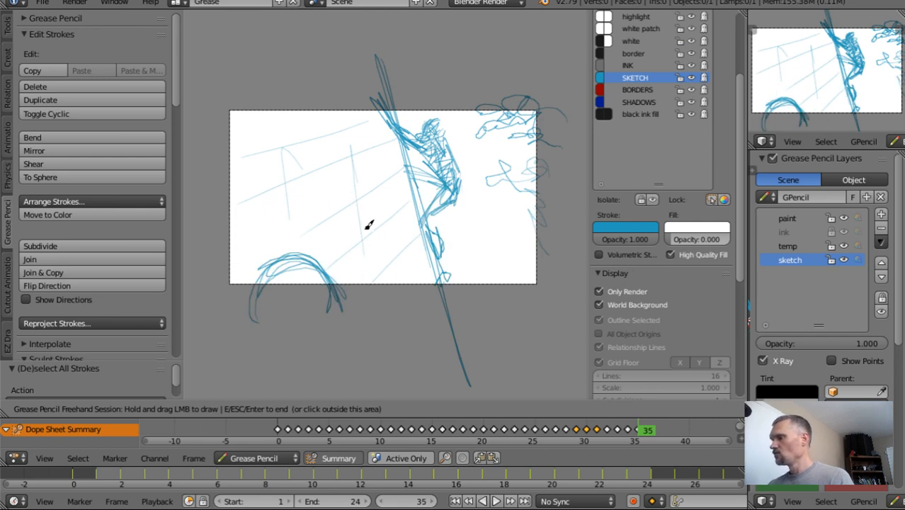
{"action": "mouse_move", "coordinate": [373, 223]}
{"action": "left_mouse_down"}
{"action": "mouse_move", "coordinate": [380, 208]}
{"action": "mouse_move", "coordinate": [402, 265]}
{"action": "mouse_move", "coordinate": [362, 275]}
{"action": "mouse_move", "coordinate": [372, 262]}
{"action": "mouse_move", "coordinate": [357, 211]}
{"action": "mouse_move", "coordinate": [368, 190]}
{"action": "mouse_move", "coordinate": [388, 197]}
{"action": "mouse_move", "coordinate": [396, 226]}
{"action": "mouse_move", "coordinate": [390, 247]}
{"action": "mouse_move", "coordinate": [372, 190]}
{"action": "mouse_move", "coordinate": [354, 199]}
{"action": "left_mouse_up"}
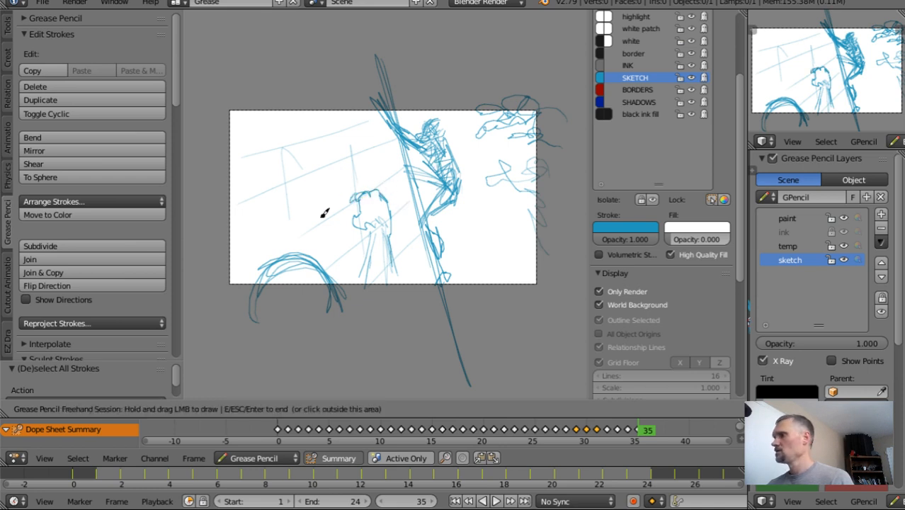
{"action": "key", "text": "Right"}
{"action": "key", "text": "Left"}
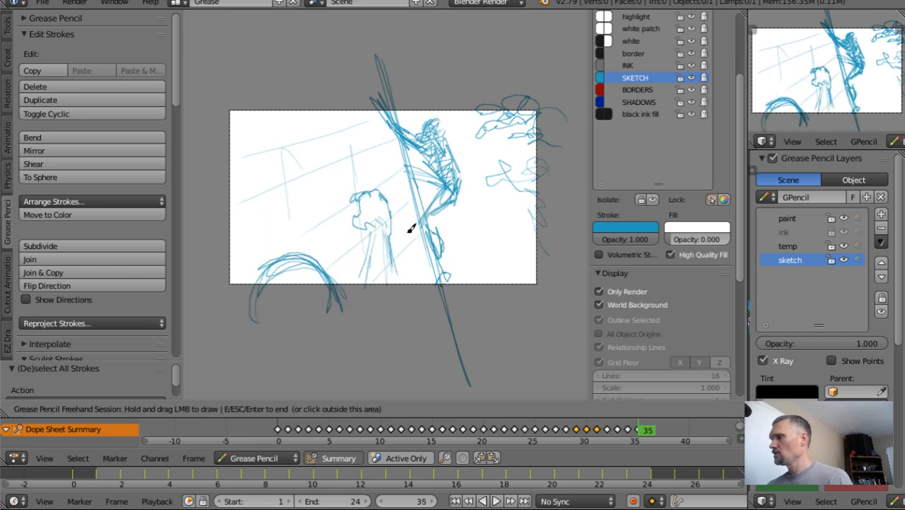
Select the jagged shape and its trailing strokes on frame 35, copy them, and paste them onto frame 36.
{"action": "key", "text": "Escape"}
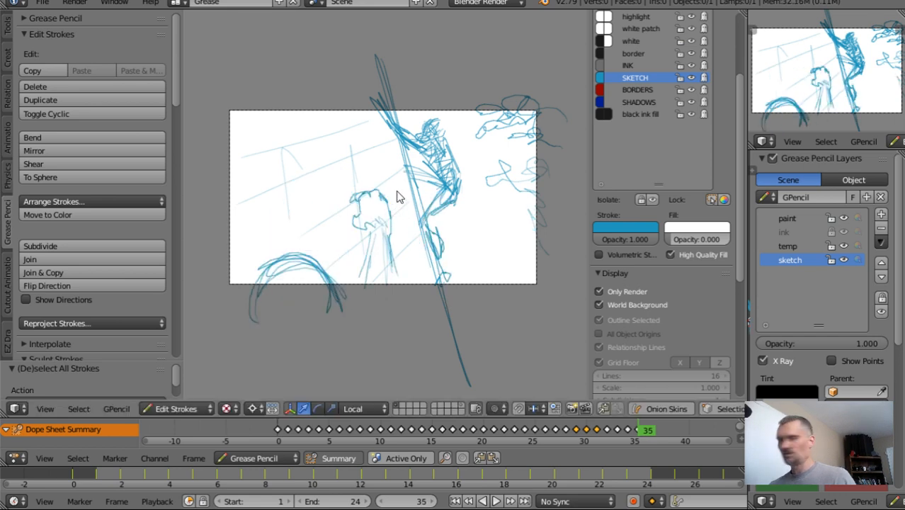
{"action": "mouse_move", "coordinate": [397, 182]}
{"action": "left_mouse_down", "text": "ctrl"}
{"action": "mouse_move", "coordinate": [345, 208]}
{"action": "mouse_move", "coordinate": [410, 260]}
{"action": "mouse_move", "coordinate": [414, 217]}
{"action": "left_mouse_up", "text": "ctrl"}
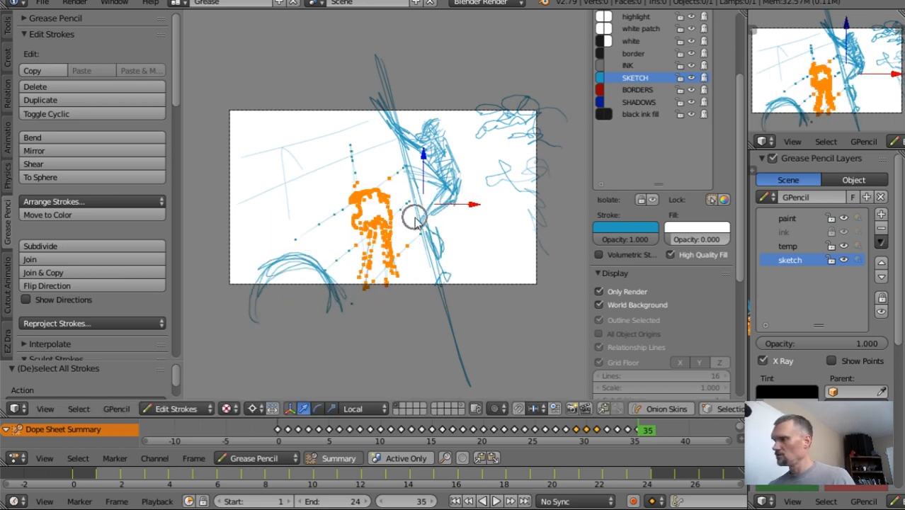
{"action": "key", "text": "ctrl+c"}
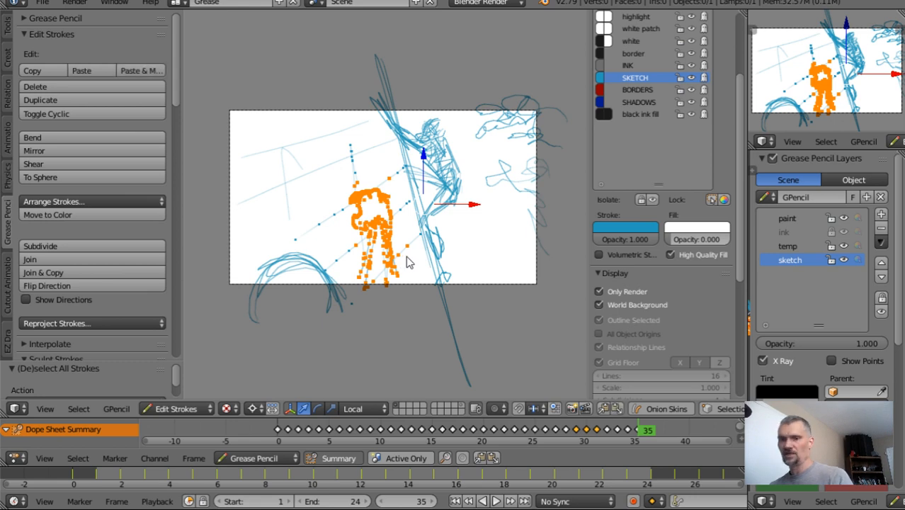
{"action": "key", "text": "Right"}
{"action": "key", "text": "ctrl+v"}
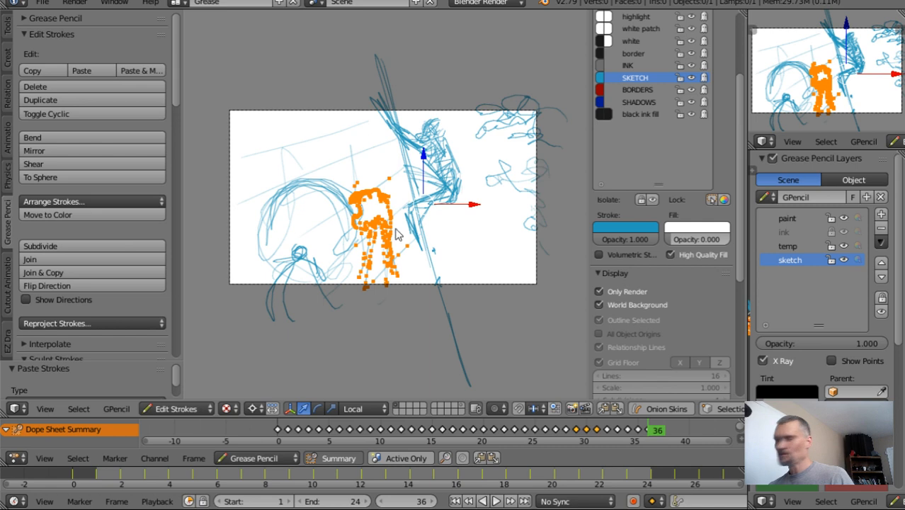
Set the pivot inside the pasted shape's rounded top, rotate it so the trailing strokes swing slightly toward the pole, and deselect all strokes.
{"action": "left_click", "coordinate": [368, 201]}
{"action": "key", "text": "r"}
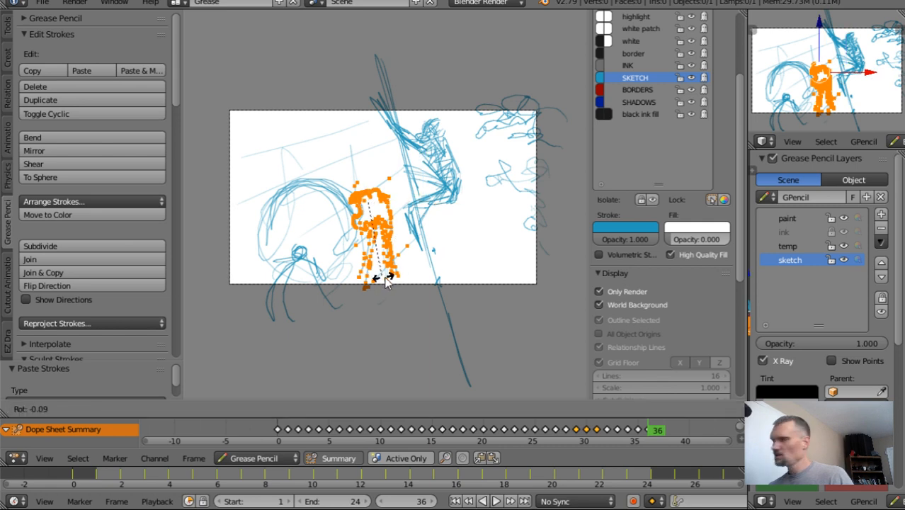
{"action": "left_click", "coordinate": [388, 281]}
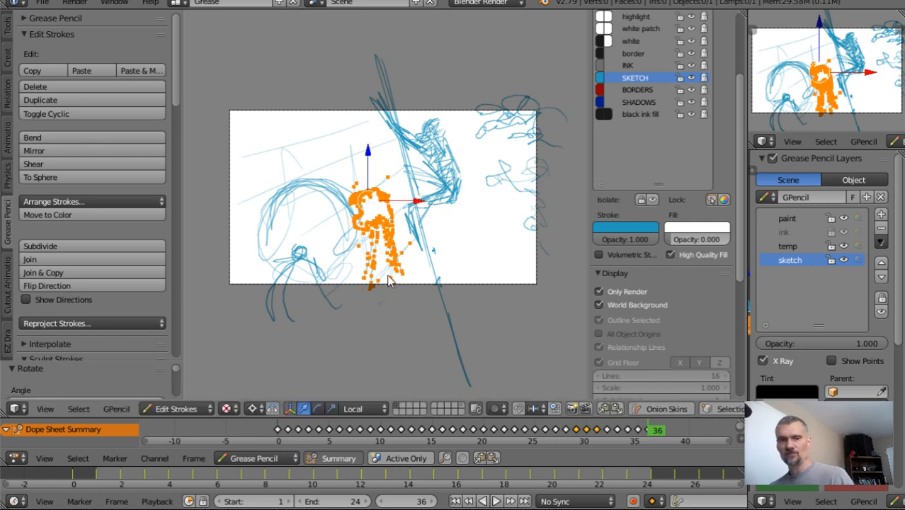
{"action": "key", "text": "a"}
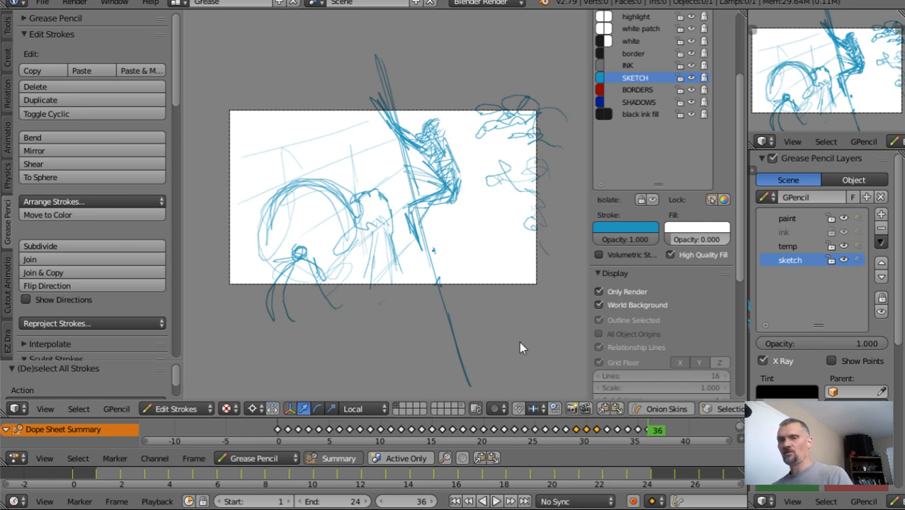
Compare frames 35 and 36, then sketch a loose looping shape with long downward strokes in the upper corner of frame 36, beyond the arch.
{"action": "key", "text": "Left"}
{"action": "key", "text": "Right"}
{"action": "key", "text": "Left"}
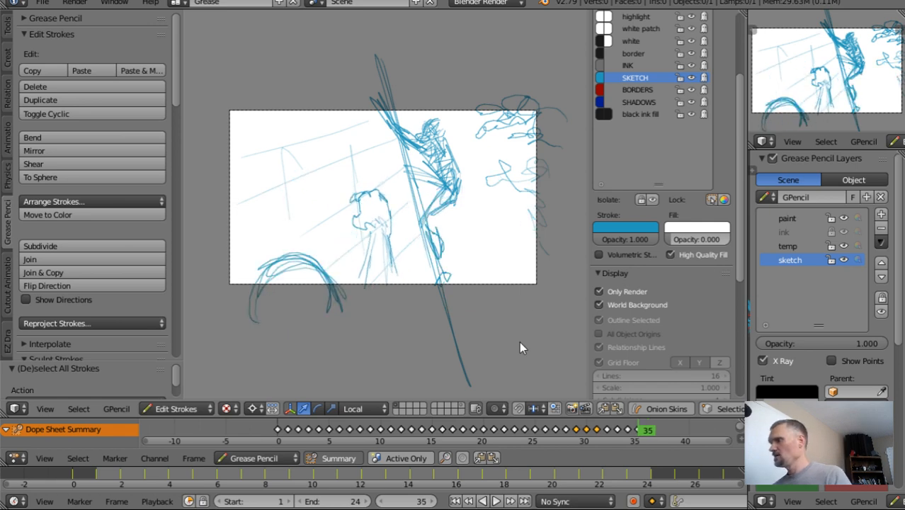
{"action": "key", "text": "Right"}
{"action": "key", "text": "Left"}
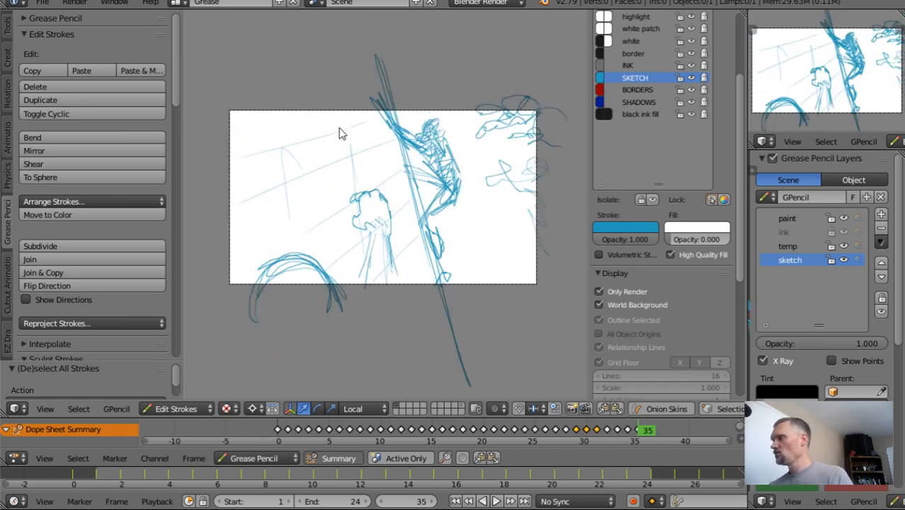
{"action": "key", "text": "Right"}
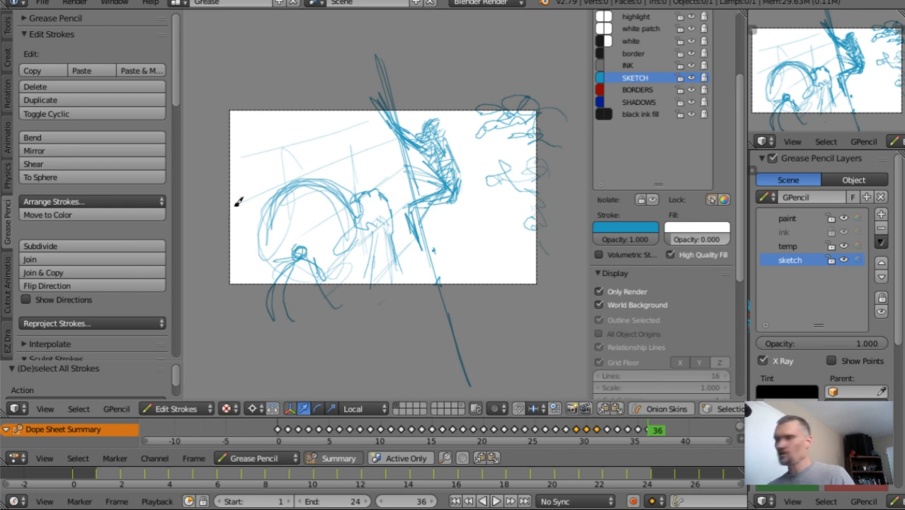
{"action": "mouse_move", "coordinate": [239, 202]}
{"action": "left_mouse_down"}
{"action": "mouse_move", "coordinate": [248, 176]}
{"action": "mouse_move", "coordinate": [242, 182]}
{"action": "mouse_move", "coordinate": [235, 145]}
{"action": "mouse_move", "coordinate": [250, 126]}
{"action": "mouse_move", "coordinate": [280, 118]}
{"action": "mouse_move", "coordinate": [283, 100]}
{"action": "mouse_move", "coordinate": [284, 128]}
{"action": "mouse_move", "coordinate": [249, 170]}
{"action": "mouse_move", "coordinate": [261, 85]}
{"action": "mouse_move", "coordinate": [283, 128]}
{"action": "mouse_move", "coordinate": [285, 93]}
{"action": "left_mouse_up"}
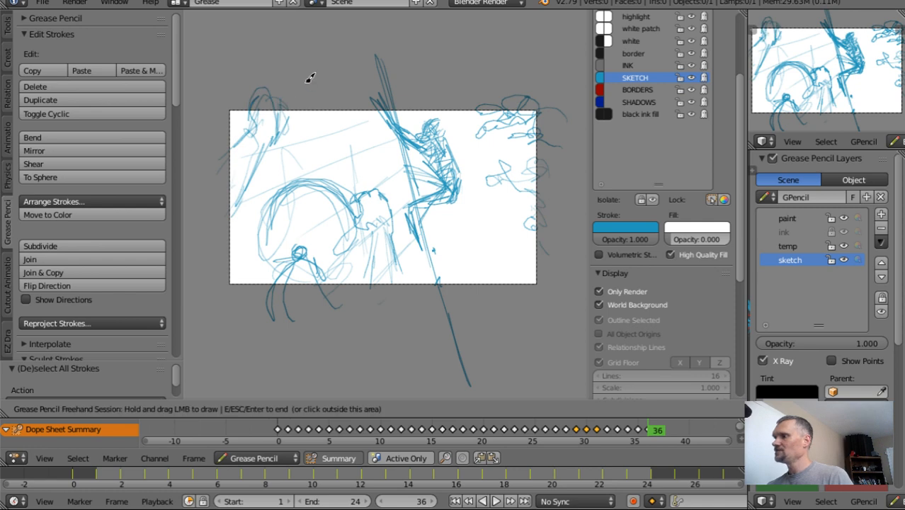
Flip back and forth through the frames around 35 and 36 to examine how the new drawings follow the earlier motion.
{"action": "key", "text": "Left"}
{"action": "key", "text": "Left"}
{"action": "key", "text": "Left"}
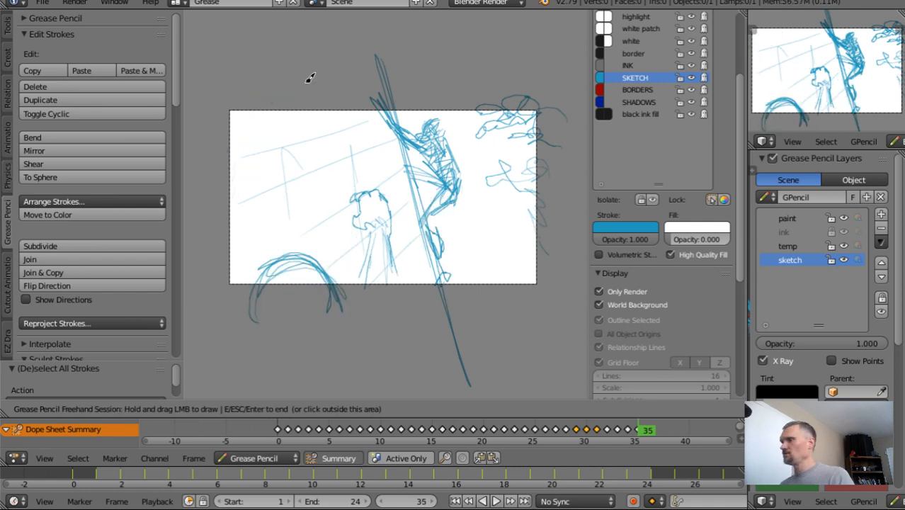
{"action": "key", "text": "Right"}
{"action": "key", "text": "Right"}
{"action": "key", "text": "Right"}
{"action": "key", "text": "Right"}
{"action": "key", "text": "Right"}
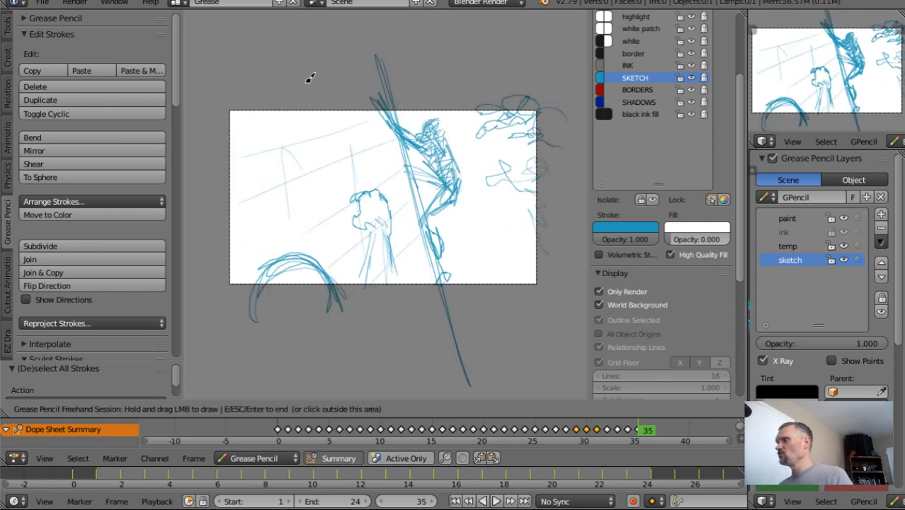
{"action": "key", "text": "Left"}
{"action": "key", "text": "Left"}
{"action": "key", "text": "Left"}
{"action": "key", "text": "Left"}
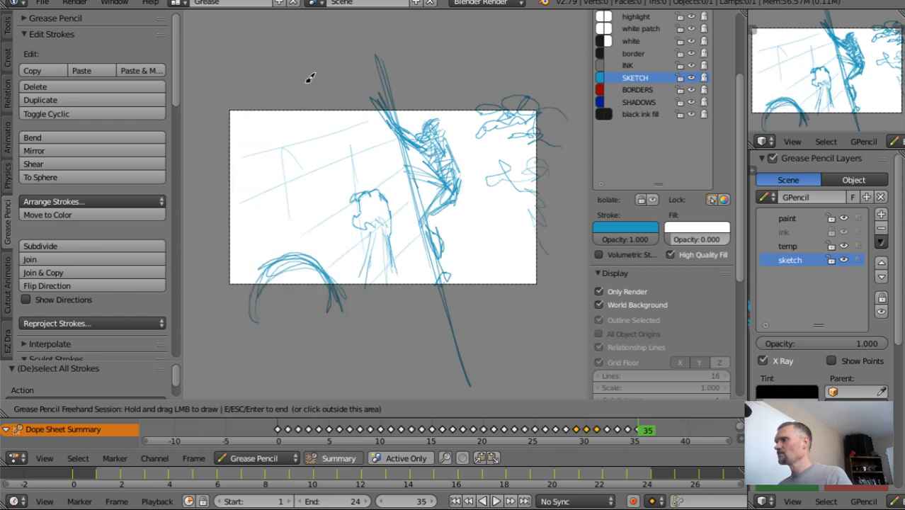
Search back through the earlier frames from frame 37 to find the sleeping figure sketched on frame 25.
{"action": "key", "text": "Right"}
{"action": "key", "text": "Right"}
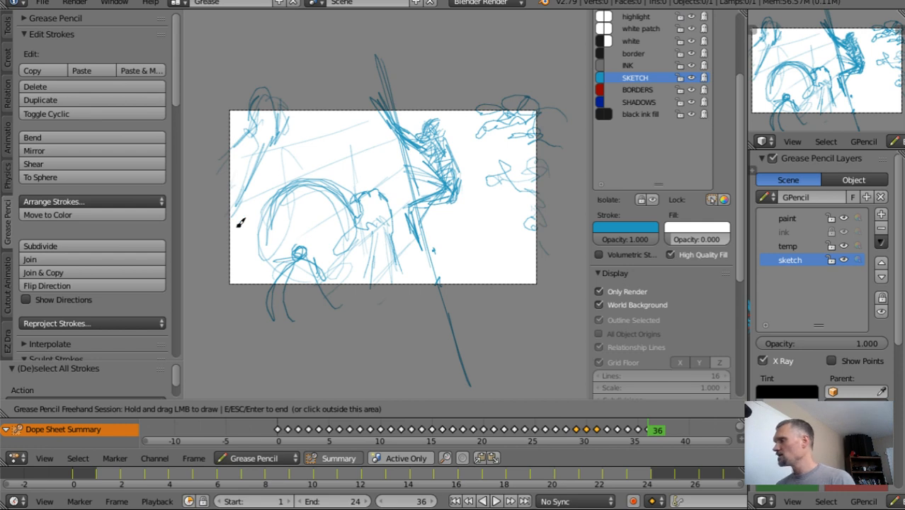
{"action": "key", "text": "Right"}
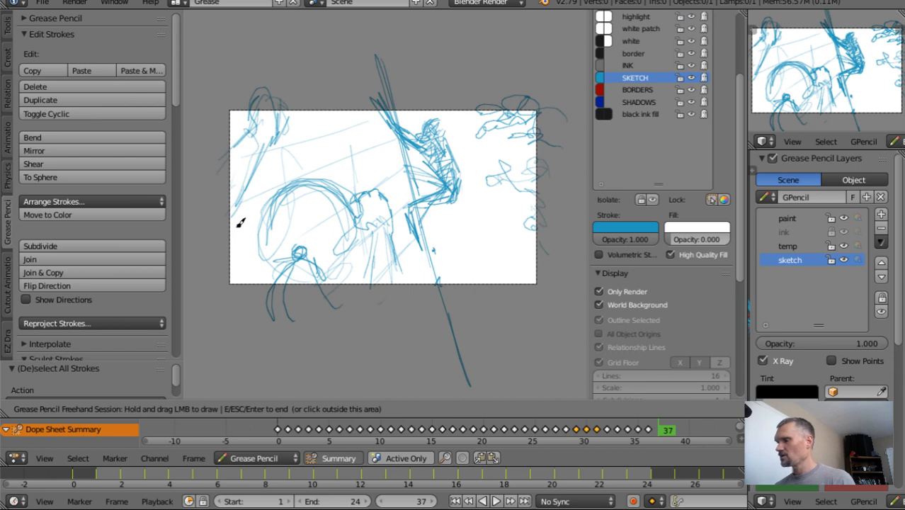
{"action": "key", "text": "Left"}
{"action": "key", "text": "Left"}
{"action": "key", "text": "Left"}
{"action": "key", "text": "Left"}
{"action": "key", "text": "Left"}
{"action": "key", "text": "Left"}
{"action": "key", "text": "Left"}
{"action": "key", "text": "Left"}
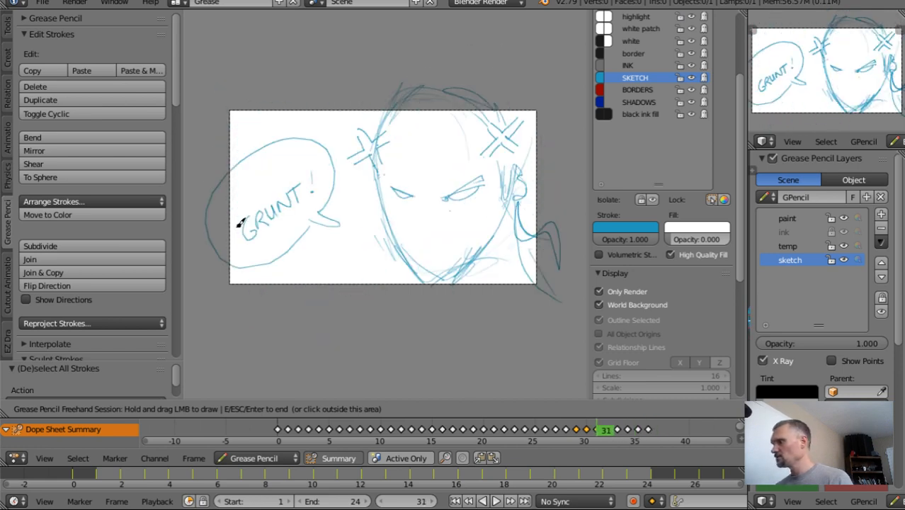
{"action": "key", "text": "Left"}
{"action": "key", "text": "Left"}
{"action": "key", "text": "Left"}
{"action": "key", "text": "Left"}
{"action": "key", "text": "Left"}
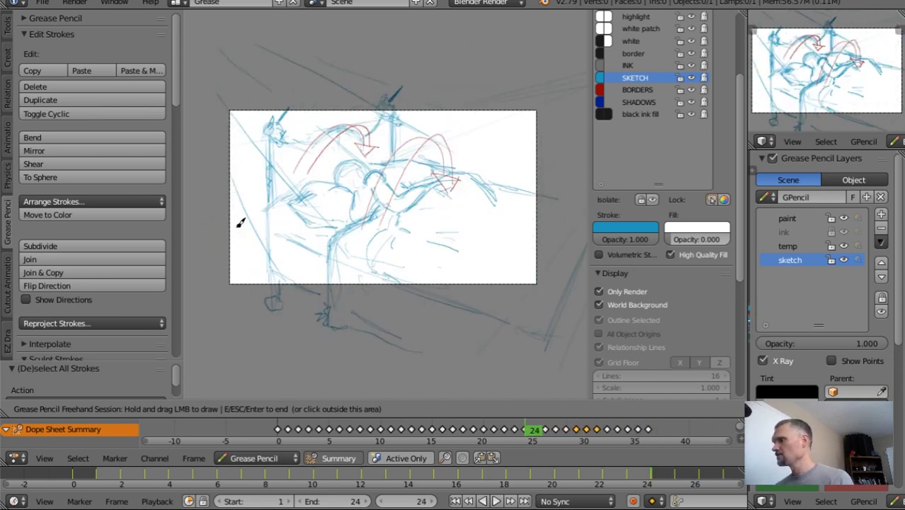
{"action": "key", "text": "Right"}
{"action": "key", "text": "Right"}
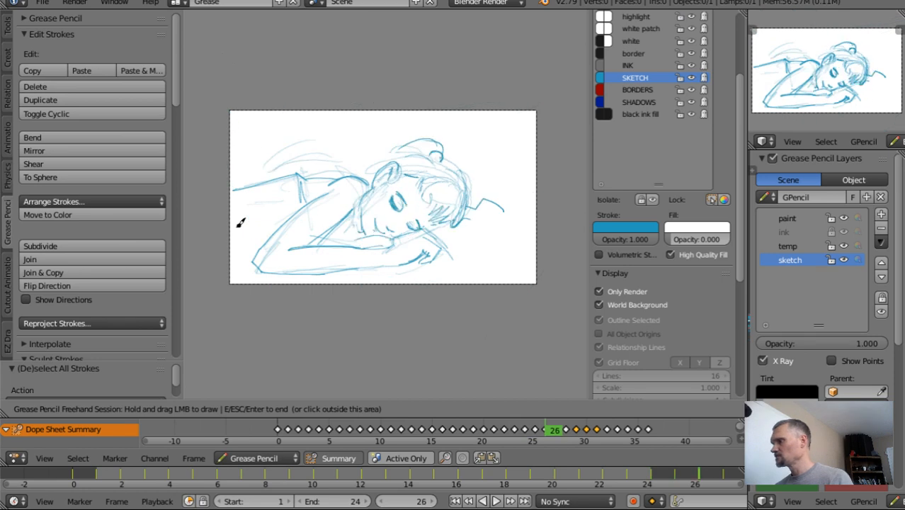
{"action": "key", "text": "Left"}
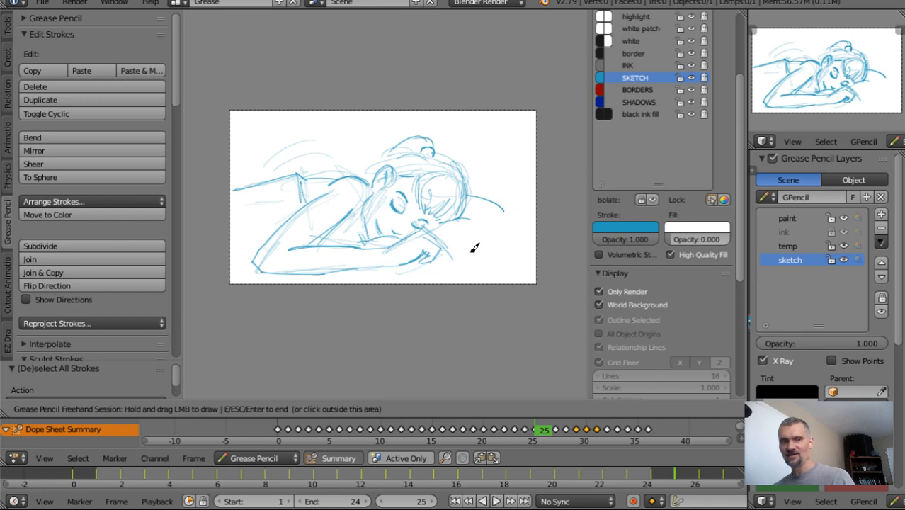
Select all strokes of the sleeping figure on frame 25, and add a blank keyframe at frame 37.
{"action": "key", "text": "Escape"}
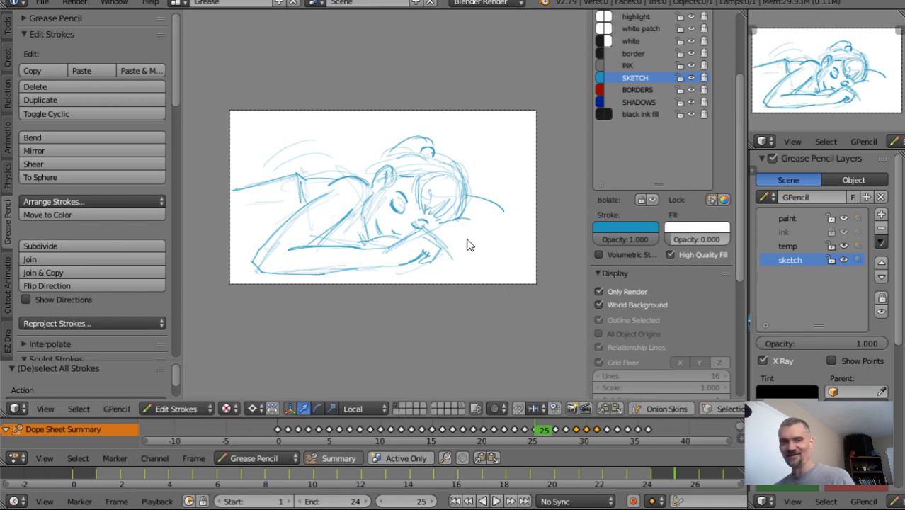
{"action": "key", "text": "a"}
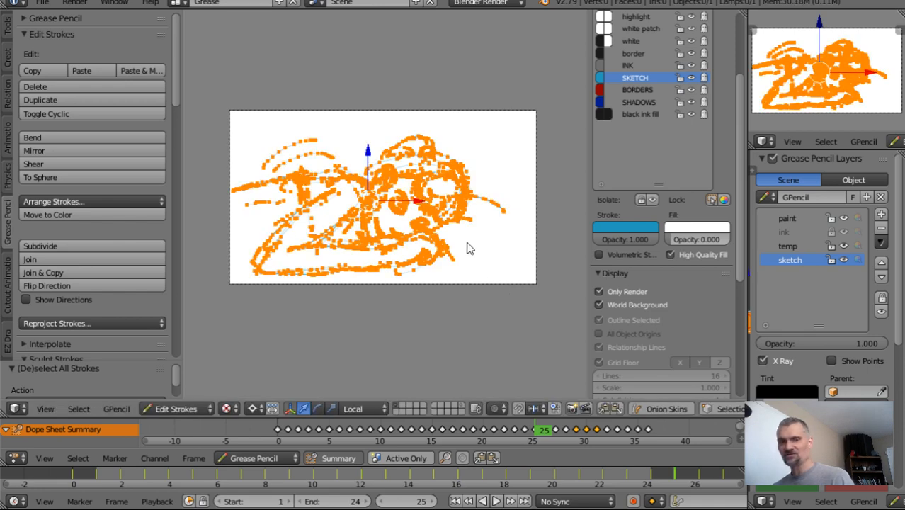
{"action": "key", "text": "Right"}
{"action": "key", "text": "Right"}
{"action": "key", "text": "Right"}
{"action": "key", "text": "Right"}
{"action": "key", "text": "Right"}
{"action": "key", "text": "Right"}
{"action": "key", "text": "Right"}
{"action": "key", "text": "Right"}
{"action": "key", "text": "Right"}
{"action": "key", "text": "Right"}
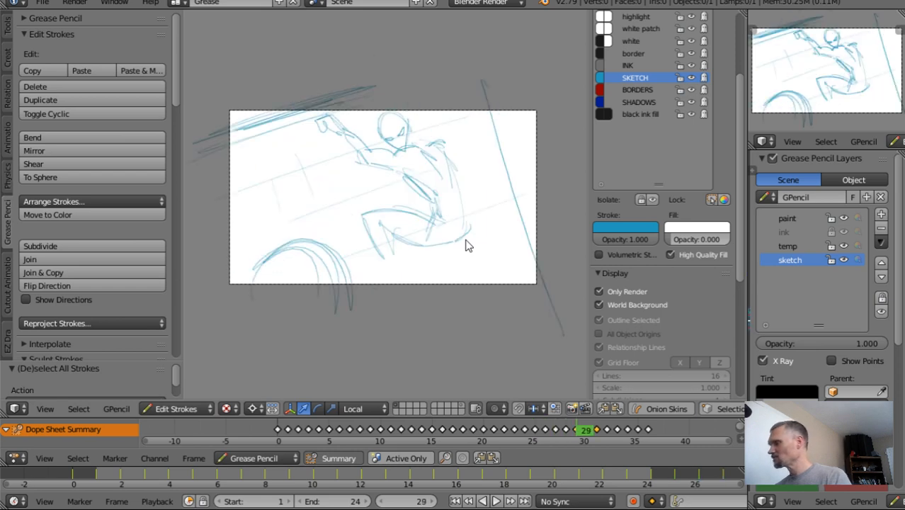
{"action": "key", "text": "Right"}
{"action": "key", "text": "Right"}
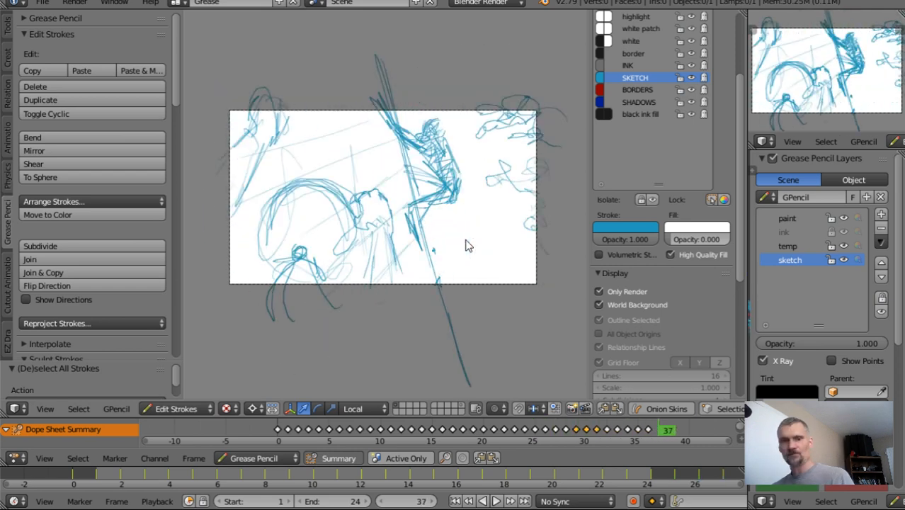
{"action": "key", "text": "d"}
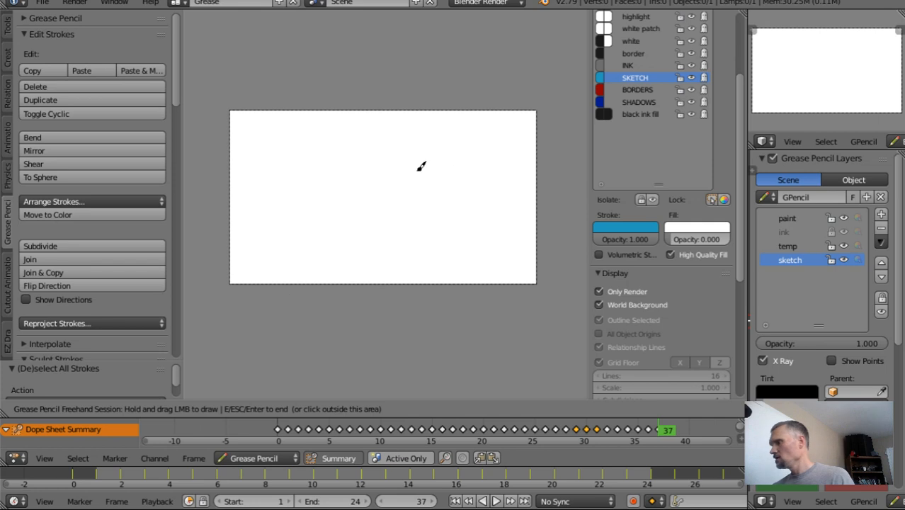
{"action": "key", "text": "Escape"}
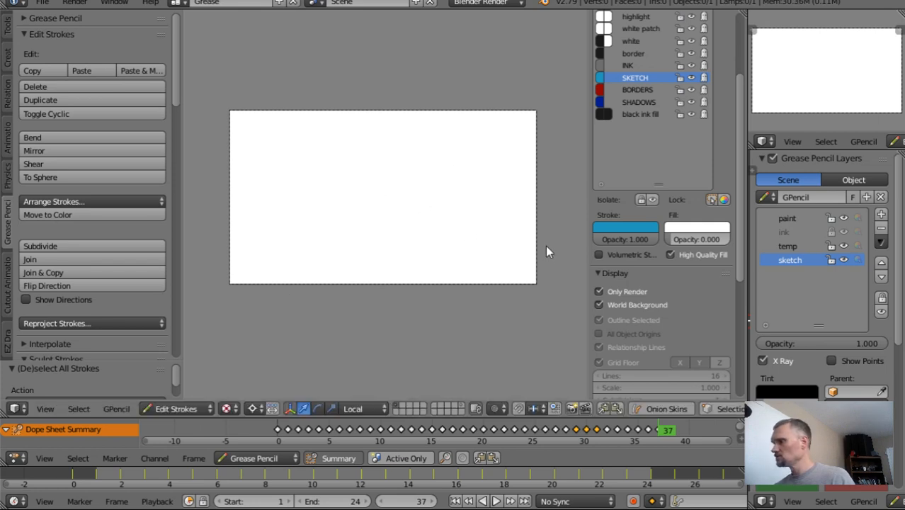
Copy the selected sleeping figure from frame 25, paste it onto blank frame 37, and deselect all strokes.
{"action": "left_click", "coordinate": [674, 433]}
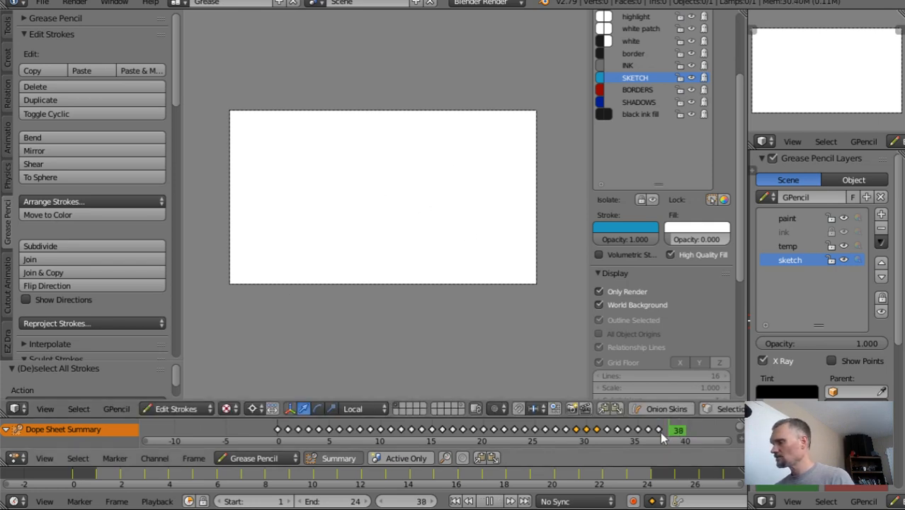
{"action": "left_click_drag", "start_coordinate": [652, 432], "coordinate": [544, 429]}
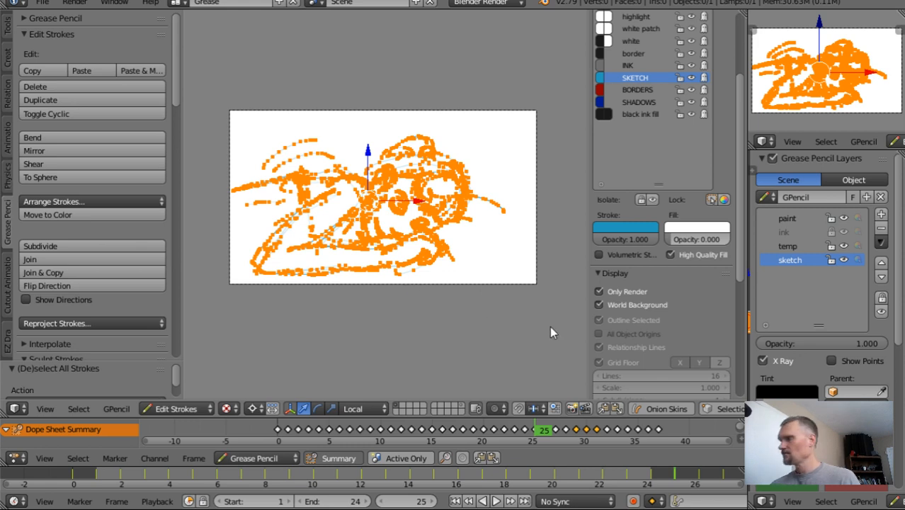
{"action": "key", "text": "Right"}
{"action": "key", "text": "Right"}
{"action": "key", "text": "Right"}
{"action": "key", "text": "Right"}
{"action": "key", "text": "Right"}
{"action": "key", "text": "Right"}
{"action": "key", "text": "Right"}
{"action": "key", "text": "Right"}
{"action": "key", "text": "Right"}
{"action": "key", "text": "Right"}
{"action": "key", "text": "Right"}
{"action": "key", "text": "Right"}
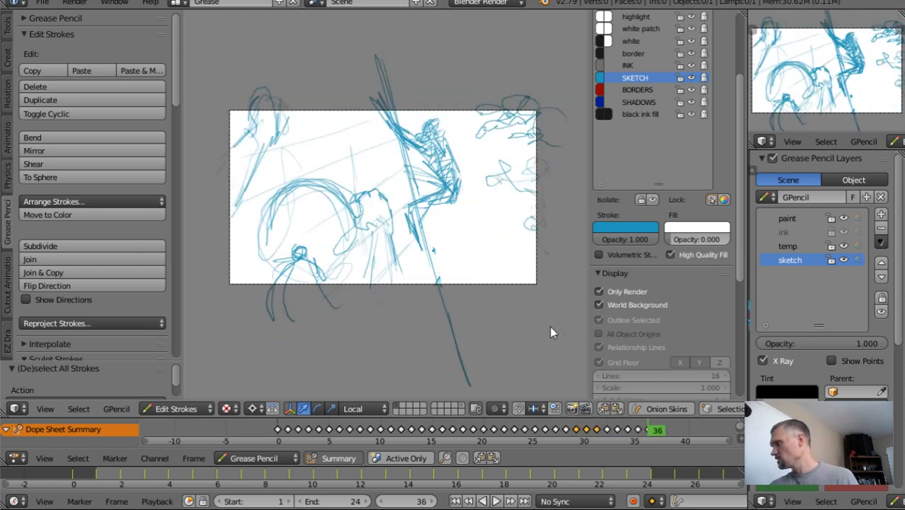
{"action": "key", "text": "Right"}
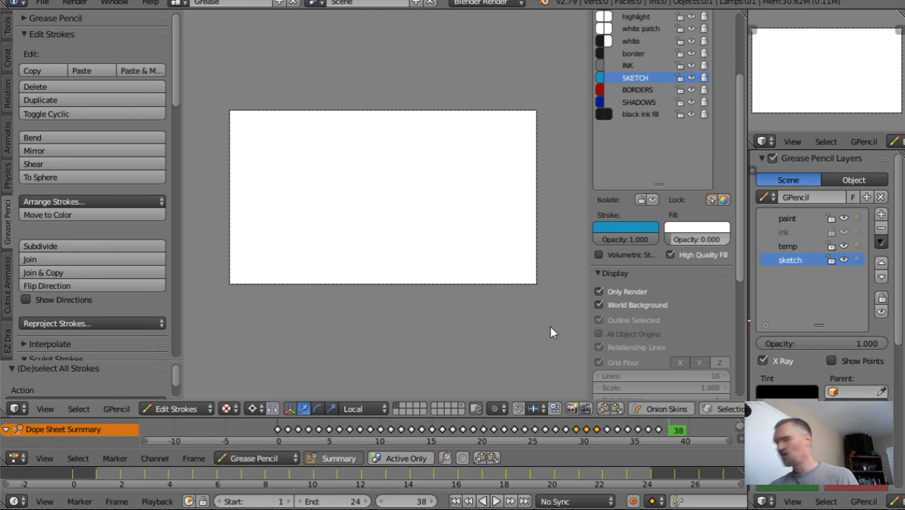
{"action": "key", "text": "Left"}
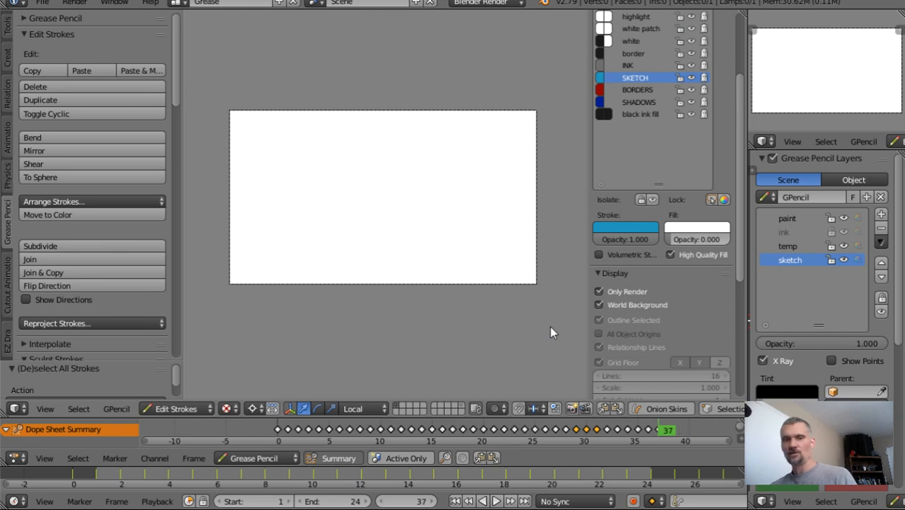
{"action": "key", "text": "ctrl+v"}
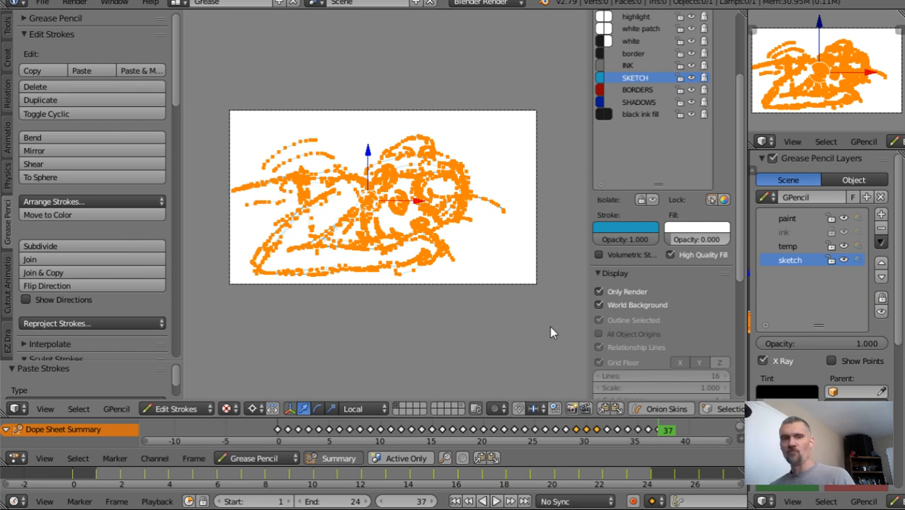
{"action": "key", "text": "a"}
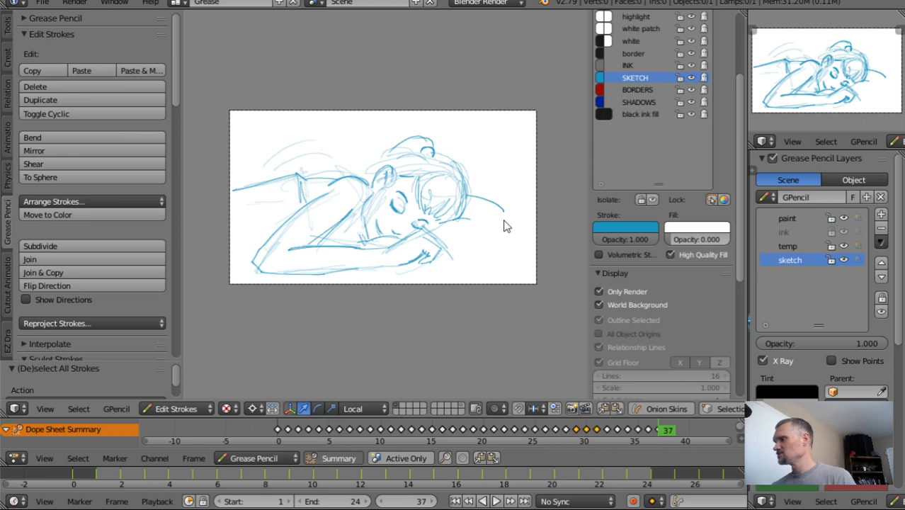
Select all strokes on frame 37 and carry the drawing over to a new keyframe on frame 38.
{"action": "scroll", "coordinate": [445, 179], "scroll_direction": "up", "scroll_amount": 1}
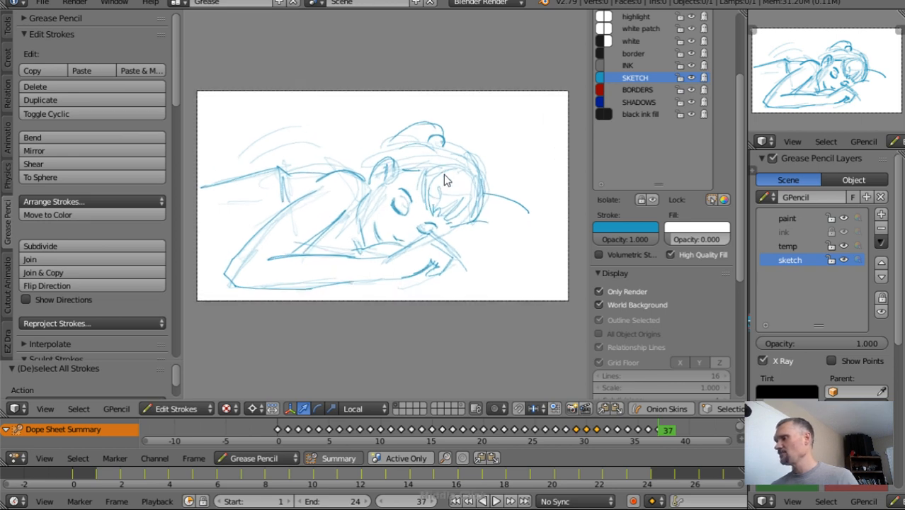
{"action": "scroll", "coordinate": [445, 179], "scroll_direction": "up", "scroll_amount": 1}
{"action": "scroll", "coordinate": [456, 206], "scroll_direction": "down", "scroll_amount": 2}
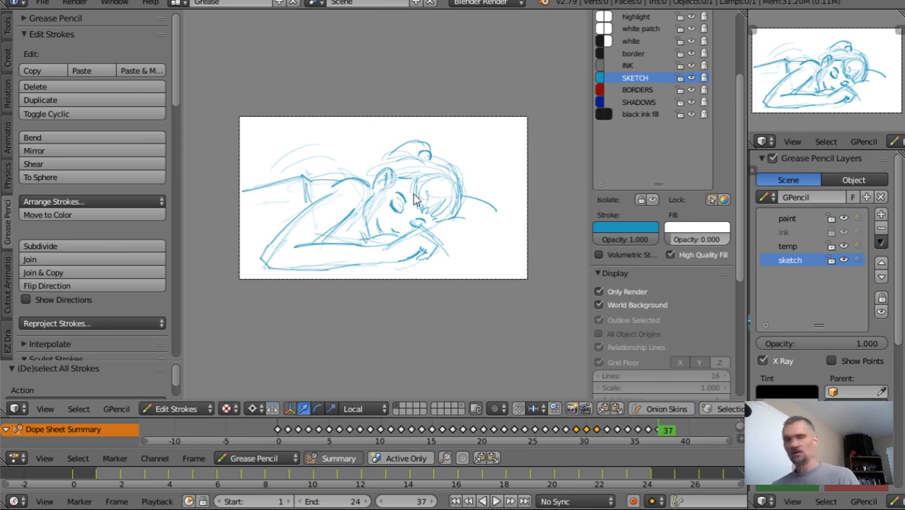
{"action": "key", "text": "a"}
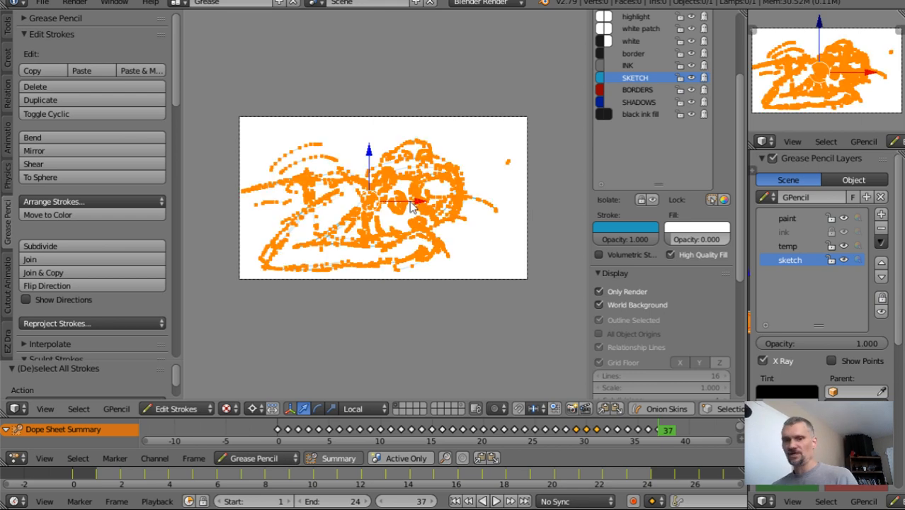
{"action": "key", "text": "Right"}
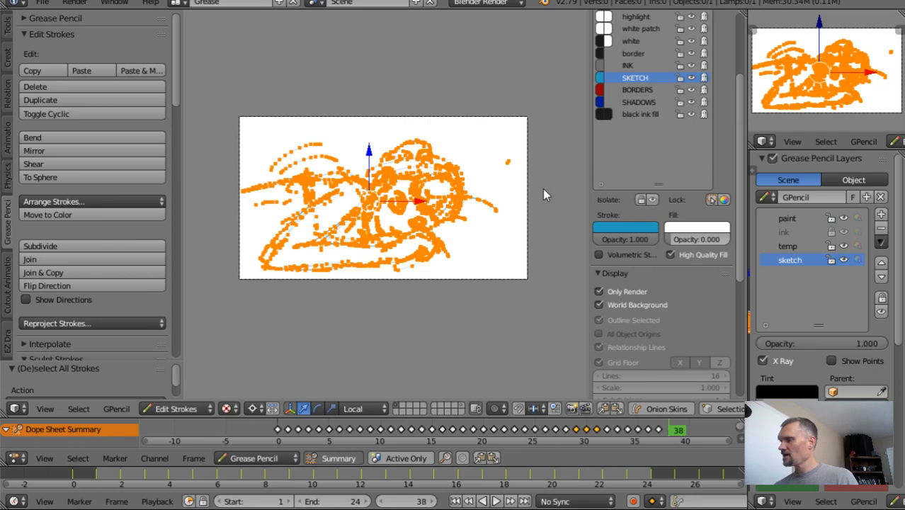
{"action": "key", "text": "g"}
{"action": "right_click", "coordinate": [434, 214]}
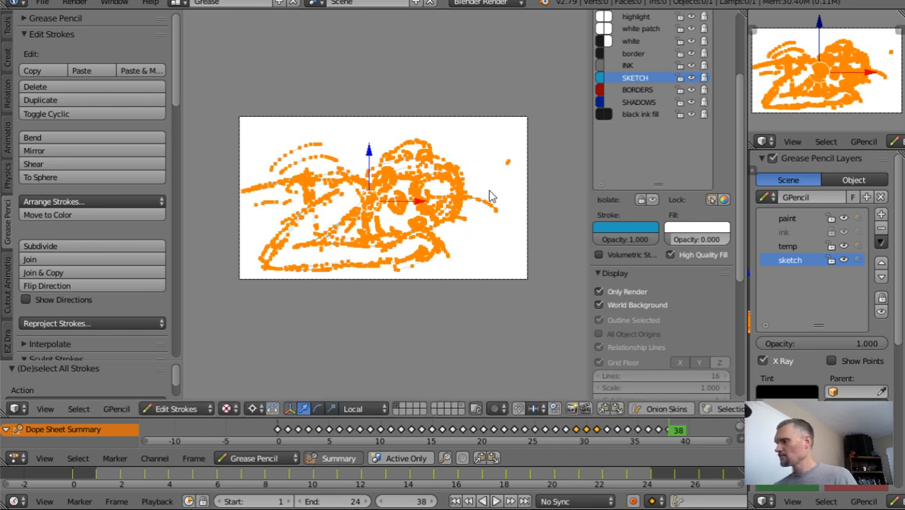
Scale the whole drawing on frame 38 up by a factor of about 1.08, deselect it, and compare it with frame 37.
{"action": "scroll", "coordinate": [489, 197], "scroll_direction": "up", "scroll_amount": 2}
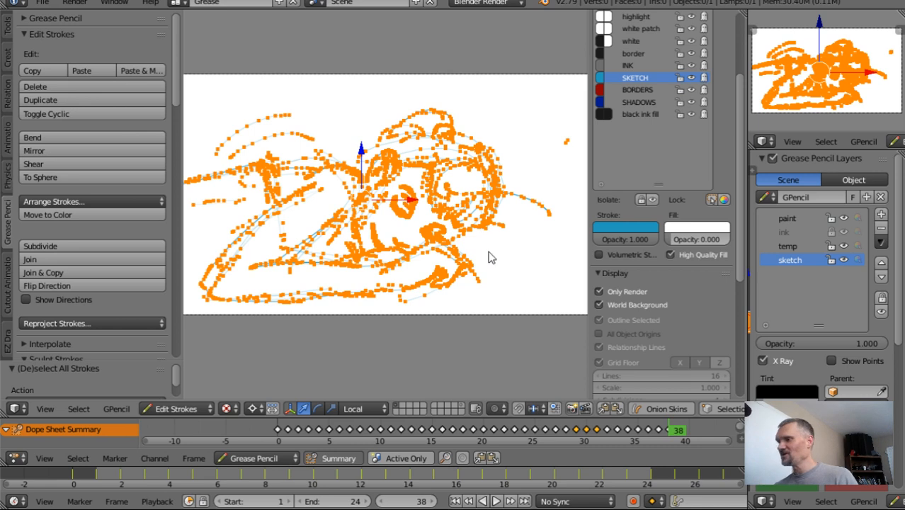
{"action": "key", "text": "s"}
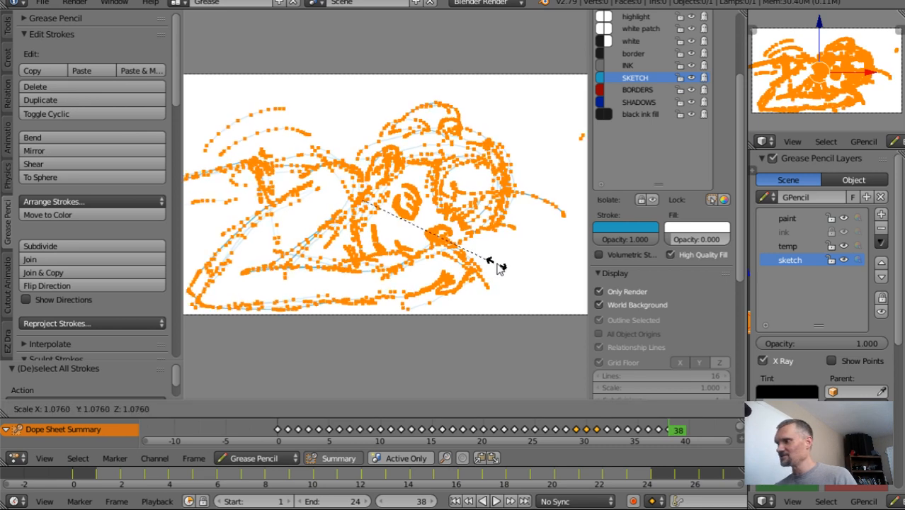
{"action": "left_click", "coordinate": [503, 266]}
{"action": "key", "text": "a"}
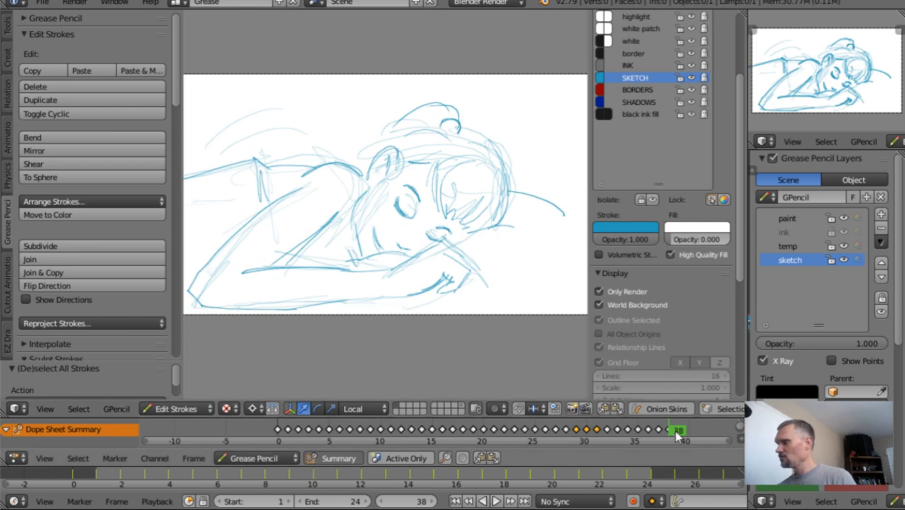
{"action": "mouse_move", "coordinate": [691, 432]}
{"action": "left_mouse_down"}
{"action": "mouse_move", "coordinate": [657, 437]}
{"action": "mouse_move", "coordinate": [687, 434]}
{"action": "mouse_move", "coordinate": [666, 437]}
{"action": "left_mouse_up"}
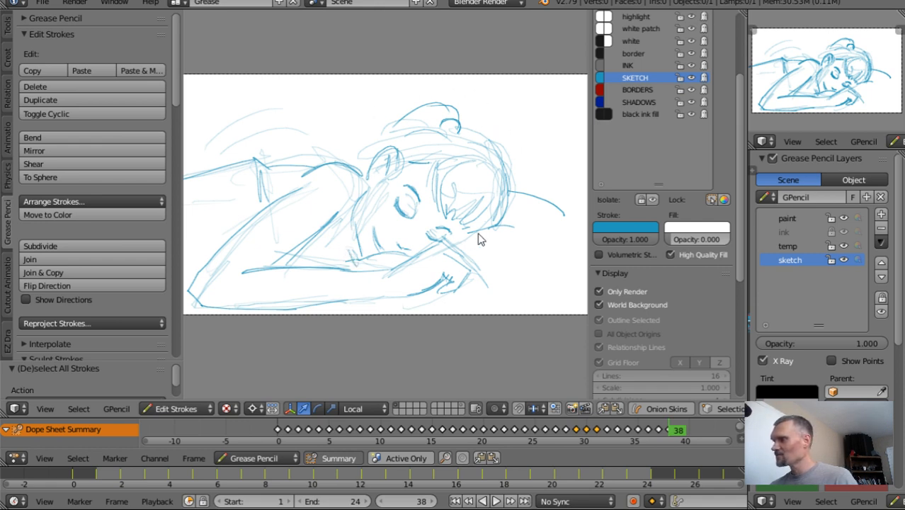
Select the head on frame 38, rotate it slightly clockwise around a pivot on the cheek, and shift it slightly upward.
{"action": "mouse_move", "coordinate": [478, 233]}
{"action": "left_mouse_down", "text": "ctrl"}
{"action": "mouse_move", "coordinate": [482, 116]}
{"action": "mouse_move", "coordinate": [452, 93]}
{"action": "left_mouse_up", "text": "ctrl"}
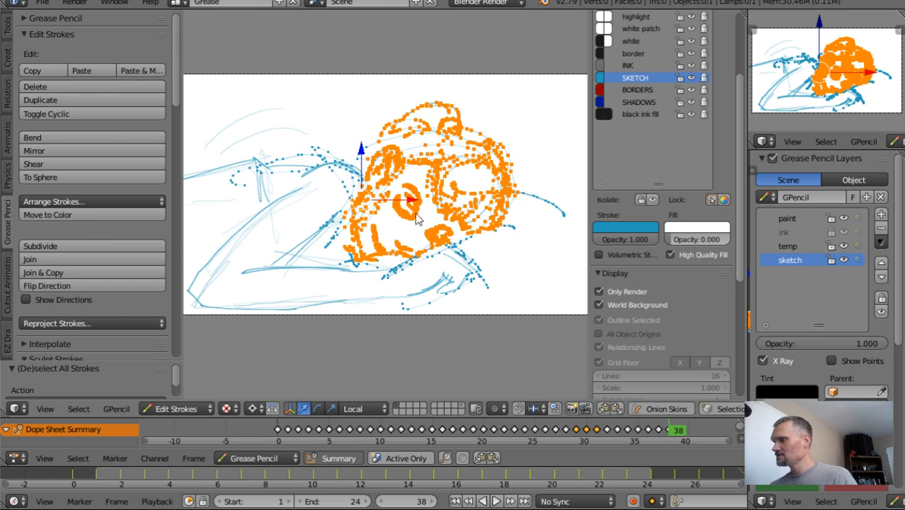
{"action": "left_click", "coordinate": [383, 217]}
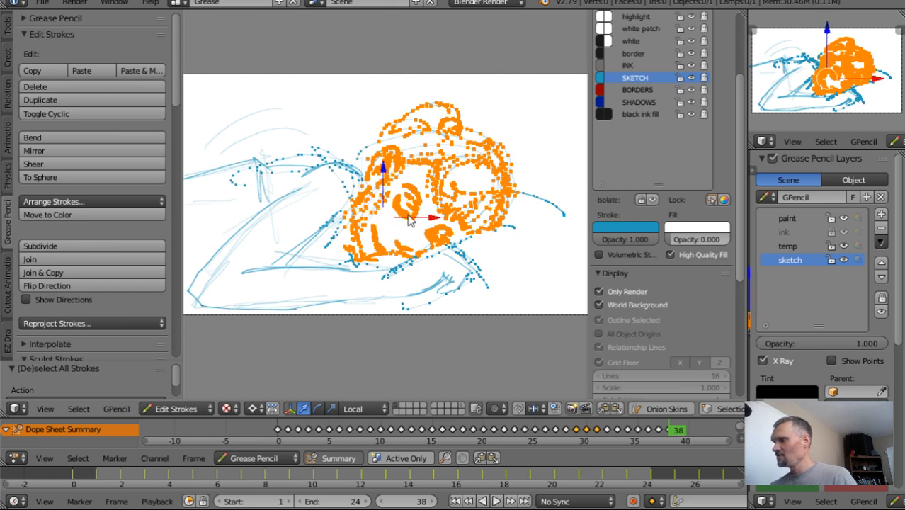
{"action": "key", "text": "r"}
{"action": "left_click", "coordinate": [511, 255]}
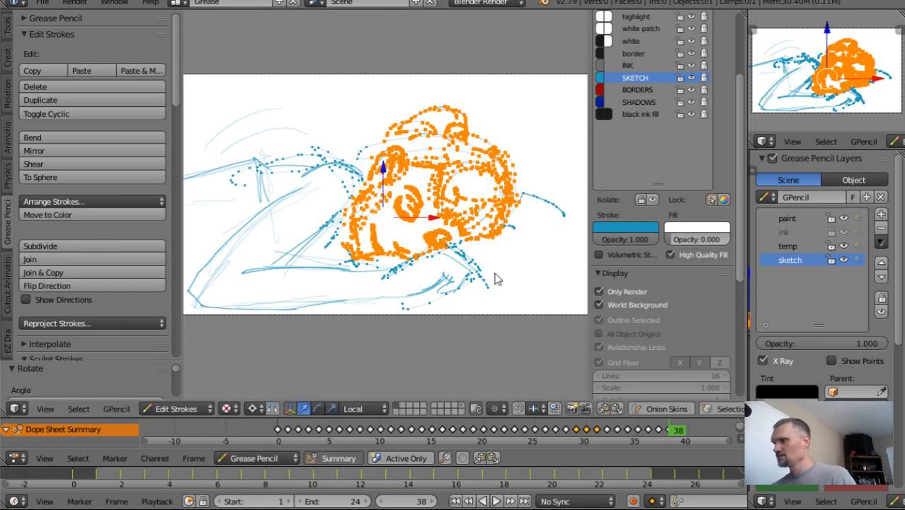
{"action": "key", "text": "g"}
{"action": "left_click", "coordinate": [496, 281]}
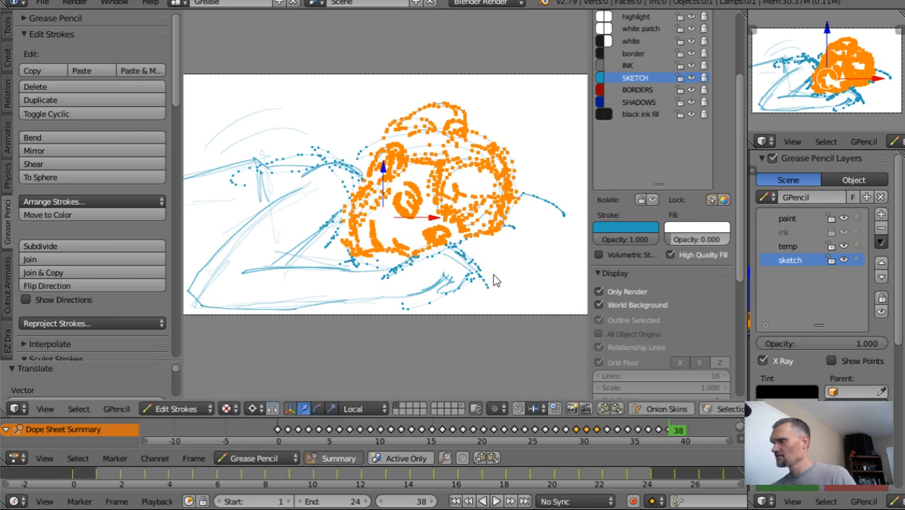
{"action": "key", "text": "a"}
Examine the sleeping face on frame 38 up close and compare it with frame 37.
{"action": "scroll", "coordinate": [453, 239], "scroll_direction": "up", "scroll_amount": 1}
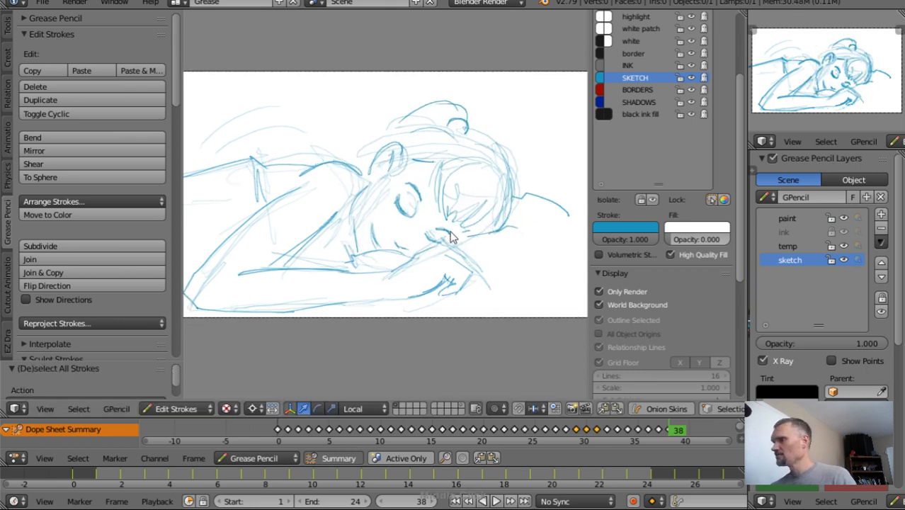
{"action": "scroll", "coordinate": [453, 238], "scroll_direction": "up", "scroll_amount": 2}
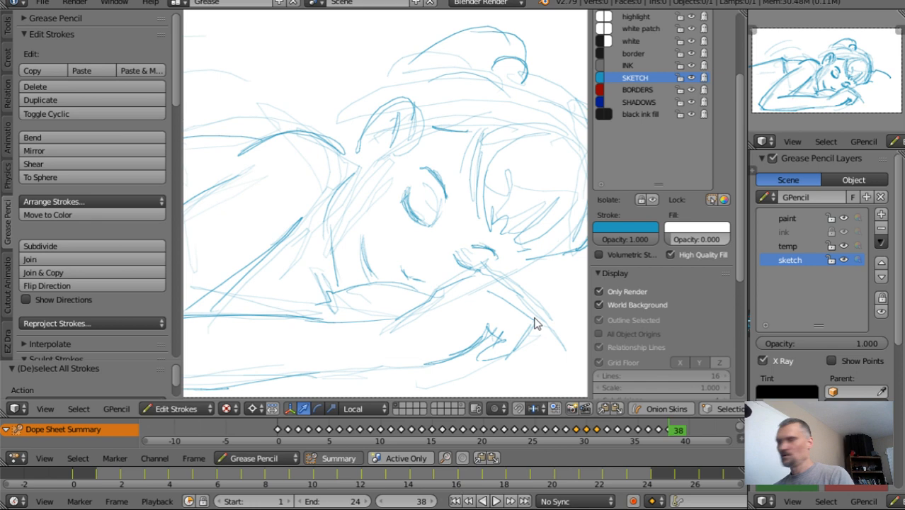
{"action": "key", "text": "Left"}
{"action": "scroll", "coordinate": [536, 324], "scroll_direction": "down", "scroll_amount": 3}
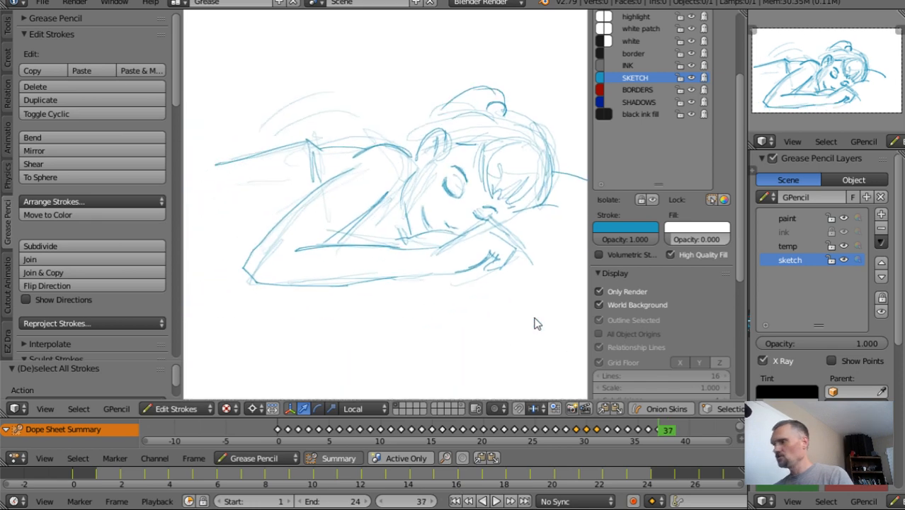
Examine the sleeping face up close on frame 37 and compare the drawings across frames 36 to 39.
{"action": "scroll", "coordinate": [470, 244], "scroll_direction": "up", "scroll_amount": 5}
{"action": "scroll", "coordinate": [479, 247], "scroll_direction": "down", "scroll_amount": 9}
{"action": "scroll", "coordinate": [479, 248], "scroll_direction": "up", "scroll_amount": 8}
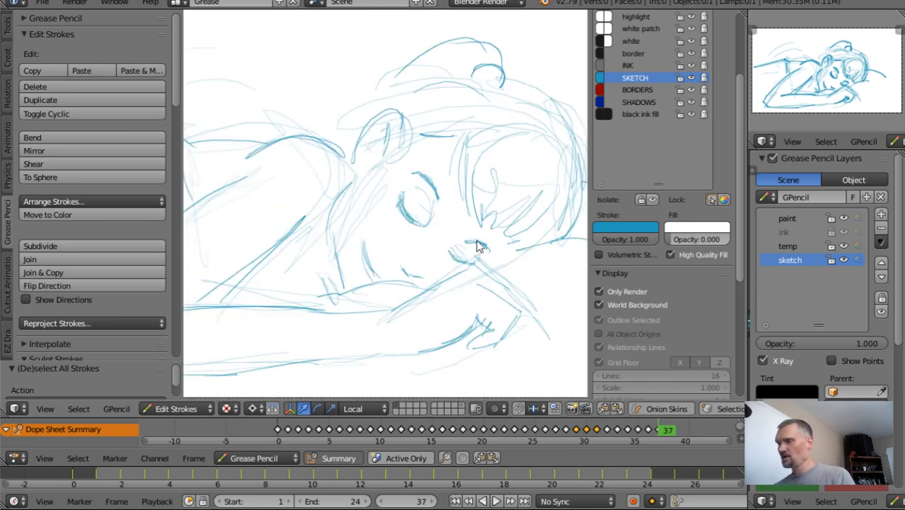
{"action": "scroll", "coordinate": [460, 241], "scroll_direction": "down", "scroll_amount": 3}
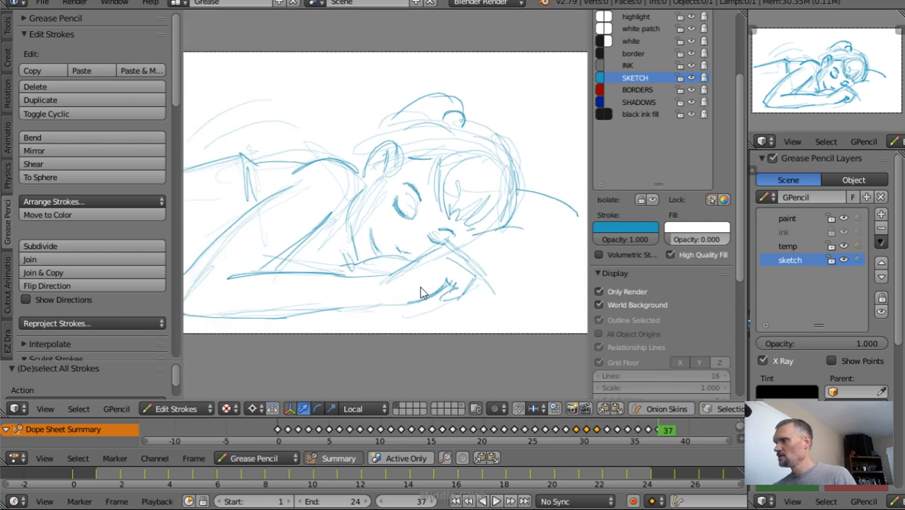
{"action": "middle_click_drag", "start_coordinate": [420, 287], "coordinate": [419, 285], "text": "ctrl"}
{"action": "key", "text": "Left"}
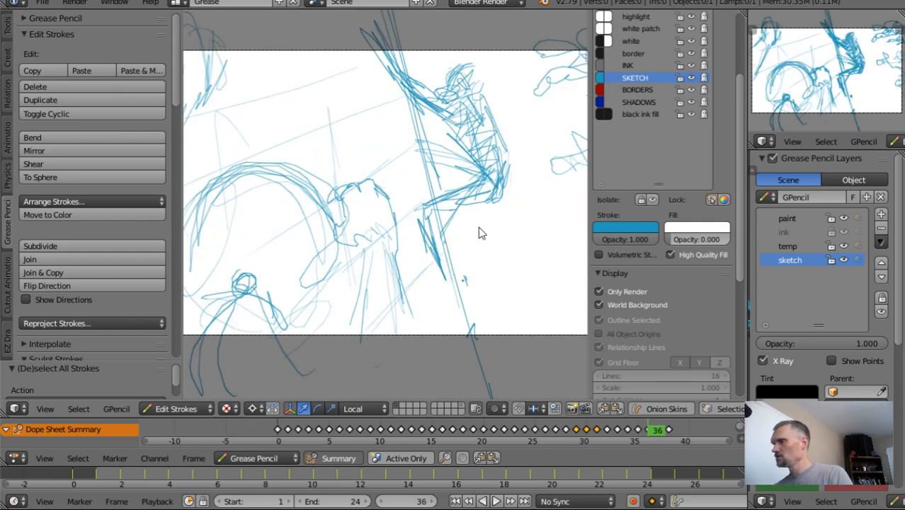
{"action": "scroll", "coordinate": [465, 252], "scroll_direction": "down", "scroll_amount": 2}
{"action": "scroll", "coordinate": [451, 267], "scroll_direction": "up", "scroll_amount": 1}
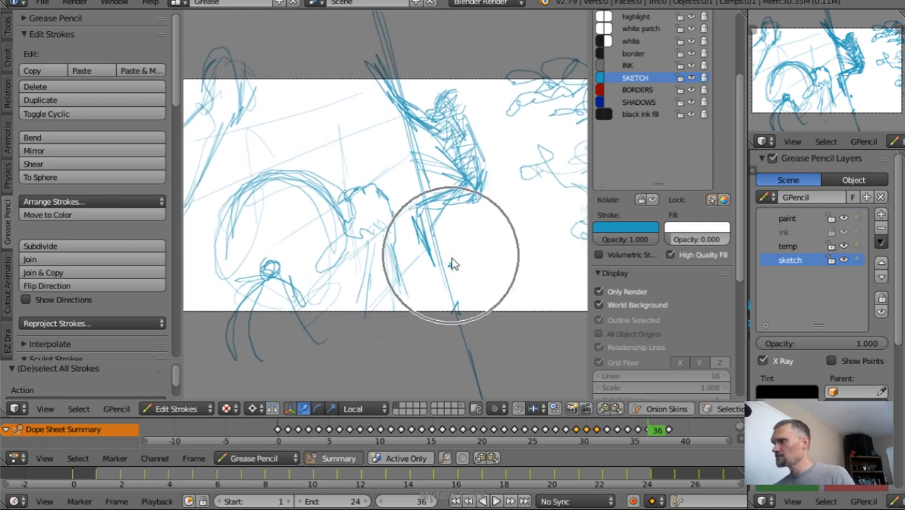
{"action": "key", "text": "Right"}
{"action": "key", "text": "Right"}
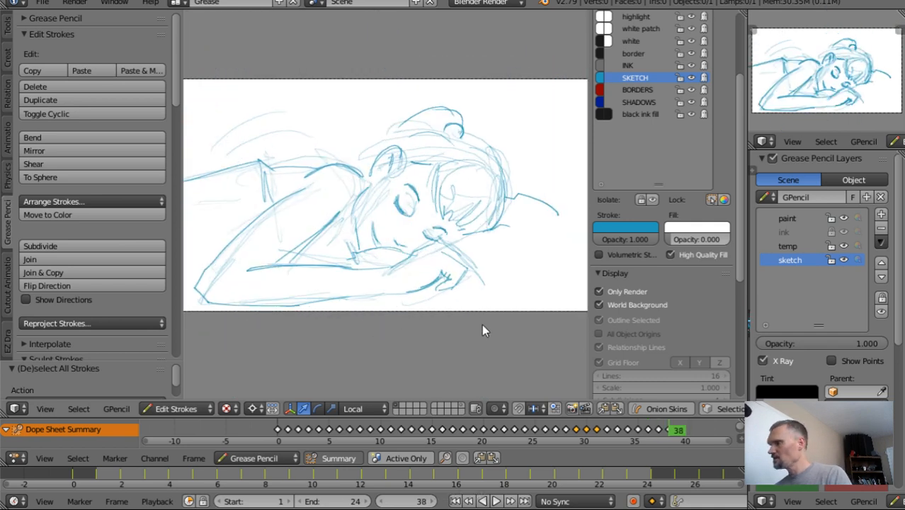
{"action": "key", "text": "Right"}
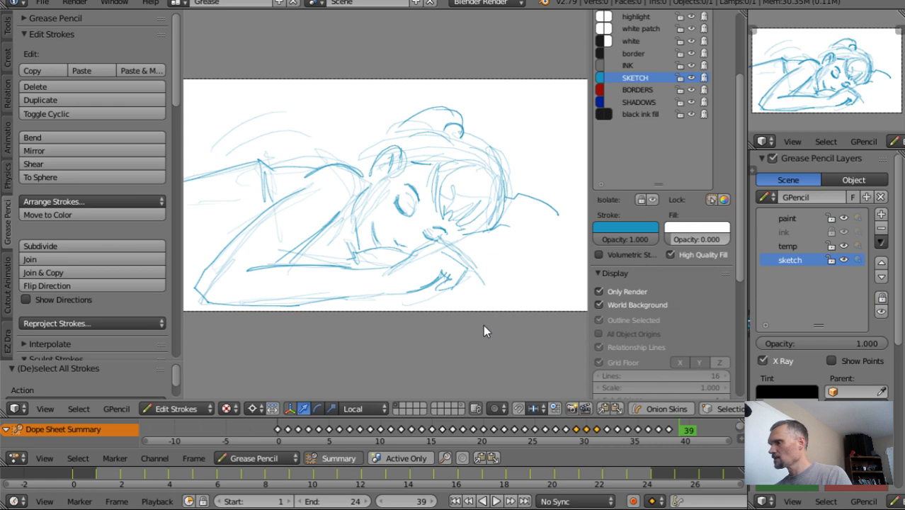
{"action": "key", "text": "Left"}
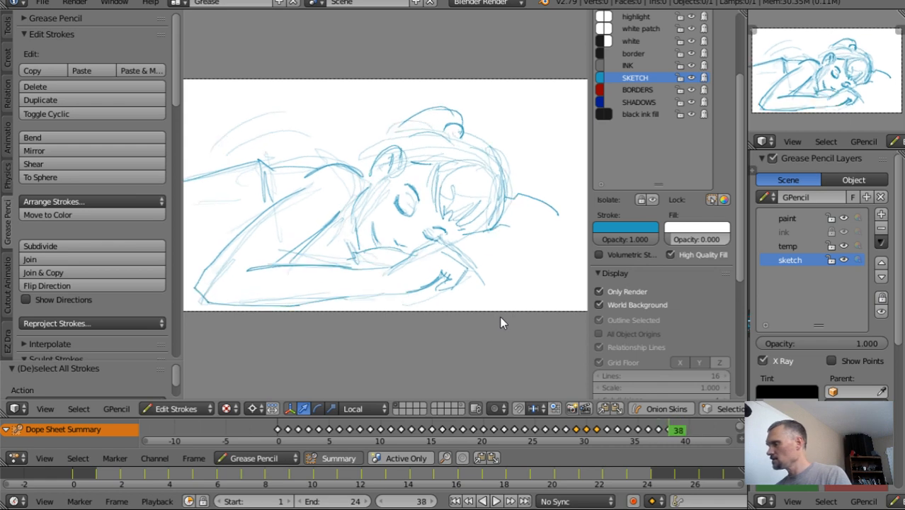
Erase the closed eye on frame 39, redraw it open with an iris, and compare it with frame 38.
{"action": "key", "text": "Right"}
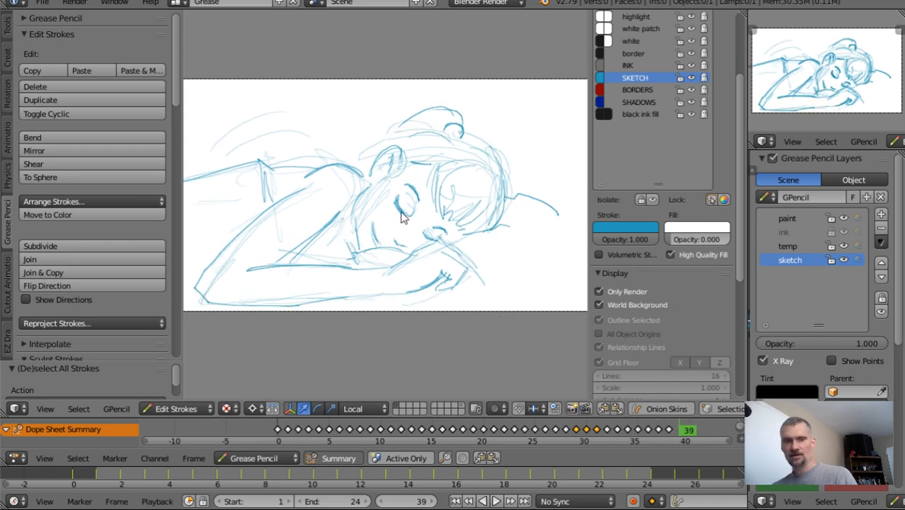
{"action": "key", "text": "d"}
{"action": "key", "text": "ctrl+z"}
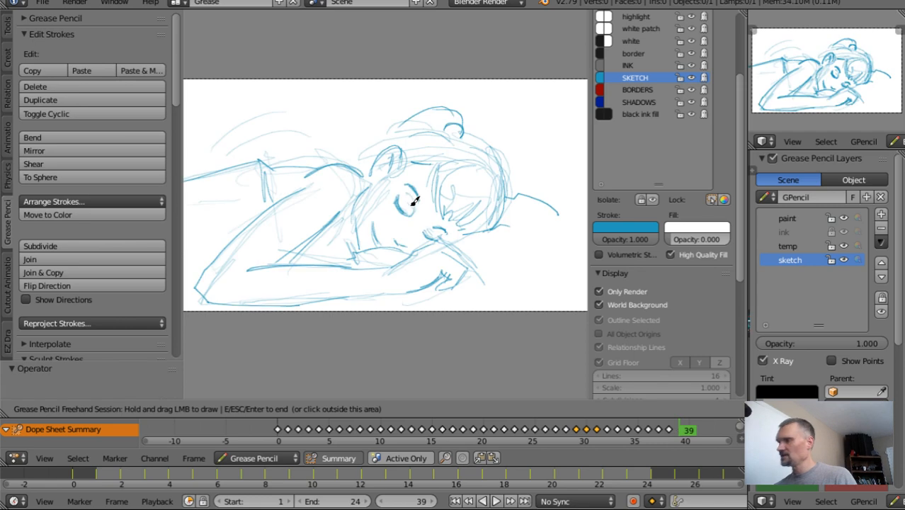
{"action": "right_click_drag", "start_coordinate": [395, 207], "coordinate": [398, 210]}
{"action": "scroll", "coordinate": [428, 222], "scroll_direction": "up", "scroll_amount": 6}
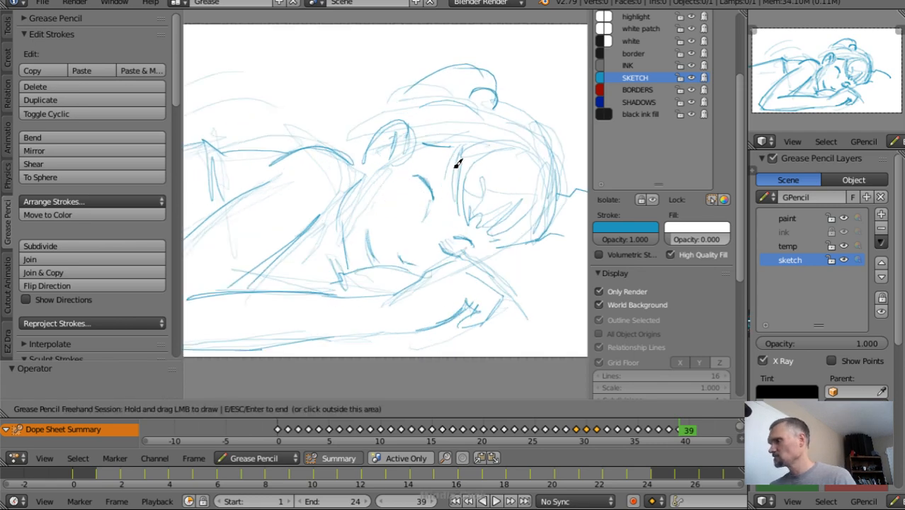
{"action": "mouse_move", "coordinate": [433, 186]}
{"action": "left_mouse_down"}
{"action": "mouse_move", "coordinate": [444, 218]}
{"action": "mouse_move", "coordinate": [439, 188]}
{"action": "left_mouse_up"}
{"action": "mouse_move", "coordinate": [442, 224]}
{"action": "left_mouse_down"}
{"action": "mouse_move", "coordinate": [441, 187]}
{"action": "mouse_move", "coordinate": [420, 168]}
{"action": "mouse_move", "coordinate": [444, 206]}
{"action": "mouse_move", "coordinate": [425, 192]}
{"action": "mouse_move", "coordinate": [438, 227]}
{"action": "mouse_move", "coordinate": [441, 198]}
{"action": "mouse_move", "coordinate": [439, 210]}
{"action": "mouse_move", "coordinate": [449, 201]}
{"action": "left_mouse_up"}
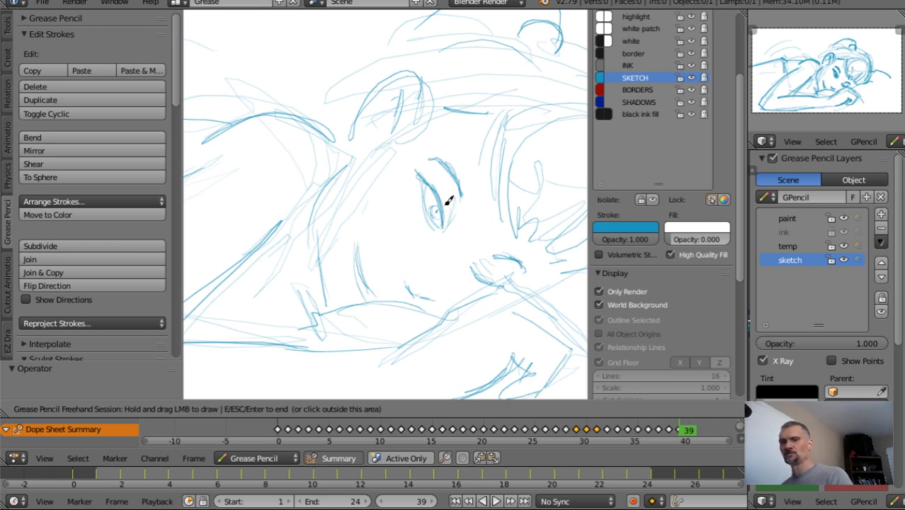
{"action": "key", "text": "Left"}
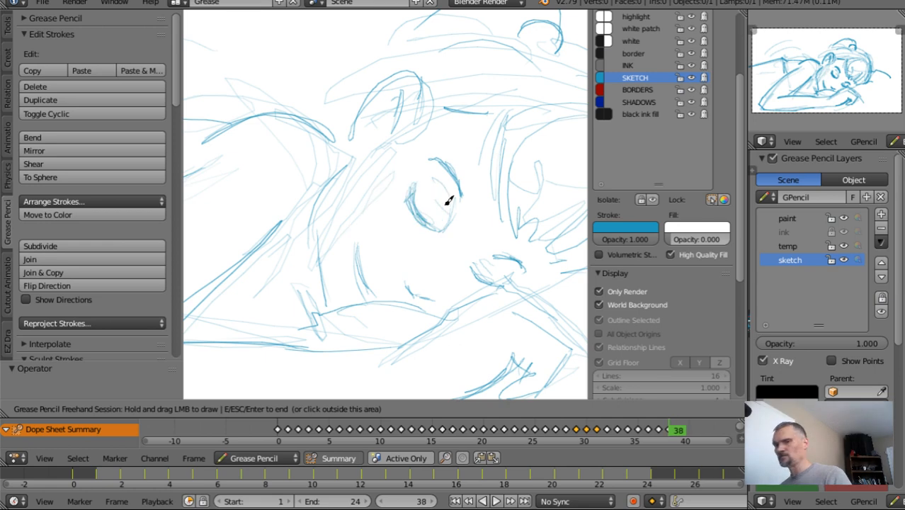
{"action": "key", "text": "Right"}
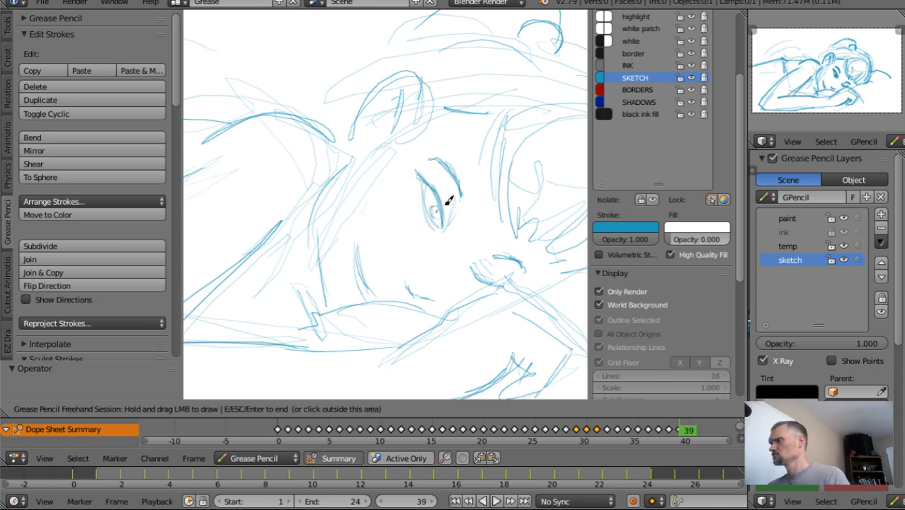
Erase the eyebrow on frame 39, redraw it straighter beside the open eye, and compare it with the preceding frames.
{"action": "right_click_drag", "start_coordinate": [448, 146], "coordinate": [456, 186]}
{"action": "mouse_move", "coordinate": [457, 176]}
{"action": "left_mouse_down"}
{"action": "mouse_move", "coordinate": [455, 212]}
{"action": "mouse_move", "coordinate": [454, 171]}
{"action": "mouse_move", "coordinate": [461, 200]}
{"action": "left_mouse_up"}
{"action": "key", "text": "Left"}
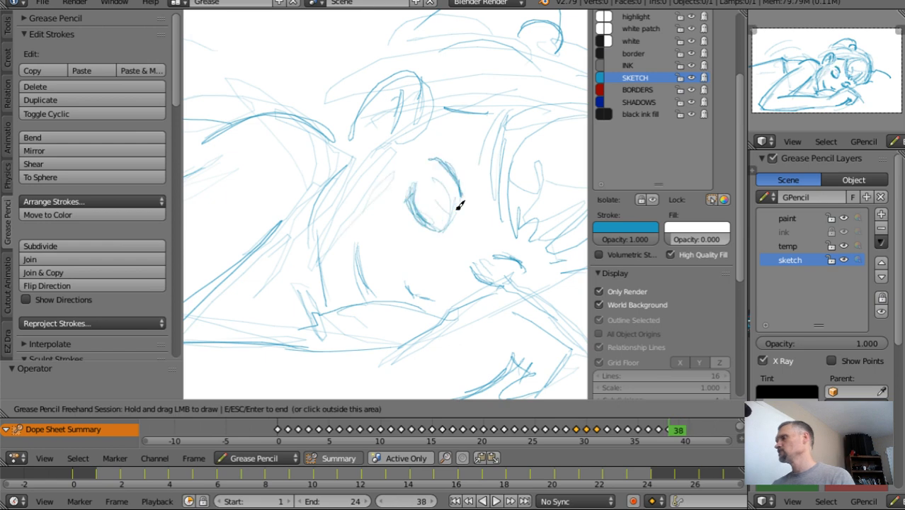
{"action": "key", "text": "Left"}
{"action": "key", "text": "Right"}
{"action": "key", "text": "Right"}
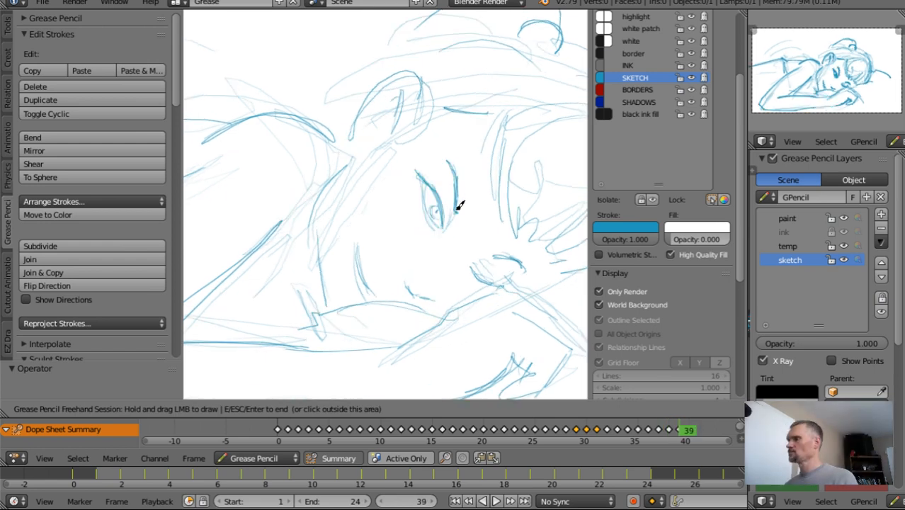
Erase the iris on frame 40 and redraw it with a pupil near the outer end of the open eye.
{"action": "key", "text": "Right"}
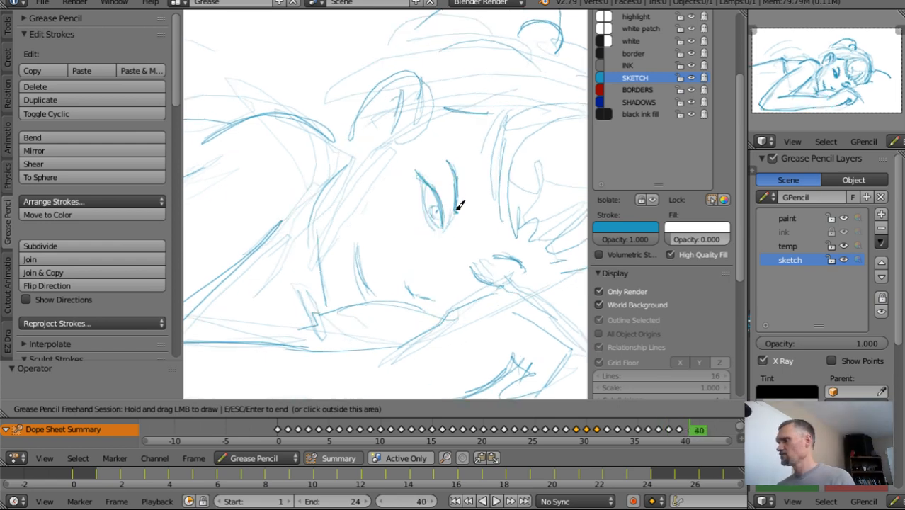
{"action": "right_click_drag", "start_coordinate": [417, 203], "coordinate": [420, 212]}
{"action": "left_click_drag", "start_coordinate": [424, 184], "coordinate": [439, 227]}
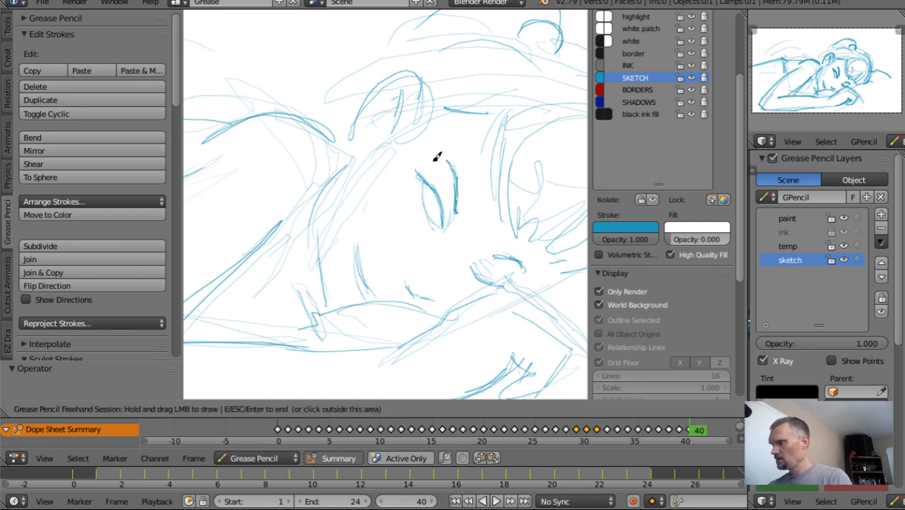
{"action": "left_click_drag", "start_coordinate": [427, 180], "coordinate": [426, 189]}
{"action": "left_click_drag", "start_coordinate": [432, 185], "coordinate": [424, 196]}
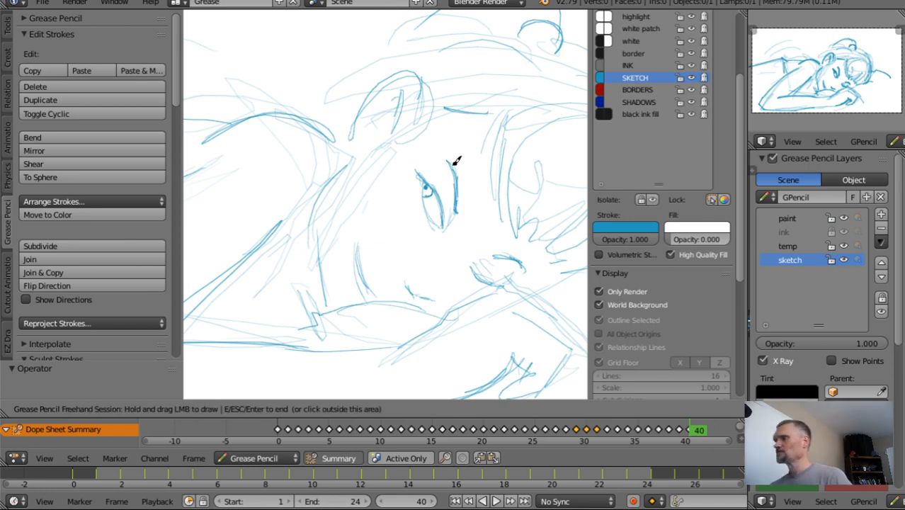
Step back and forth through frames 37 to 40 to check how the eye opens and the gaze shifts.
{"action": "scroll", "coordinate": [491, 260], "scroll_direction": "down", "scroll_amount": 3}
{"action": "scroll", "coordinate": [397, 330], "scroll_direction": "down", "scroll_amount": 2}
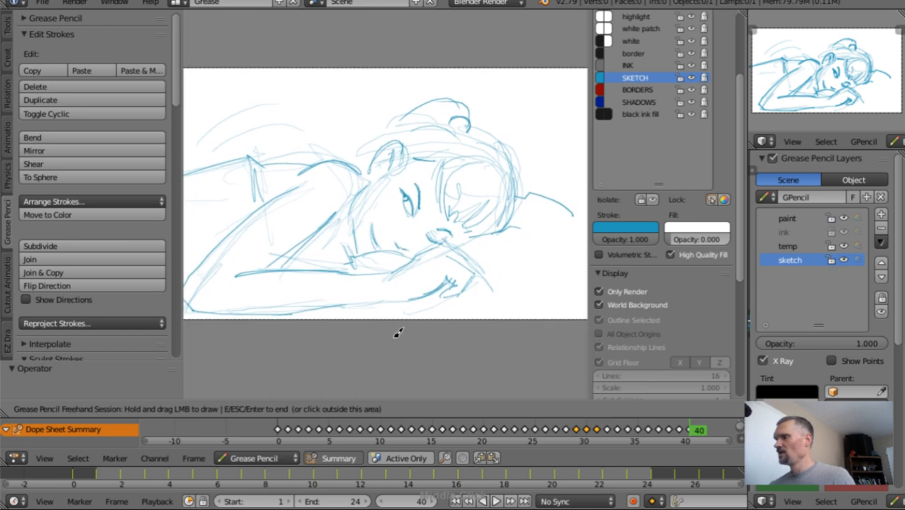
{"action": "key", "text": "Left"}
{"action": "key", "text": "Left"}
{"action": "key", "text": "Left"}
{"action": "key", "text": "Left"}
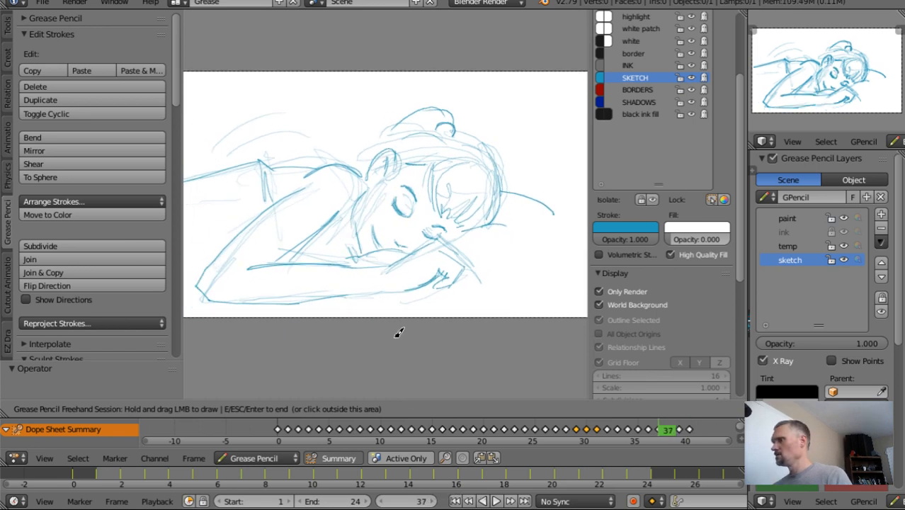
{"action": "key", "text": "Right"}
{"action": "key", "text": "Right"}
{"action": "key", "text": "Right"}
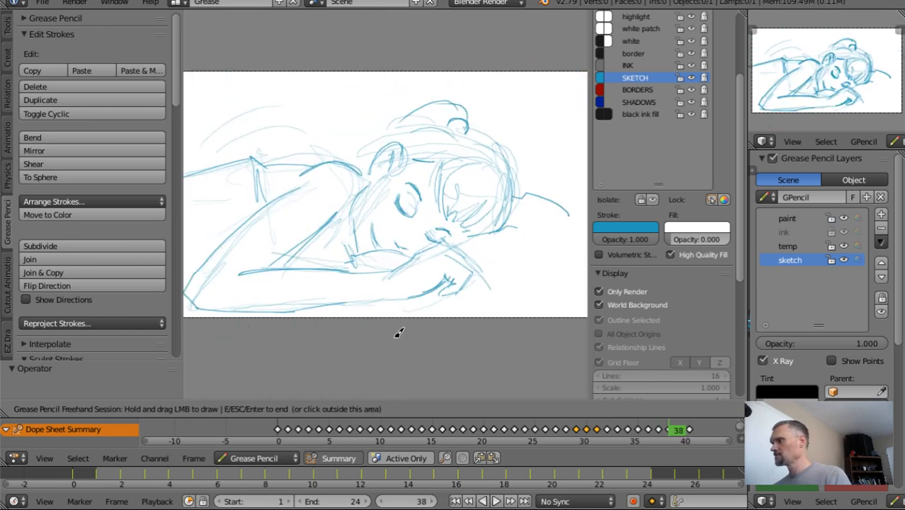
{"action": "key", "text": "Right"}
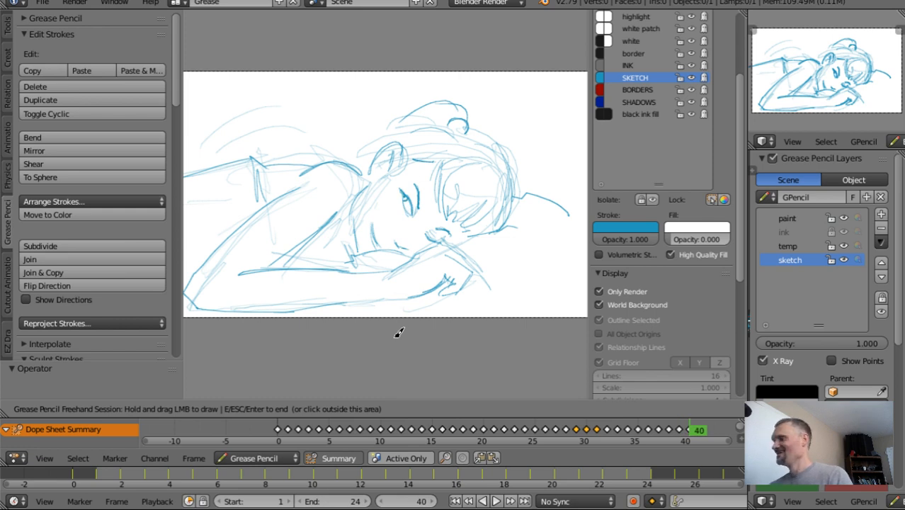
Erase the eyebrow on frame 40, redraw it heavier and closer to the eye, and advance to frame 41.
{"action": "right_click", "coordinate": [415, 182]}
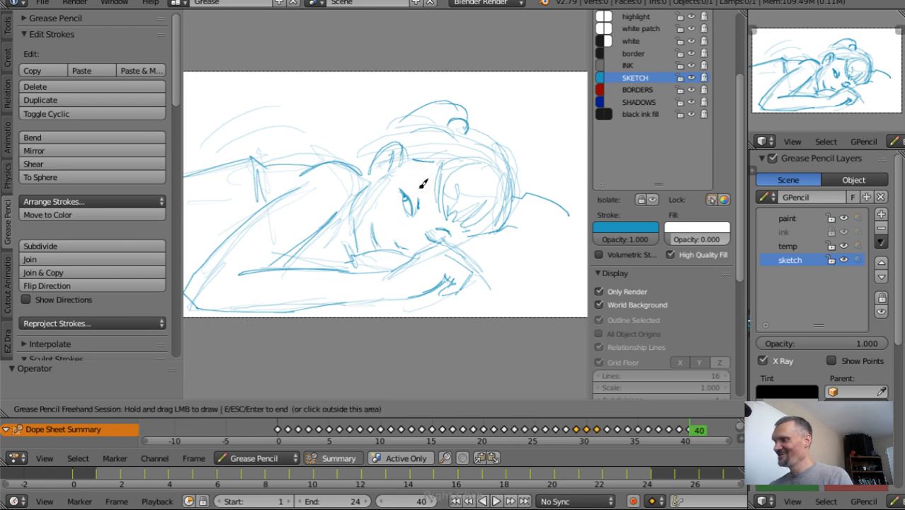
{"action": "mouse_move", "coordinate": [423, 184]}
{"action": "left_mouse_down"}
{"action": "mouse_move", "coordinate": [421, 211]}
{"action": "mouse_move", "coordinate": [415, 186]}
{"action": "mouse_move", "coordinate": [415, 198]}
{"action": "left_mouse_up"}
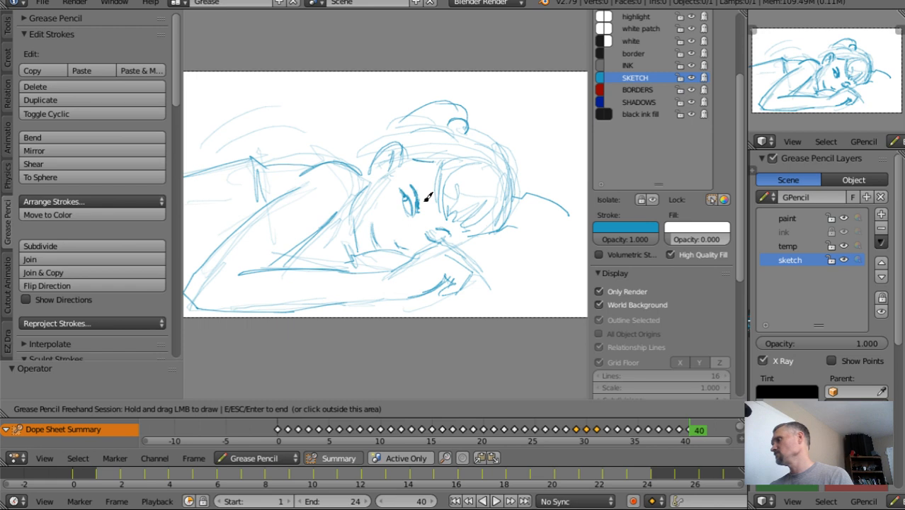
{"action": "left_click_drag", "start_coordinate": [435, 229], "coordinate": [445, 223]}
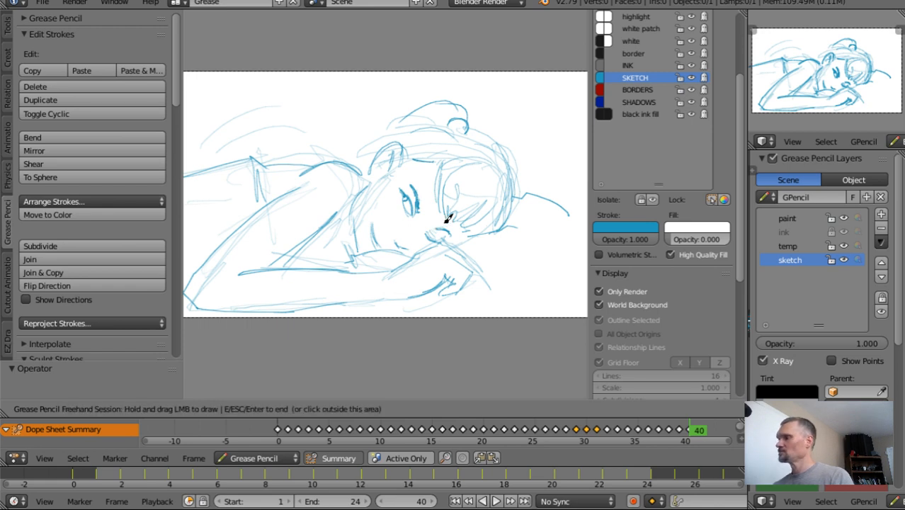
{"action": "key", "text": "Right"}
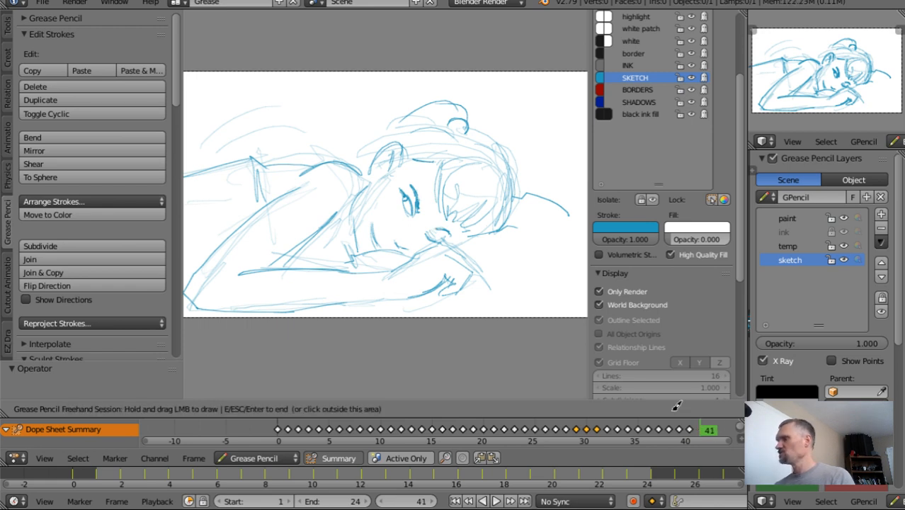
{"action": "scroll", "coordinate": [394, 256], "scroll_direction": "up", "scroll_amount": 2}
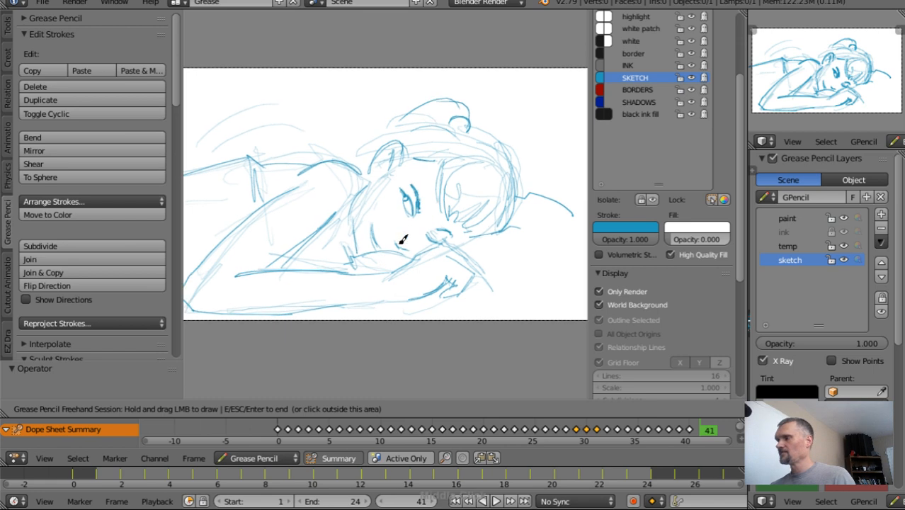
{"action": "scroll", "coordinate": [487, 197], "scroll_direction": "up", "scroll_amount": 1}
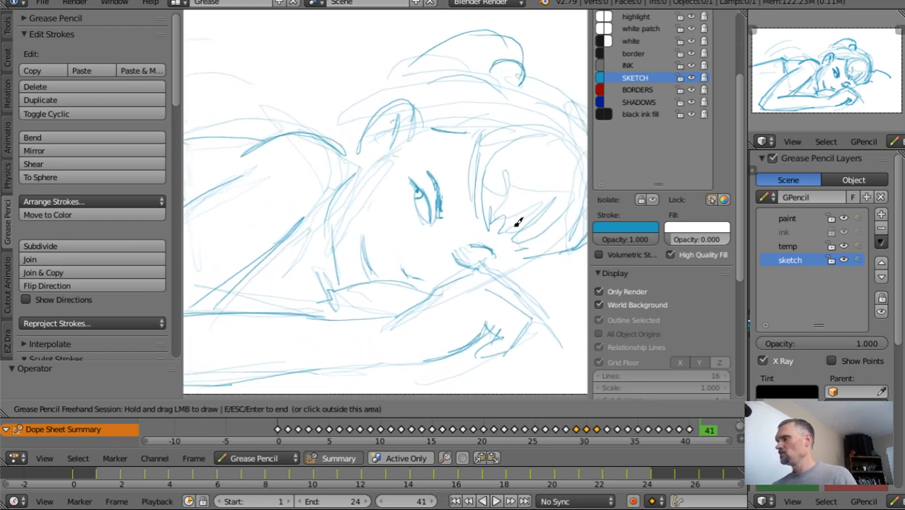
{"action": "key", "text": "Escape"}
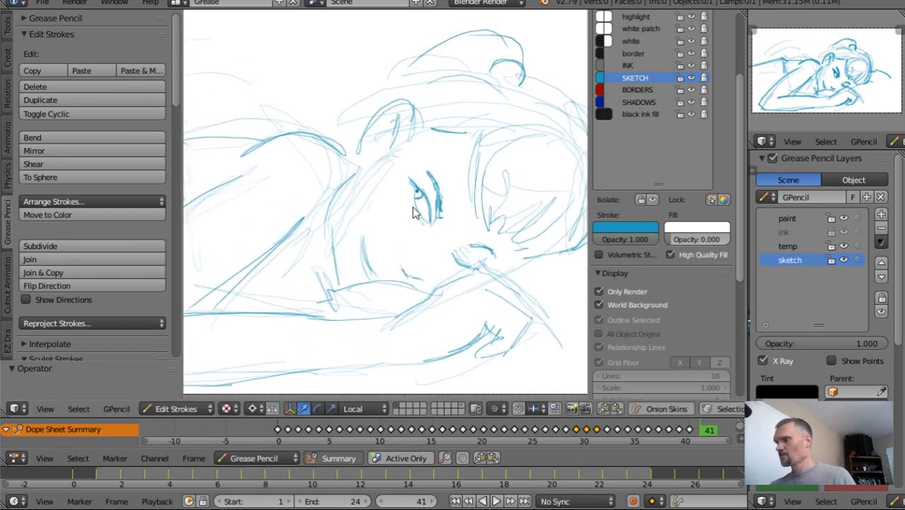
{"action": "right_click", "coordinate": [416, 205]}
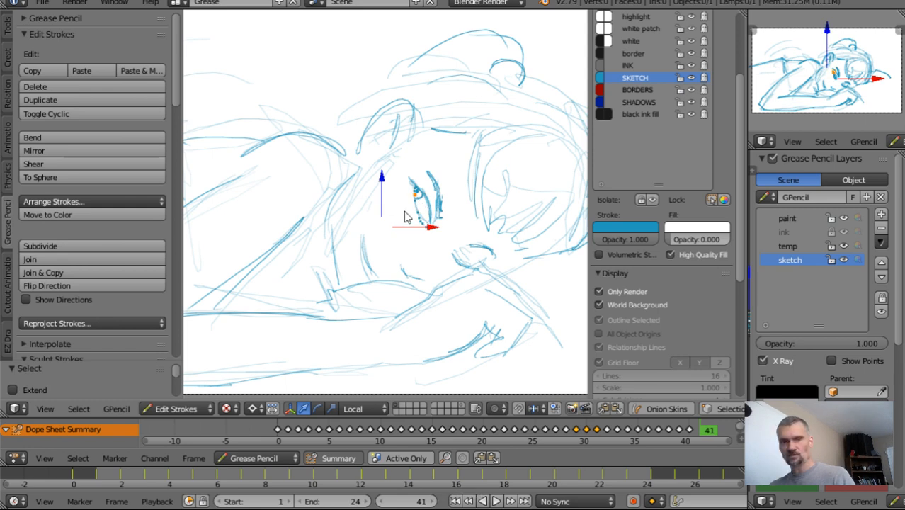
{"action": "key", "text": "g"}
{"action": "right_click", "coordinate": [410, 205]}
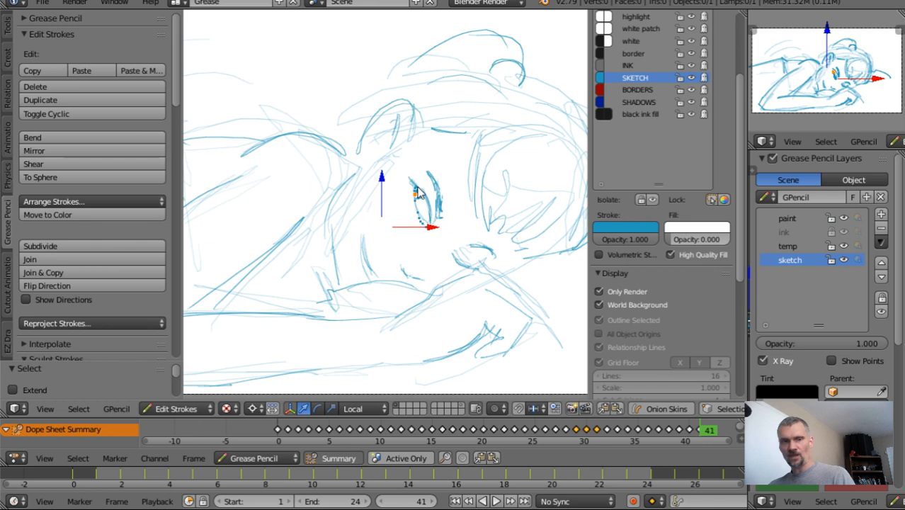
Erase the open eye on frame 41, redraw it closed with a curved lid line, and add small crease marks near the nose.
{"action": "key", "text": "d"}
{"action": "right_click_drag", "start_coordinate": [408, 182], "coordinate": [415, 218]}
{"action": "mouse_move", "coordinate": [413, 185]}
{"action": "left_mouse_down"}
{"action": "mouse_move", "coordinate": [421, 214]}
{"action": "mouse_move", "coordinate": [413, 190]}
{"action": "mouse_move", "coordinate": [433, 221]}
{"action": "mouse_move", "coordinate": [448, 214]}
{"action": "mouse_move", "coordinate": [470, 234]}
{"action": "left_mouse_up"}
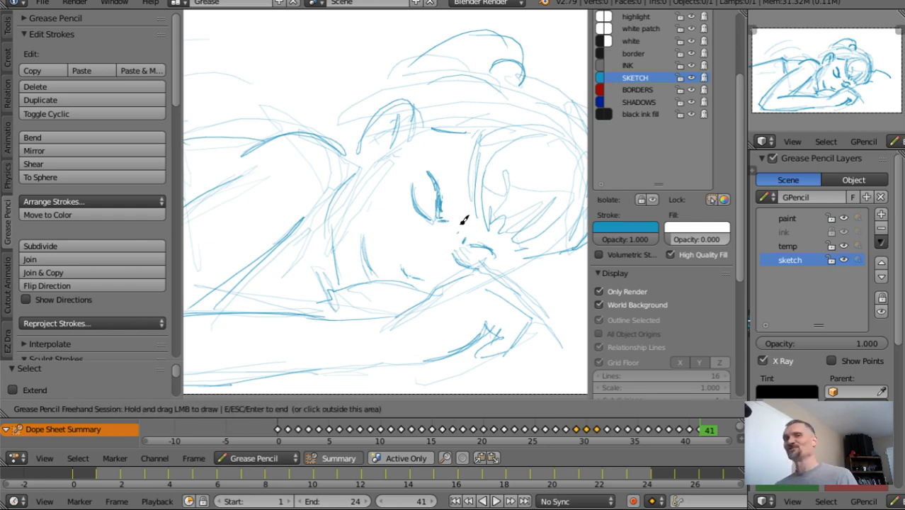
{"action": "scroll", "coordinate": [521, 202], "scroll_direction": "down", "scroll_amount": 5}
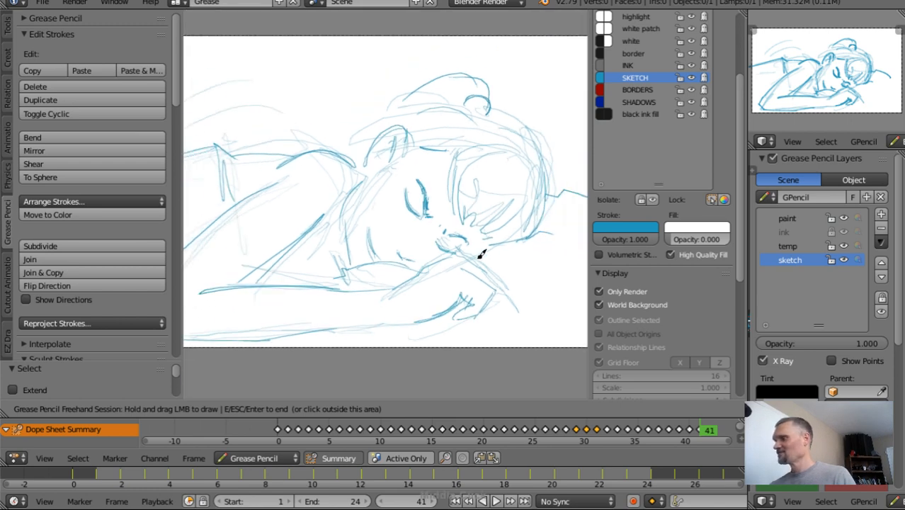
{"action": "scroll", "coordinate": [457, 279], "scroll_direction": "up", "scroll_amount": 5}
{"action": "scroll", "coordinate": [460, 113], "scroll_direction": "up", "scroll_amount": 4}
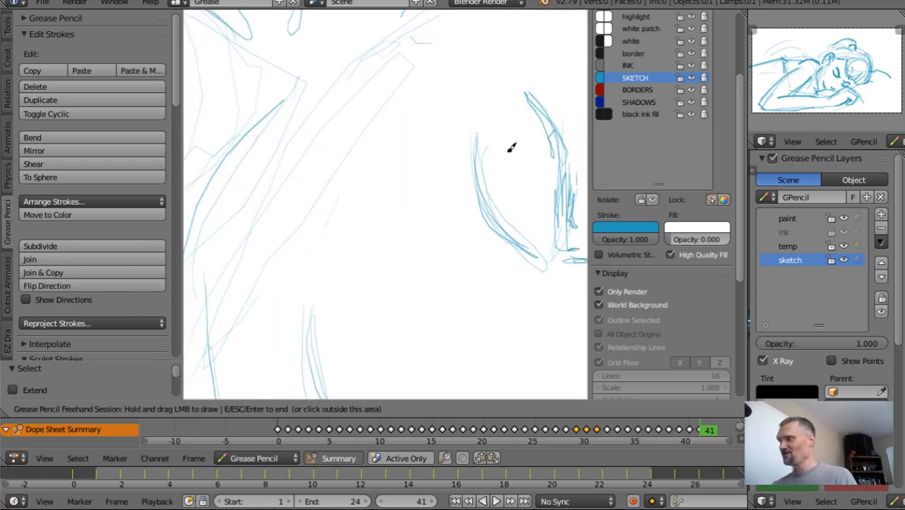
{"action": "scroll", "coordinate": [426, 227], "scroll_direction": "down", "scroll_amount": 5}
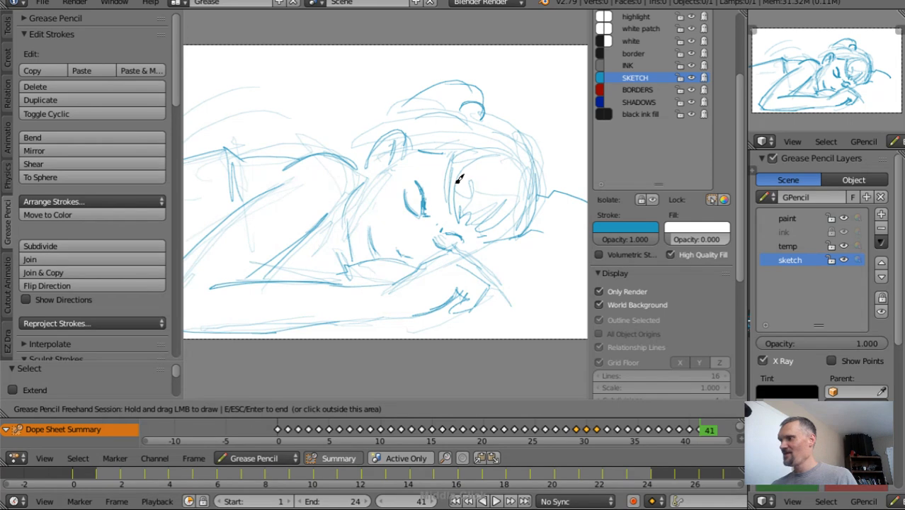
End the drawing session on frame 41, lasso-select all the head strokes and rotate them clockwise by about 1.6 degrees.
{"action": "scroll", "coordinate": [447, 196], "scroll_direction": "down", "scroll_amount": 1}
{"action": "scroll", "coordinate": [447, 197], "scroll_direction": "up", "scroll_amount": 1}
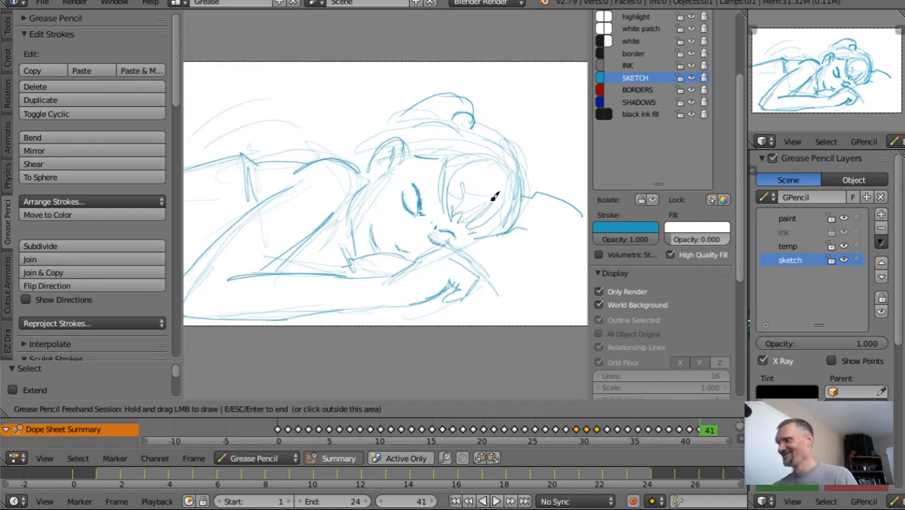
{"action": "key", "text": "Escape"}
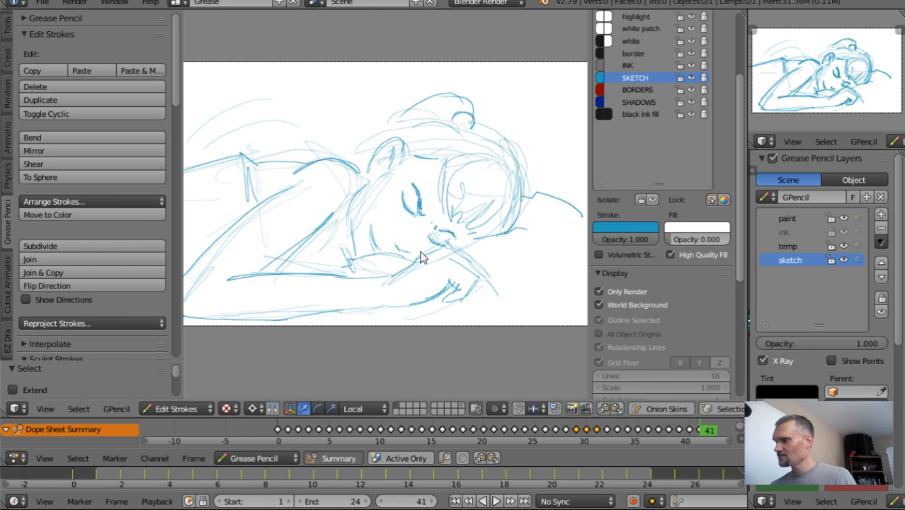
{"action": "mouse_move", "coordinate": [439, 247]}
{"action": "left_mouse_down", "text": "ctrl"}
{"action": "mouse_move", "coordinate": [519, 242]}
{"action": "mouse_move", "coordinate": [526, 143]}
{"action": "mouse_move", "coordinate": [409, 85]}
{"action": "left_mouse_up", "text": "ctrl"}
{"action": "left_click", "coordinate": [428, 206]}
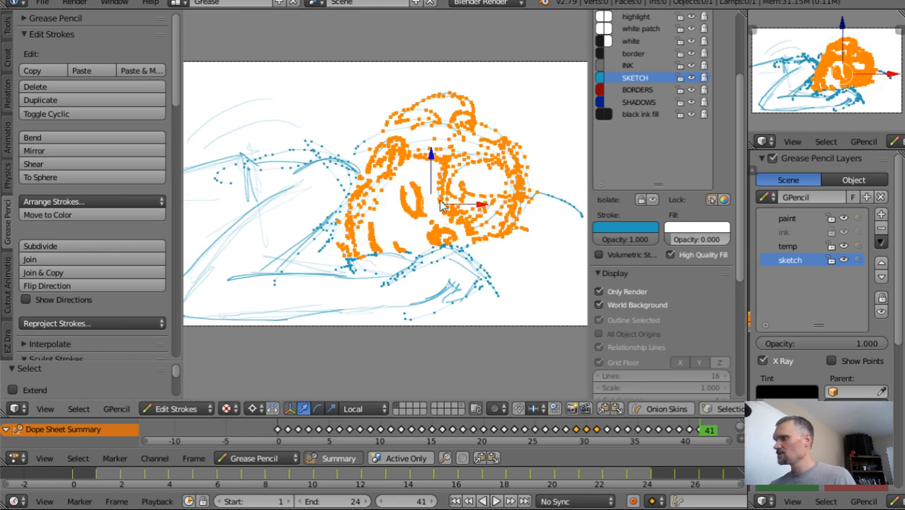
{"action": "key", "text": "r"}
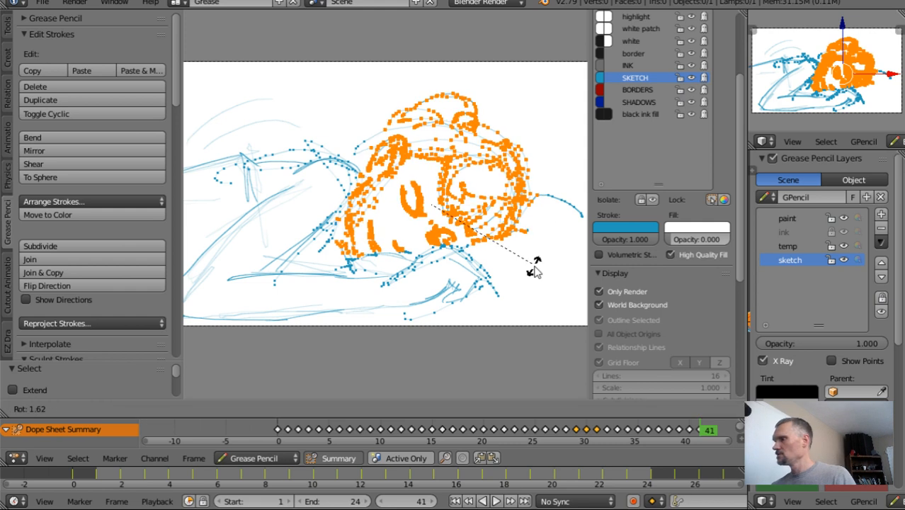
{"action": "left_click", "coordinate": [533, 270]}
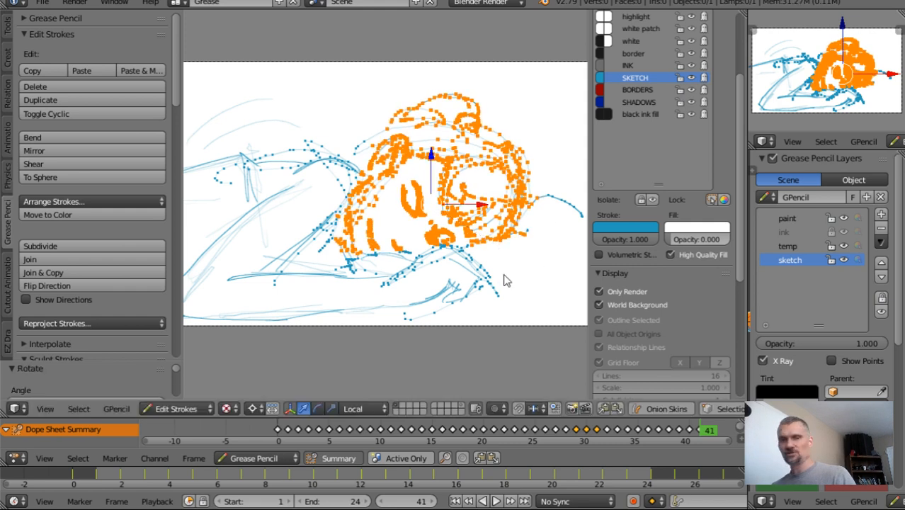
Nudge the selected head strokes slightly, deselect them, and save over the existing file akari-scene-01.blend.
{"action": "key", "text": "g"}
{"action": "left_click", "coordinate": [522, 295]}
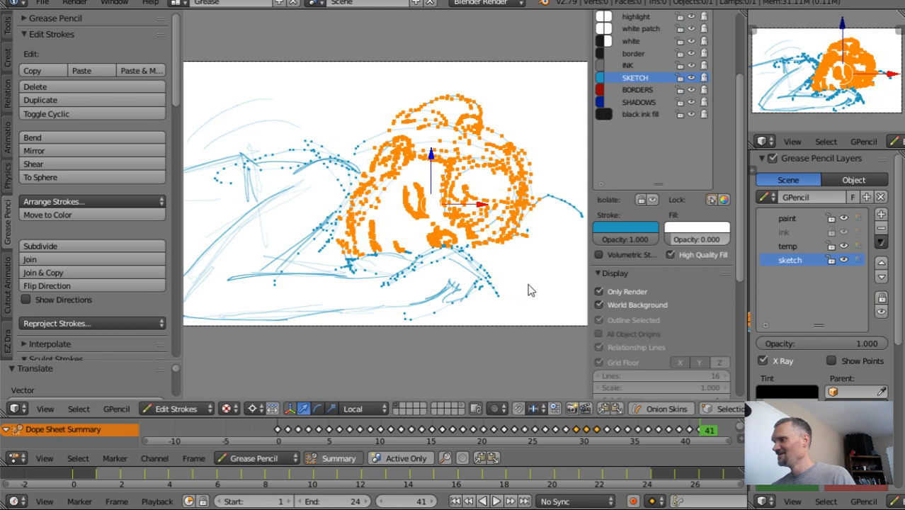
{"action": "key", "text": "a"}
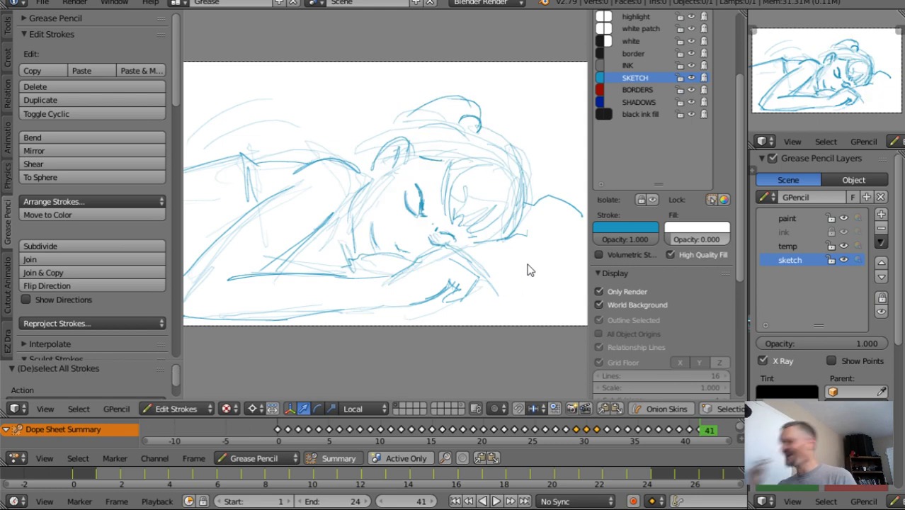
{"action": "key", "text": "ctrl+s"}
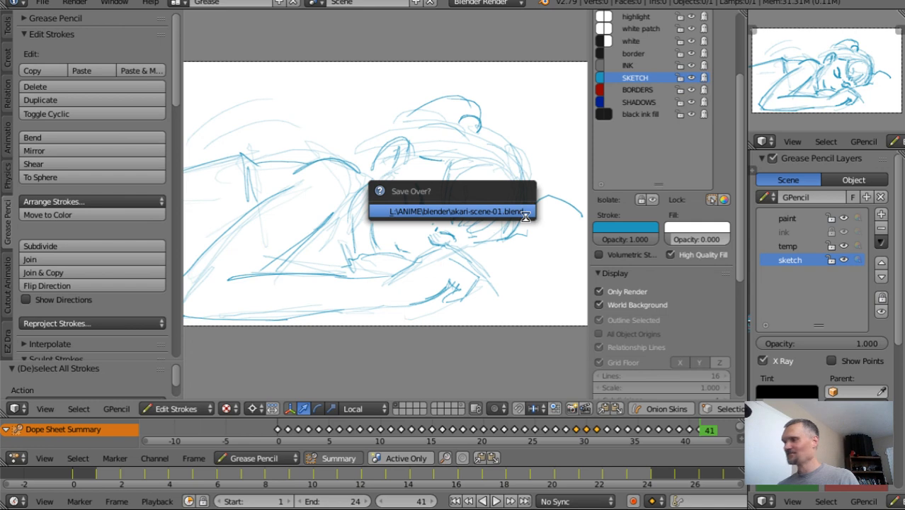
{"action": "left_click", "coordinate": [524, 213]}
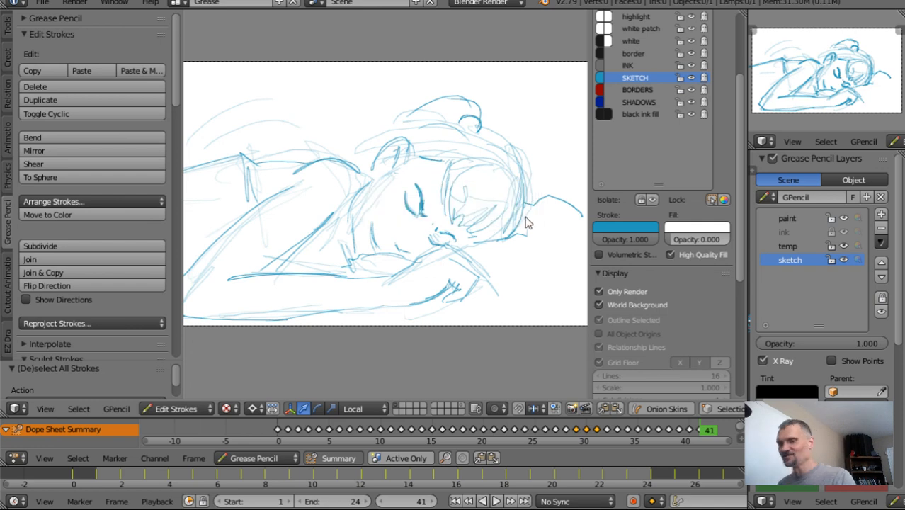
Step backward through the sketched frames from 41 to 0 to review the whole storyboard.
{"action": "key", "text": "Left"}
{"action": "key", "text": "Left"}
{"action": "key", "text": "Left"}
{"action": "key", "text": "Left"}
{"action": "key", "text": "Left"}
{"action": "key", "text": "Left"}
{"action": "key", "text": "Left"}
{"action": "key", "text": "Left"}
{"action": "key", "text": "Left"}
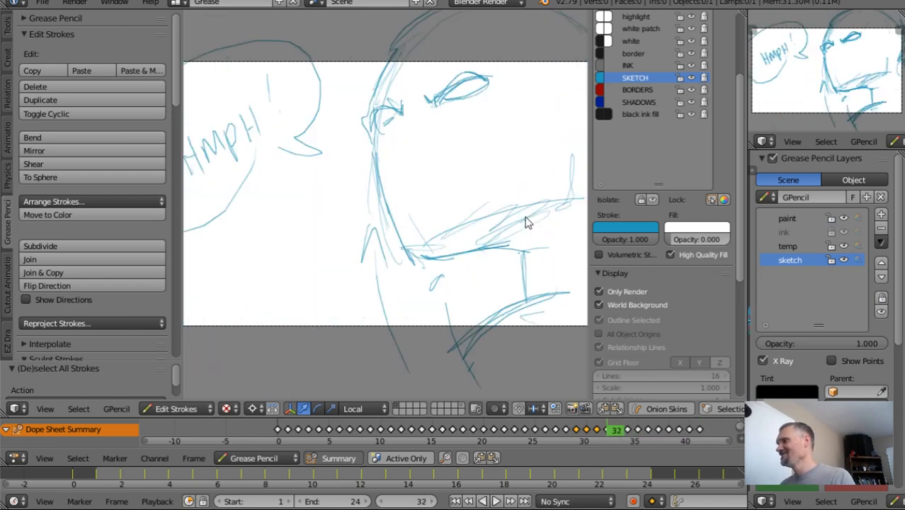
{"action": "key", "text": "Left"}
{"action": "key", "text": "Left"}
{"action": "key", "text": "Left"}
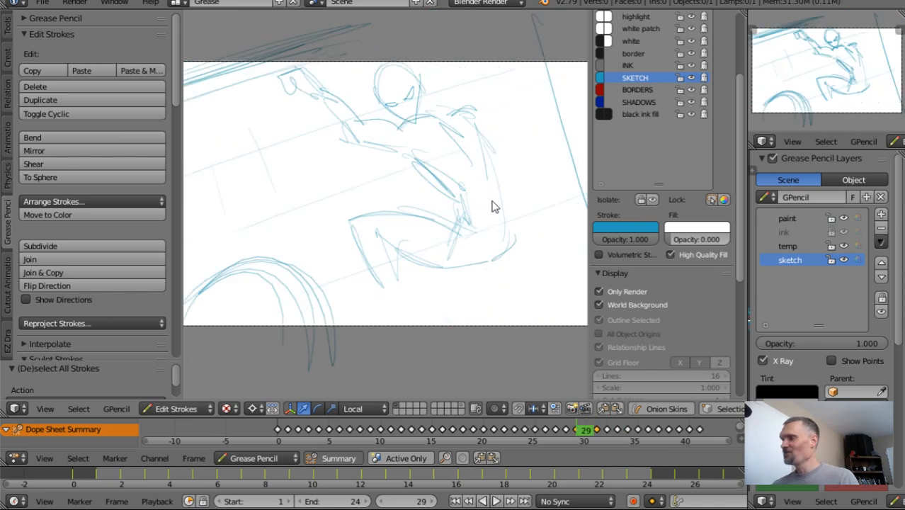
{"action": "scroll", "coordinate": [489, 213], "scroll_direction": "up", "scroll_amount": 2}
{"action": "scroll", "coordinate": [460, 234], "scroll_direction": "down", "scroll_amount": 3}
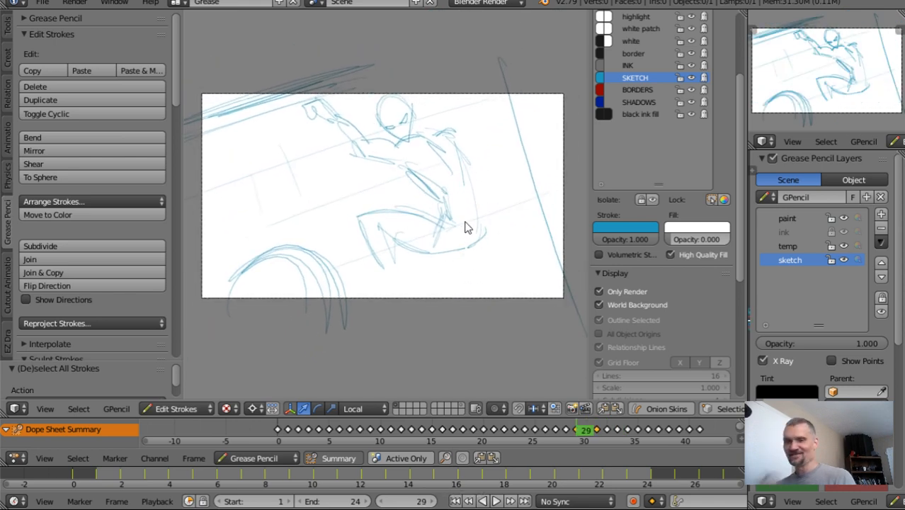
{"action": "key", "text": "Right"}
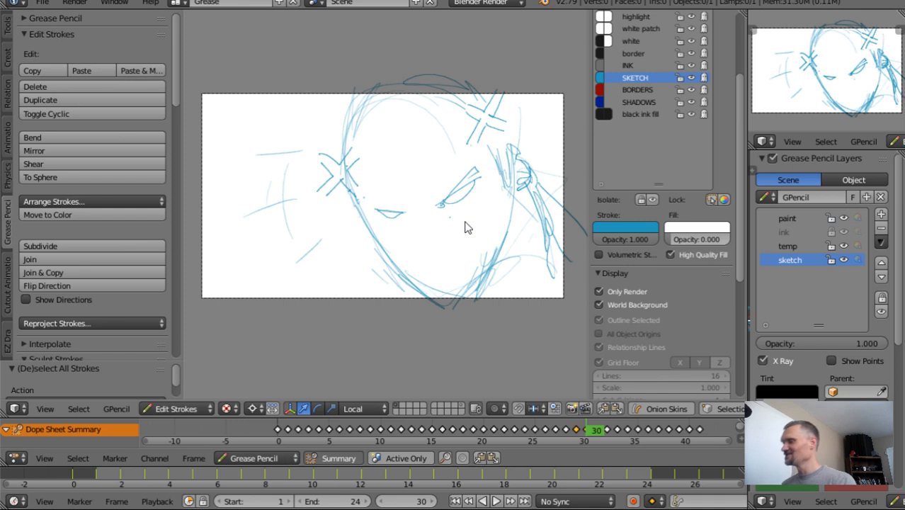
{"action": "key", "text": "Left"}
{"action": "key", "text": "Left"}
{"action": "key", "text": "Left"}
{"action": "key", "text": "Left"}
{"action": "key", "text": "Left"}
{"action": "key", "text": "Left"}
{"action": "key", "text": "Left"}
{"action": "key", "text": "Left"}
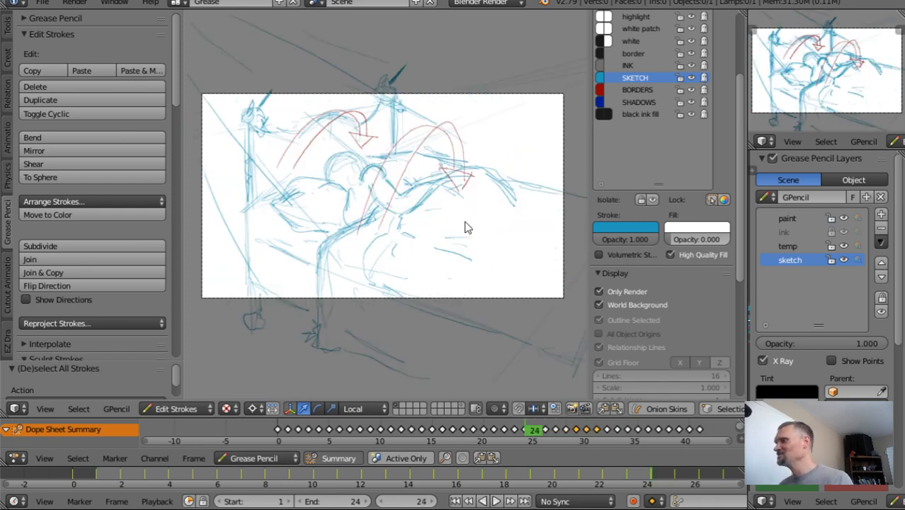
{"action": "key", "text": "Left"}
{"action": "key", "text": "Left"}
{"action": "key", "text": "Left"}
{"action": "key", "text": "Left"}
{"action": "key", "text": "Left"}
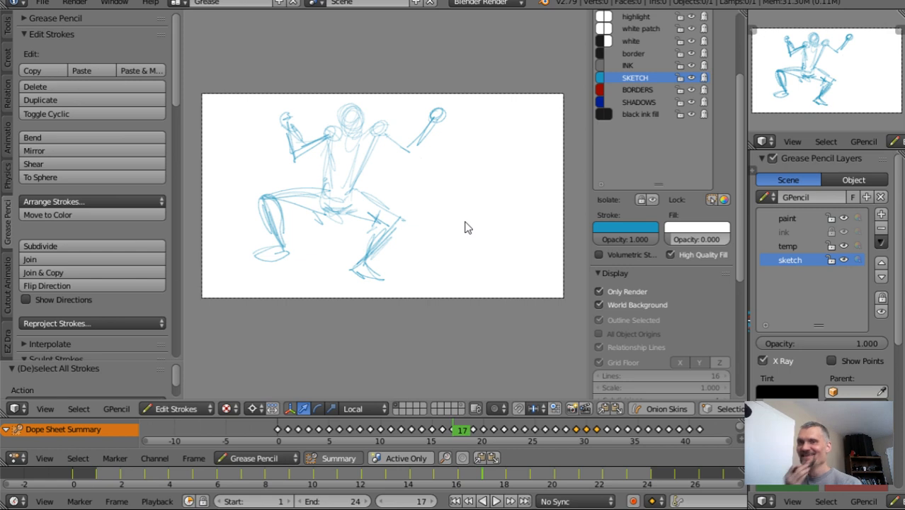
{"action": "key", "text": "Left"}
{"action": "key", "text": "Left"}
{"action": "key", "text": "Left"}
{"action": "key", "text": "Left"}
{"action": "key", "text": "Left"}
{"action": "key", "text": "Left"}
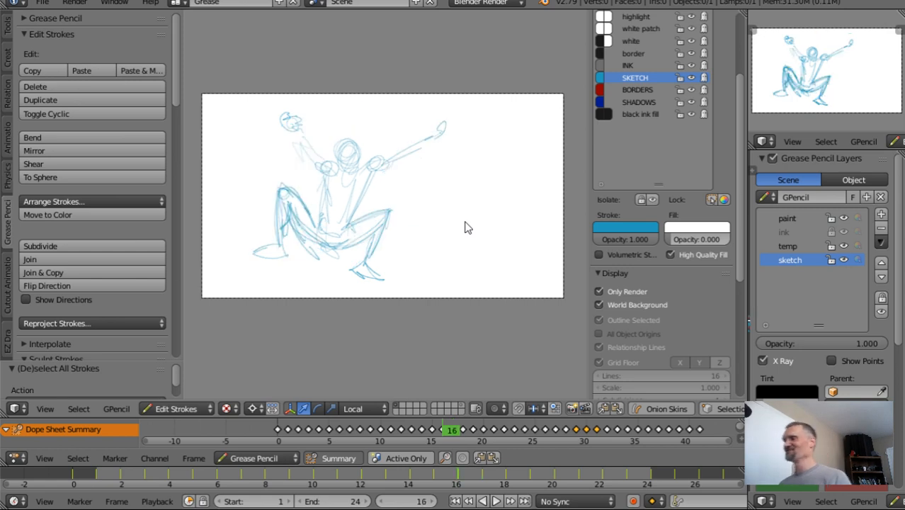
{"action": "key", "text": "Left"}
{"action": "key", "text": "Left"}
{"action": "key", "text": "Left"}
{"action": "key", "text": "Left"}
{"action": "key", "text": "Left"}
{"action": "key", "text": "Left"}
{"action": "key", "text": "Left"}
{"action": "key", "text": "Left"}
{"action": "key", "text": "Left"}
{"action": "key", "text": "Left"}
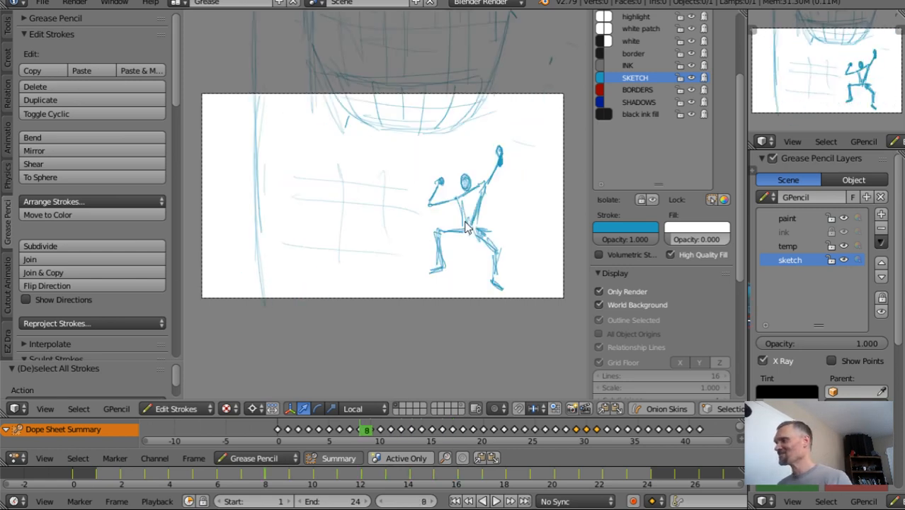
{"action": "key", "text": "Left"}
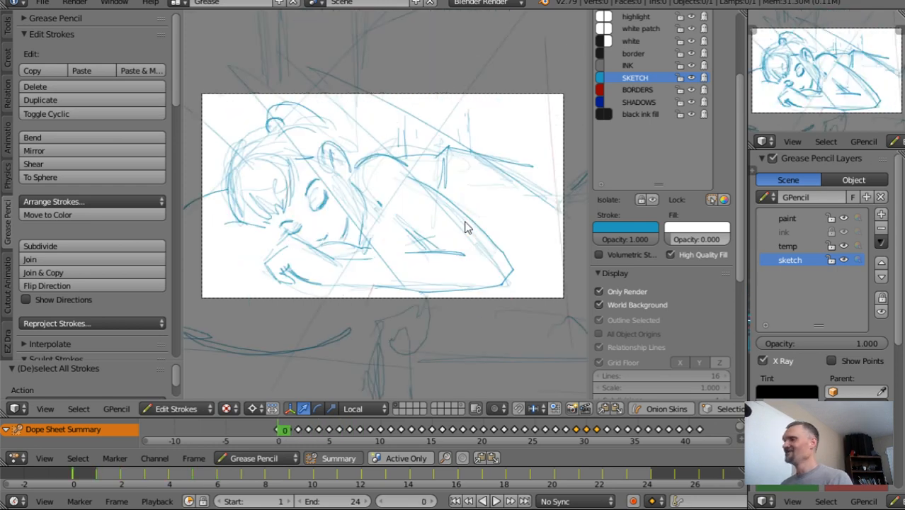
Step forward through the sketched frames from 0 to 40 to review the storyboard drawings in order.
{"action": "key", "text": "Right"}
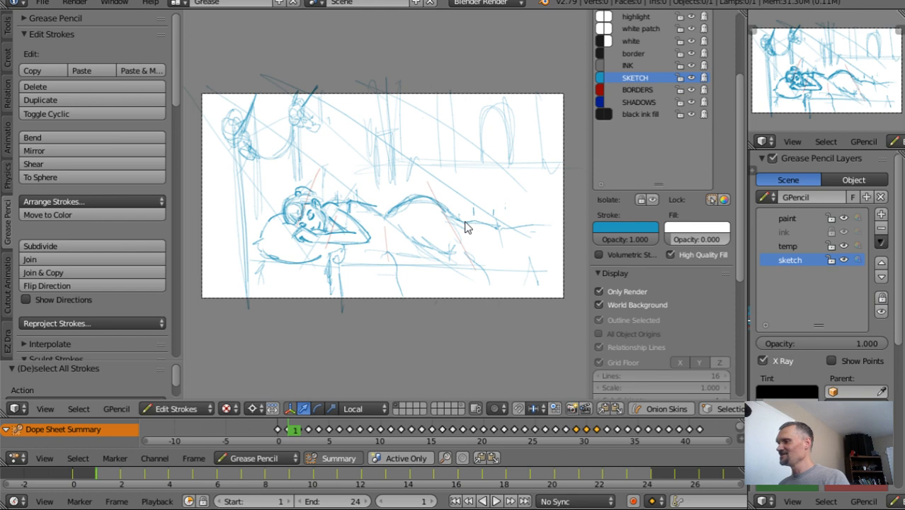
{"action": "key", "text": "Right"}
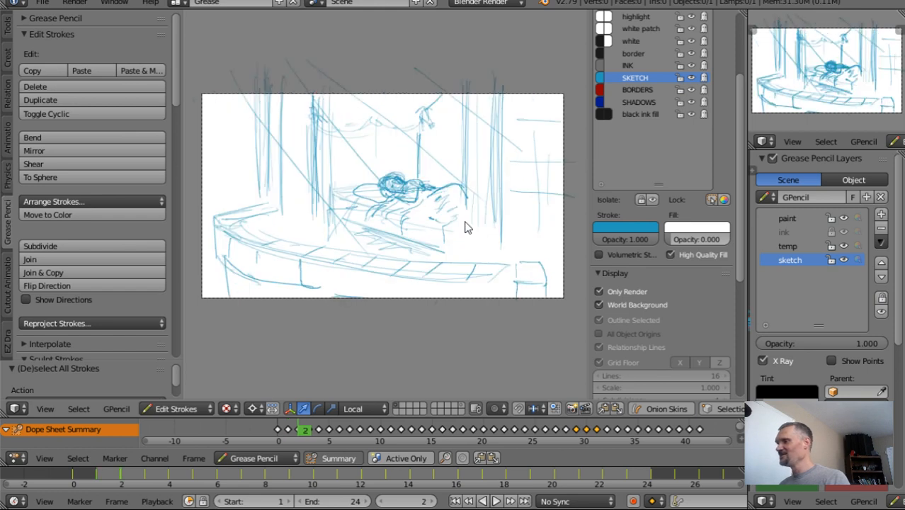
{"action": "key", "text": "Right"}
{"action": "key", "text": "Right"}
{"action": "key", "text": "Right"}
{"action": "key", "text": "Right"}
{"action": "key", "text": "Right"}
{"action": "key", "text": "Right"}
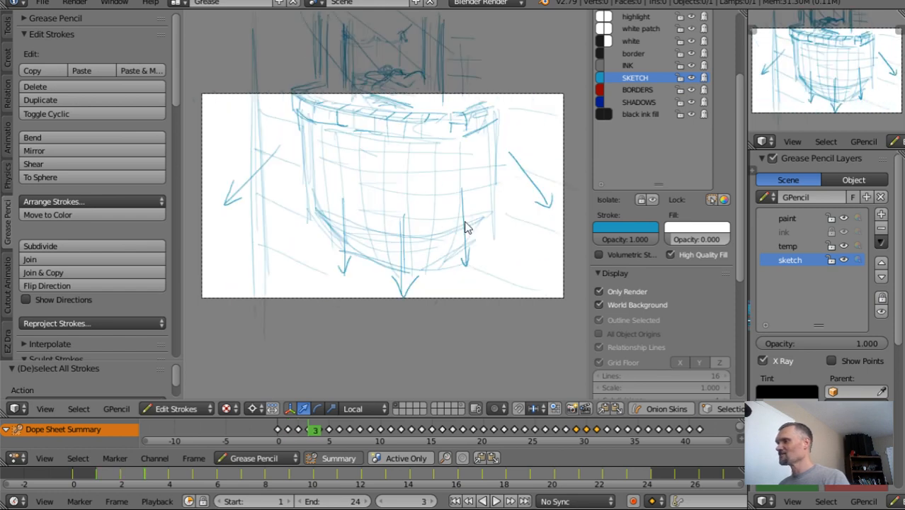
{"action": "key", "text": "Right"}
{"action": "key", "text": "Right"}
{"action": "key", "text": "Right"}
{"action": "key", "text": "Right"}
{"action": "key", "text": "Right"}
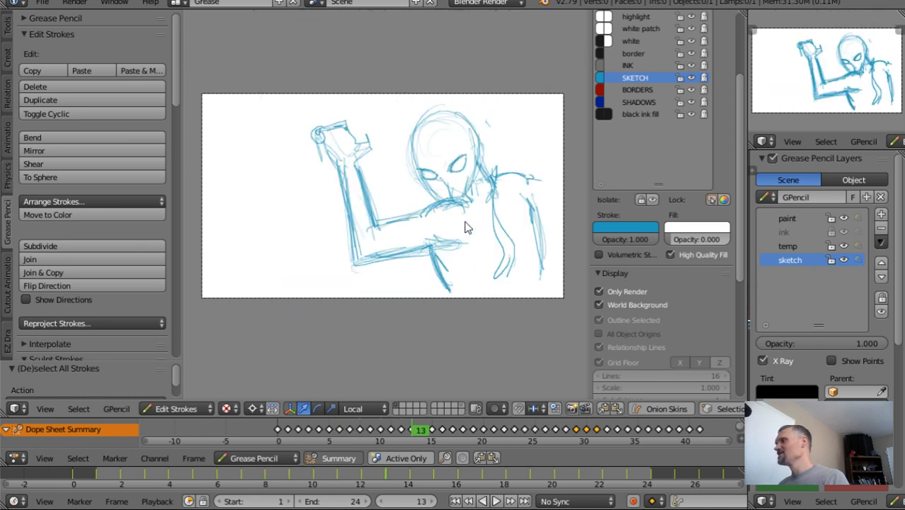
{"action": "key", "text": "Right"}
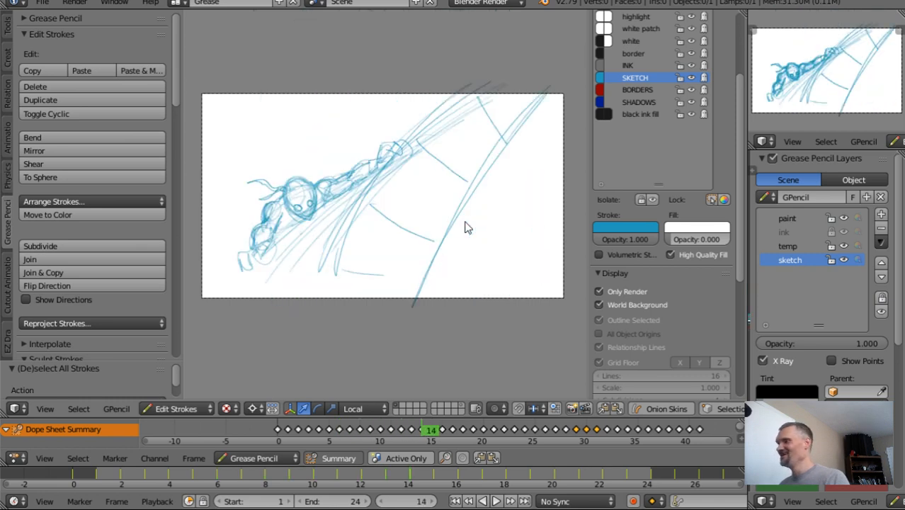
{"action": "key", "text": "Right"}
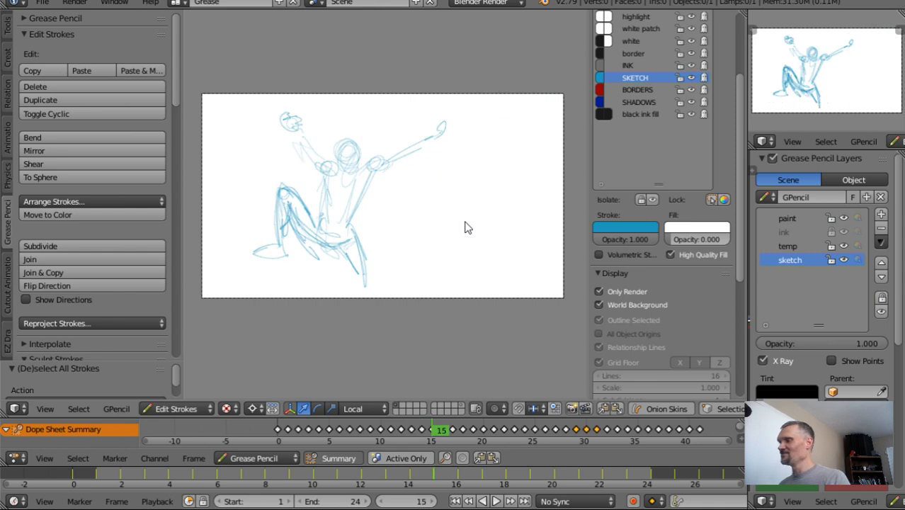
{"action": "key", "text": "Left"}
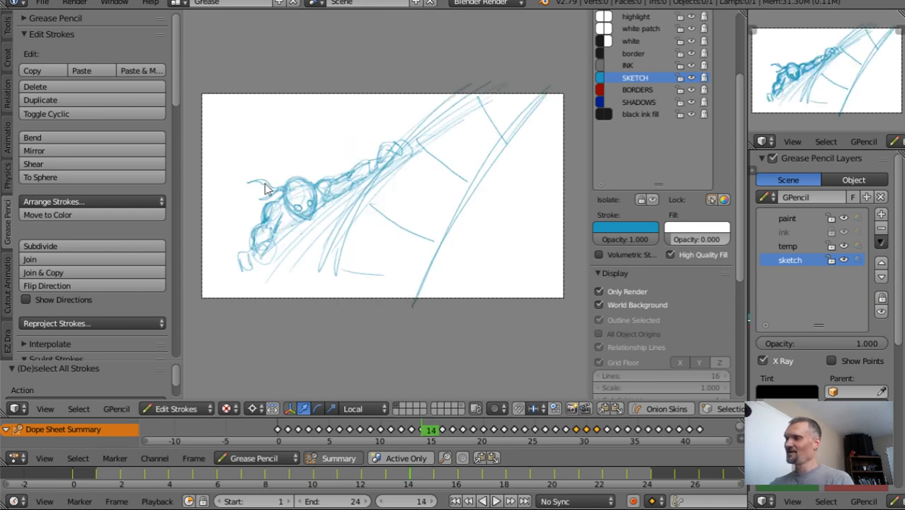
{"action": "key", "text": "Right"}
{"action": "key", "text": "Right"}
{"action": "key", "text": "Right"}
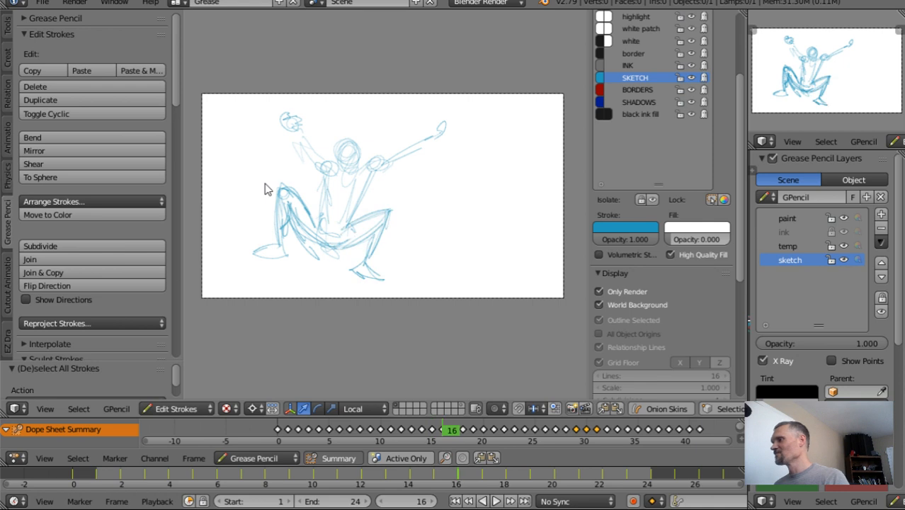
{"action": "key", "text": "Right"}
{"action": "key", "text": "Right"}
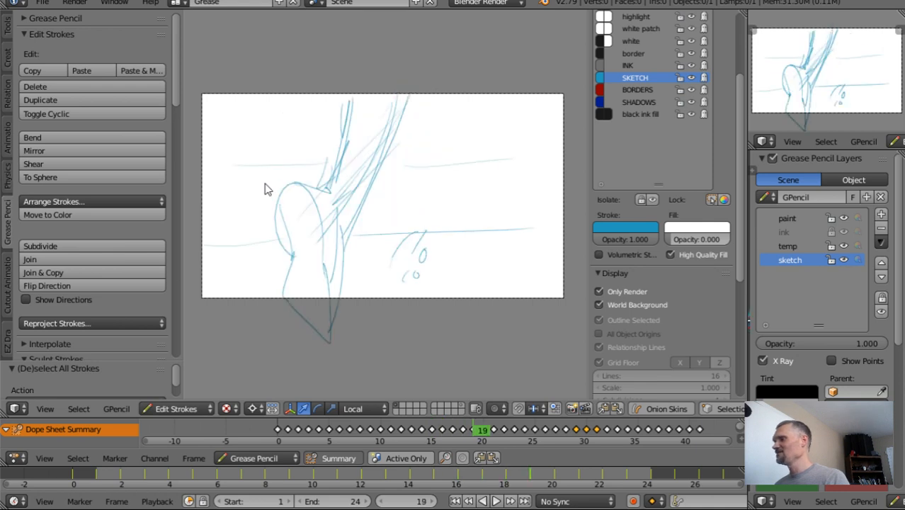
{"action": "key", "text": "Right"}
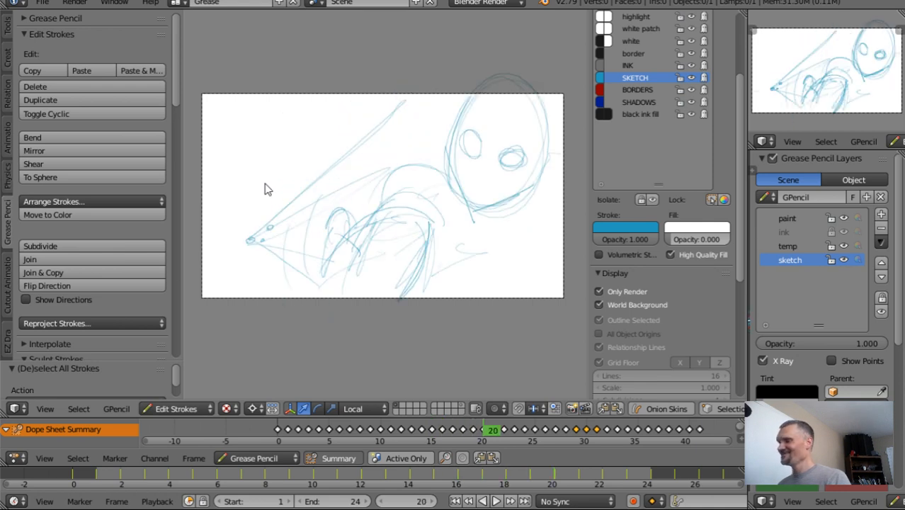
{"action": "key", "text": "Right"}
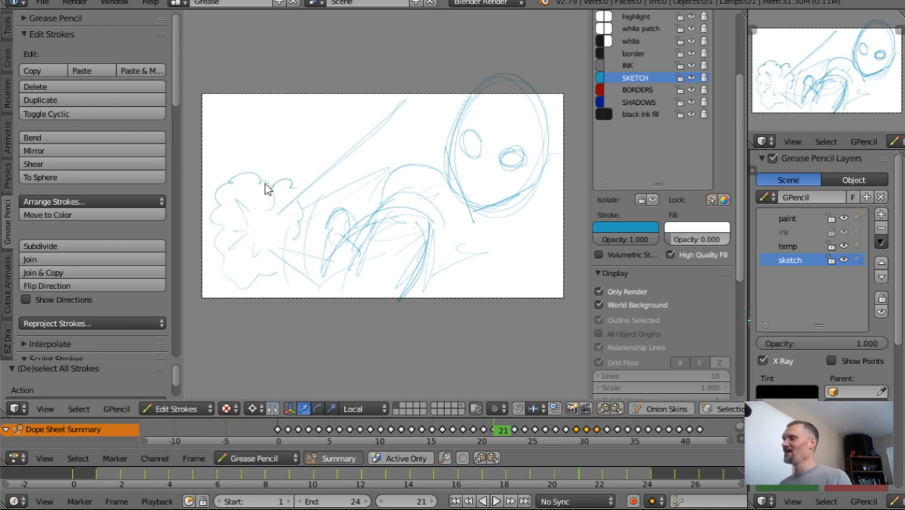
{"action": "key", "text": "Right"}
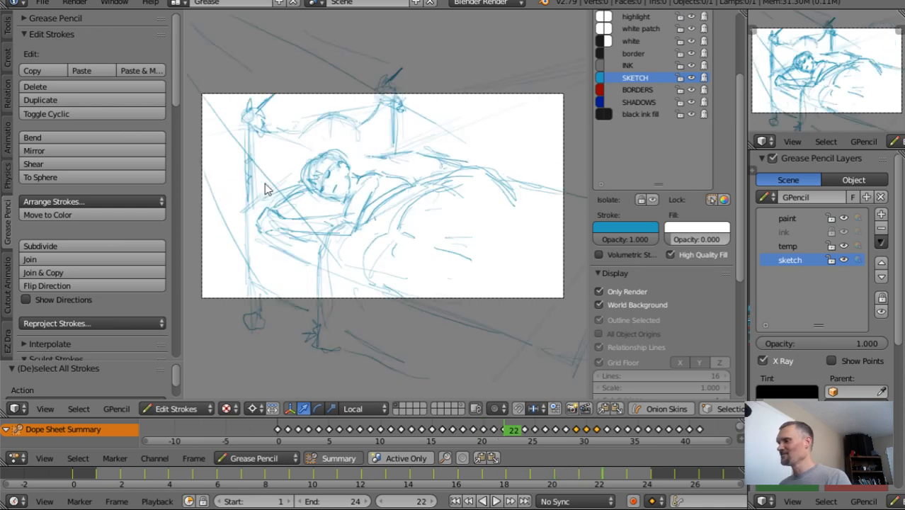
{"action": "key", "text": "Right"}
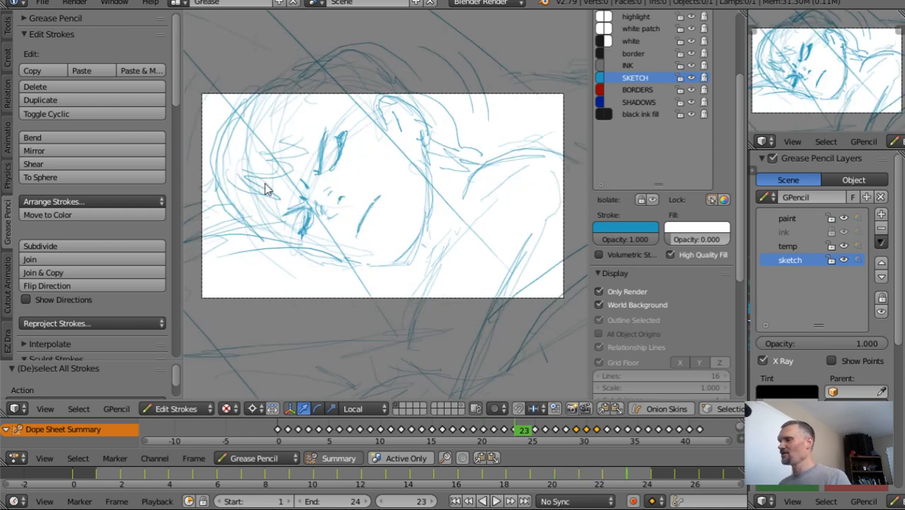
{"action": "key", "text": "Right"}
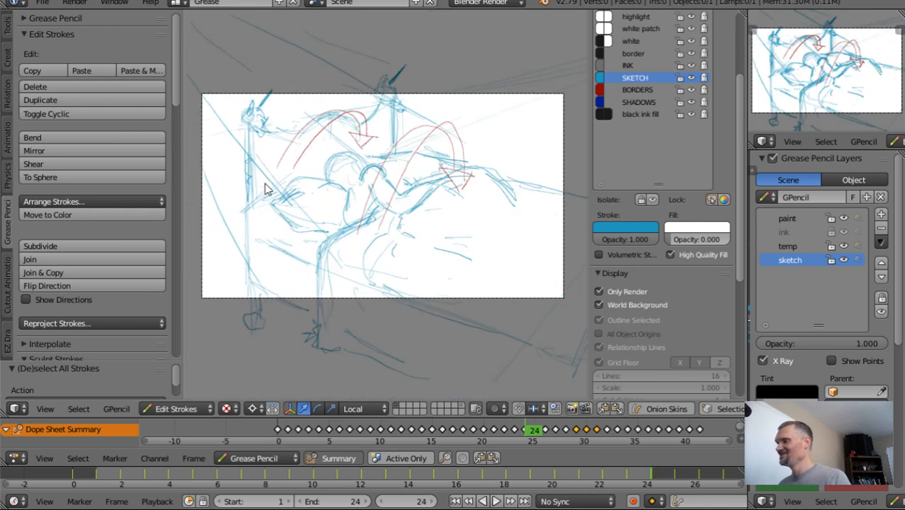
{"action": "key", "text": "Right"}
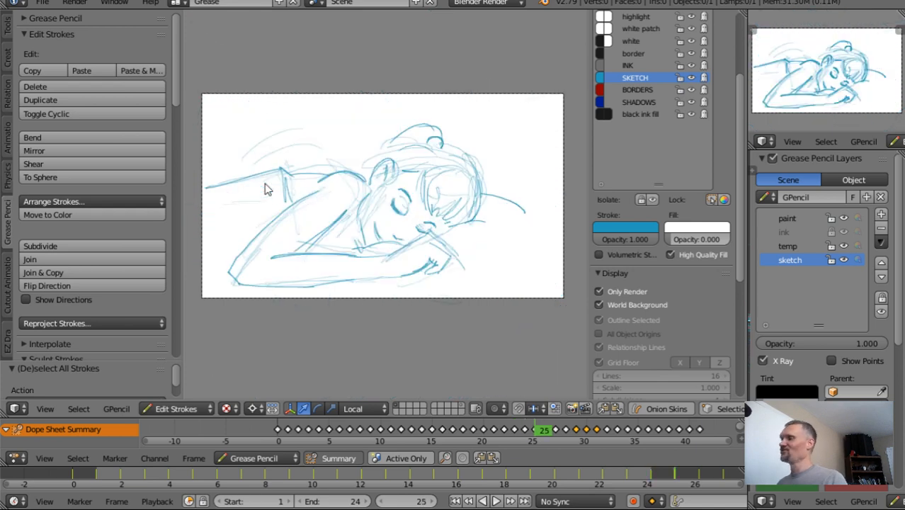
{"action": "key", "text": "Right"}
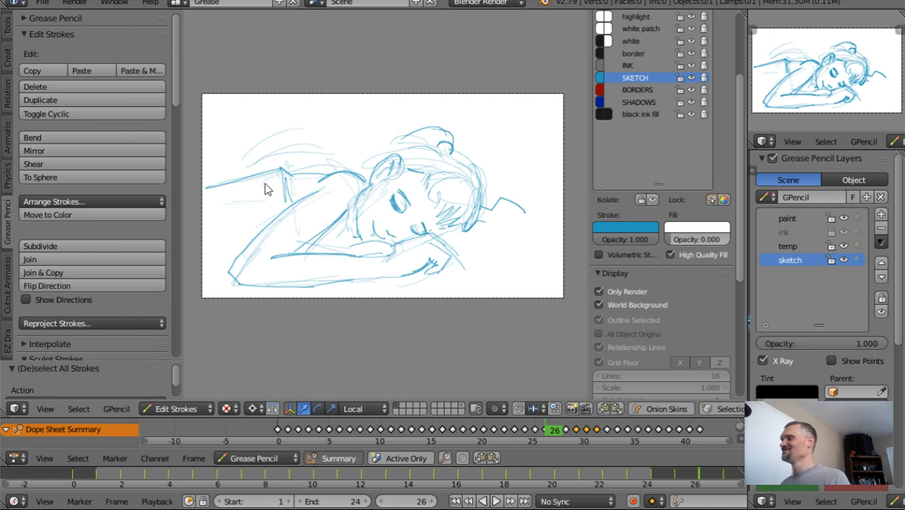
{"action": "key", "text": "Right"}
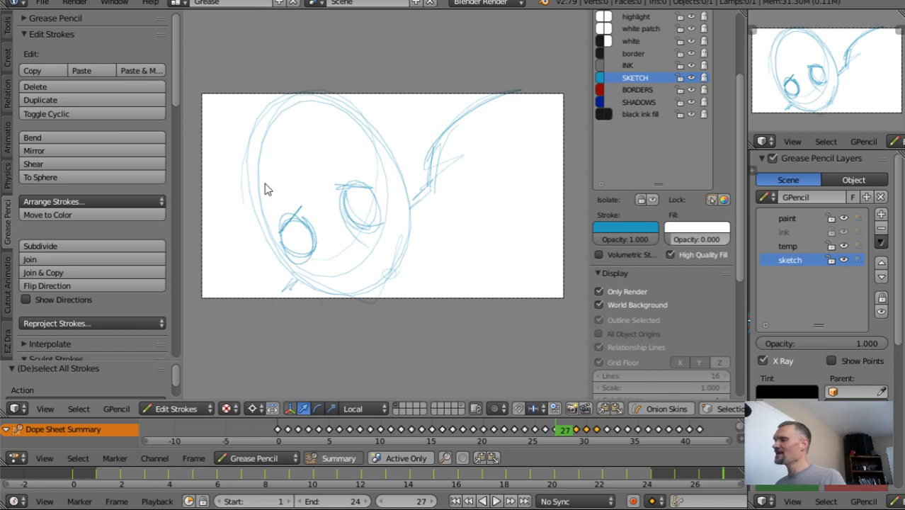
{"action": "key", "text": "Right"}
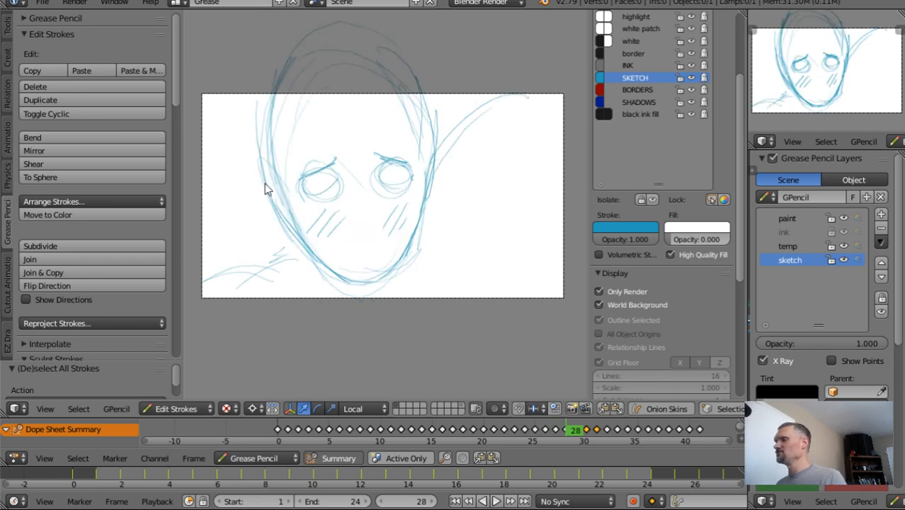
{"action": "key", "text": "Right"}
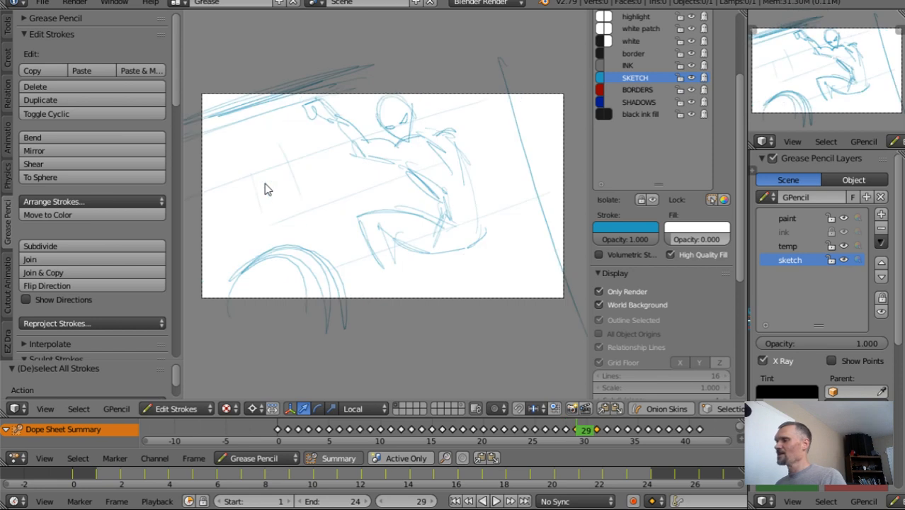
{"action": "key", "text": "Right"}
{"action": "key", "text": "Right"}
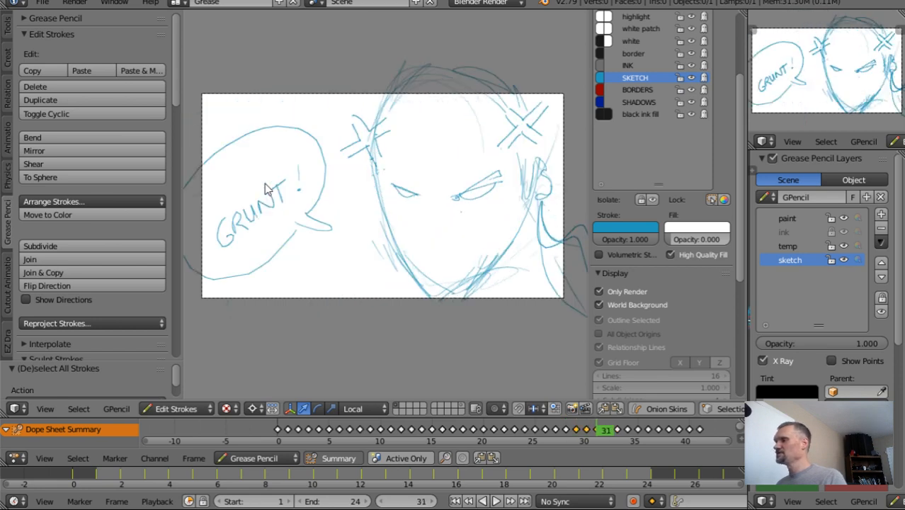
{"action": "key", "text": "Right"}
{"action": "key", "text": "Right"}
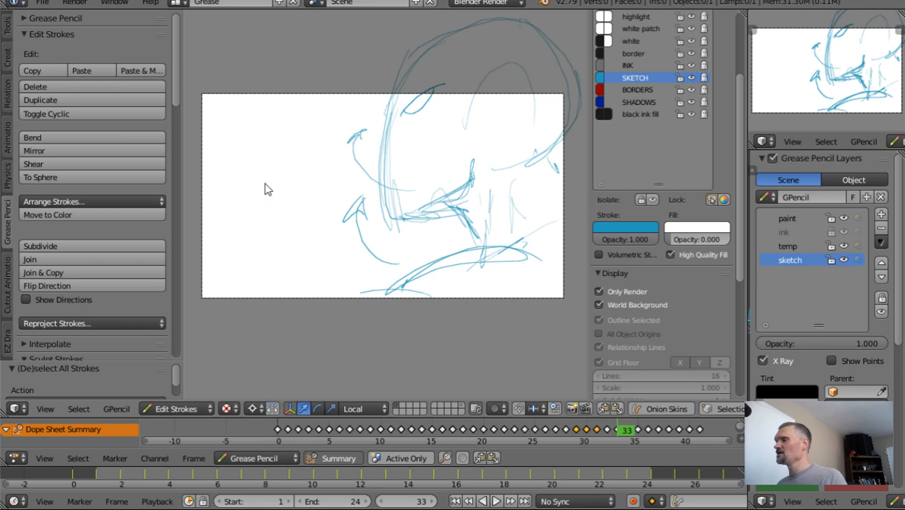
{"action": "key", "text": "Right"}
{"action": "key", "text": "Right"}
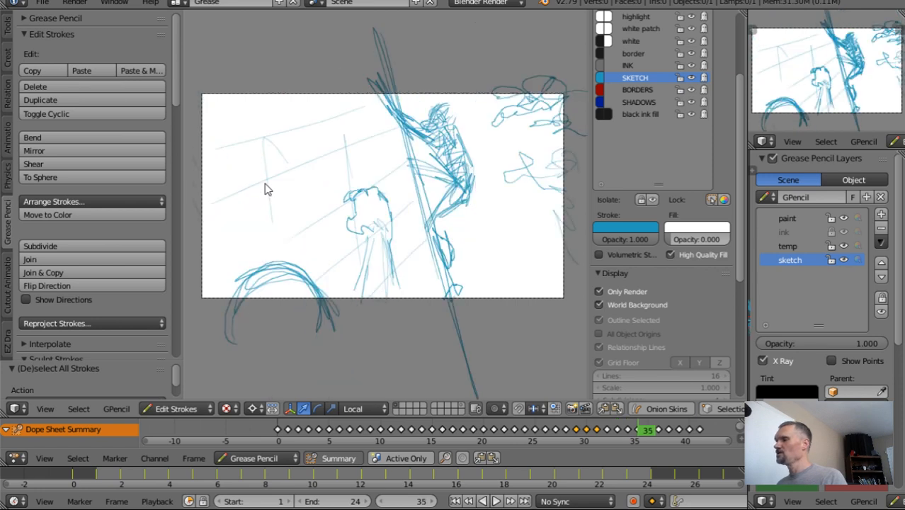
{"action": "key", "text": "Right"}
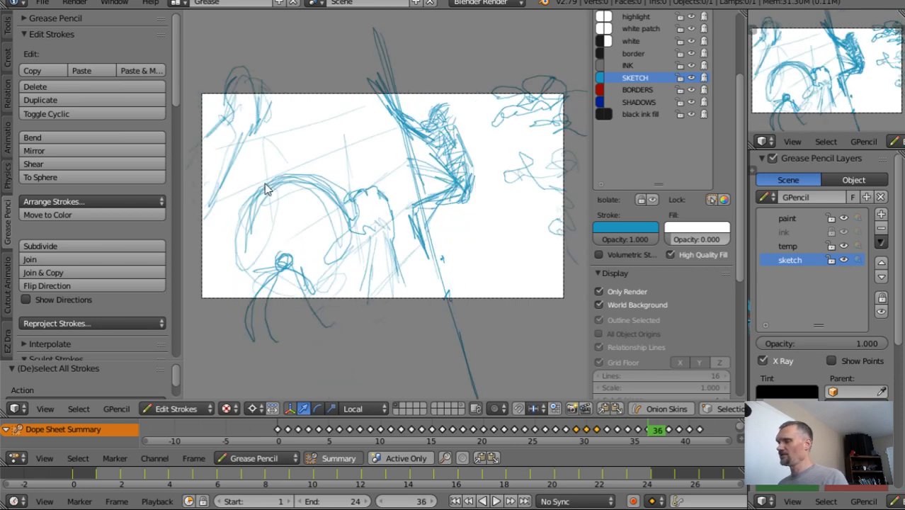
{"action": "key", "text": "Right"}
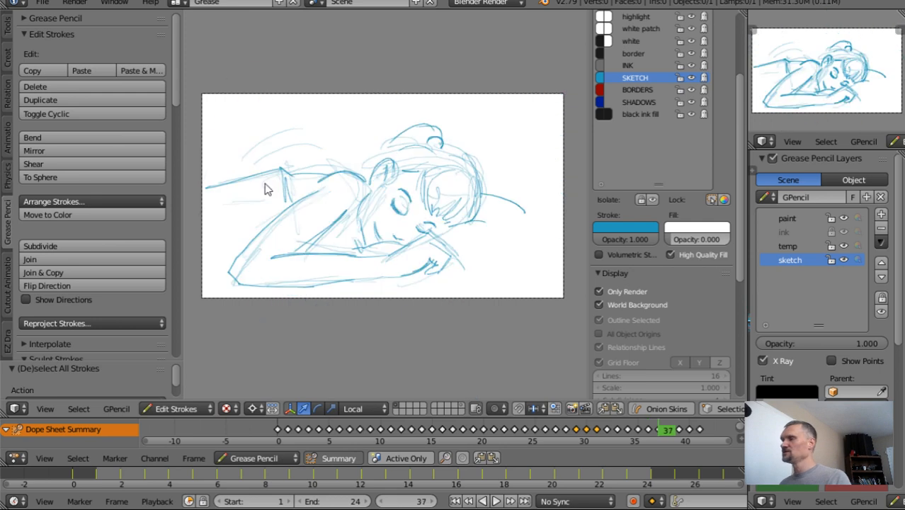
{"action": "key", "text": "Right"}
{"action": "key", "text": "Right"}
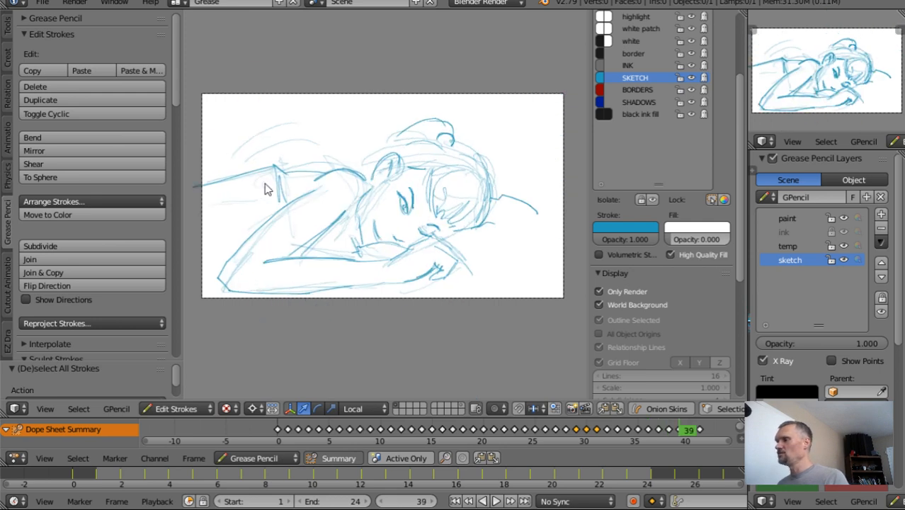
{"action": "key", "text": "Right"}
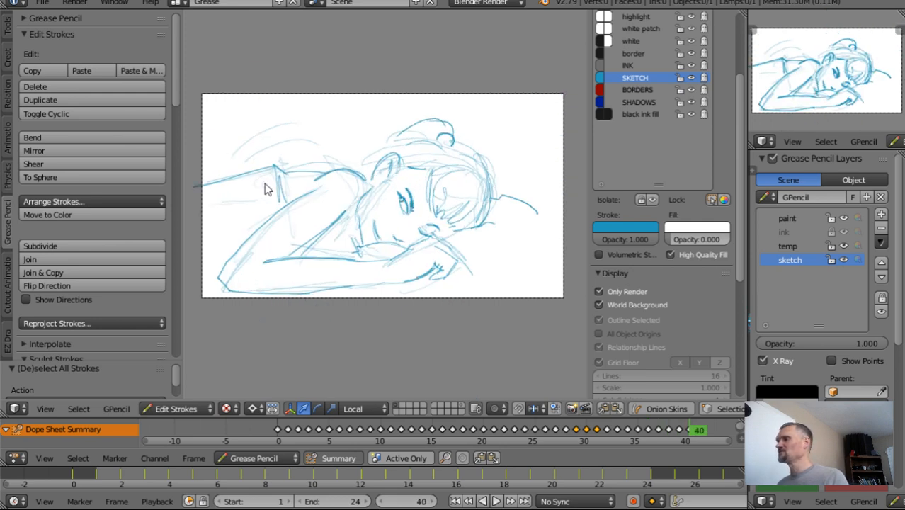
Return to frame 37 and sketch background lines behind the sleeping girl: vertical post strokes beside her head and horizontal lines above her back.
{"action": "key", "text": "Left"}
{"action": "key", "text": "Left"}
{"action": "key", "text": "Left"}
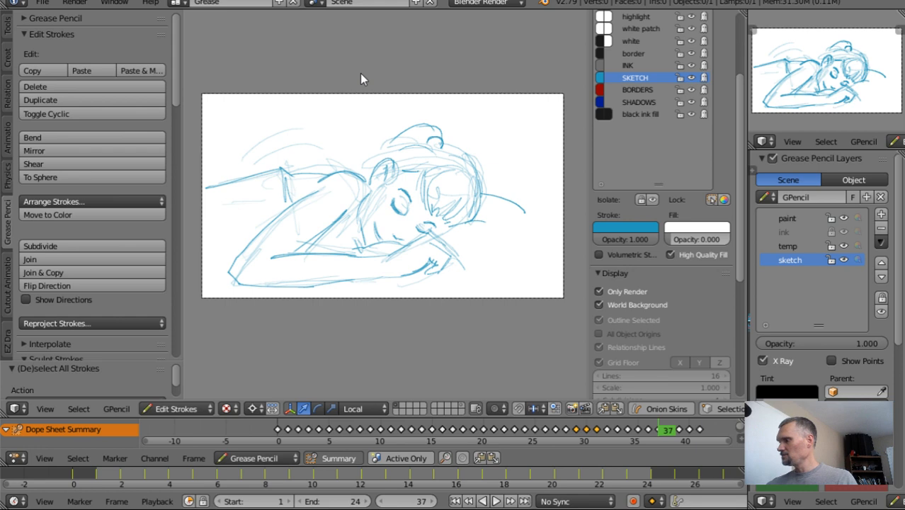
{"action": "key", "text": "d"}
{"action": "mouse_move", "coordinate": [336, 78]}
{"action": "left_mouse_down"}
{"action": "mouse_move", "coordinate": [334, 151]}
{"action": "mouse_move", "coordinate": [347, 154]}
{"action": "mouse_move", "coordinate": [364, 152]}
{"action": "mouse_move", "coordinate": [372, 82]}
{"action": "left_mouse_up"}
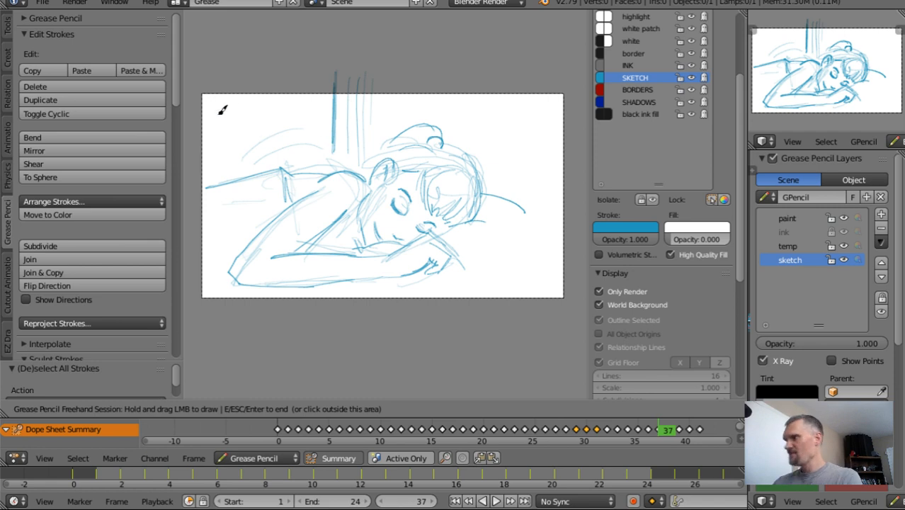
{"action": "mouse_move", "coordinate": [205, 106]}
{"action": "left_mouse_down"}
{"action": "mouse_move", "coordinate": [308, 97]}
{"action": "mouse_move", "coordinate": [207, 101]}
{"action": "left_mouse_up"}
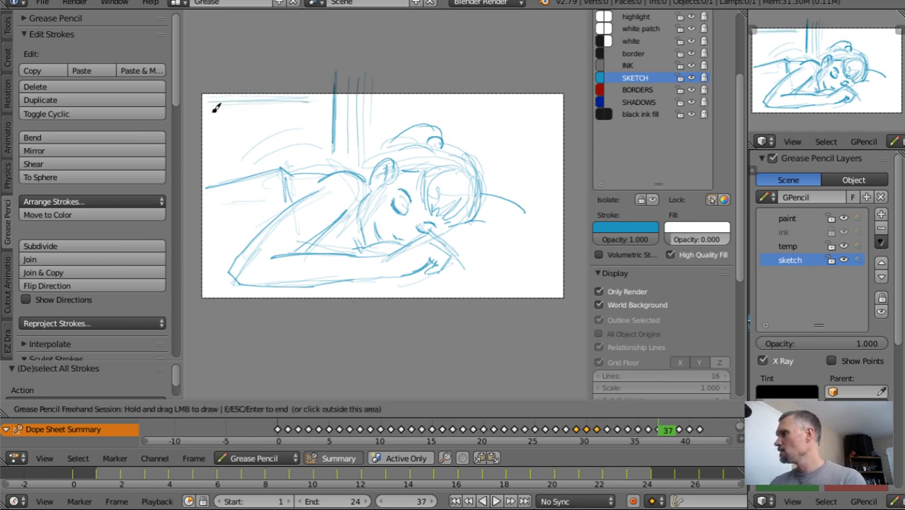
{"action": "left_click_drag", "start_coordinate": [206, 166], "coordinate": [303, 167]}
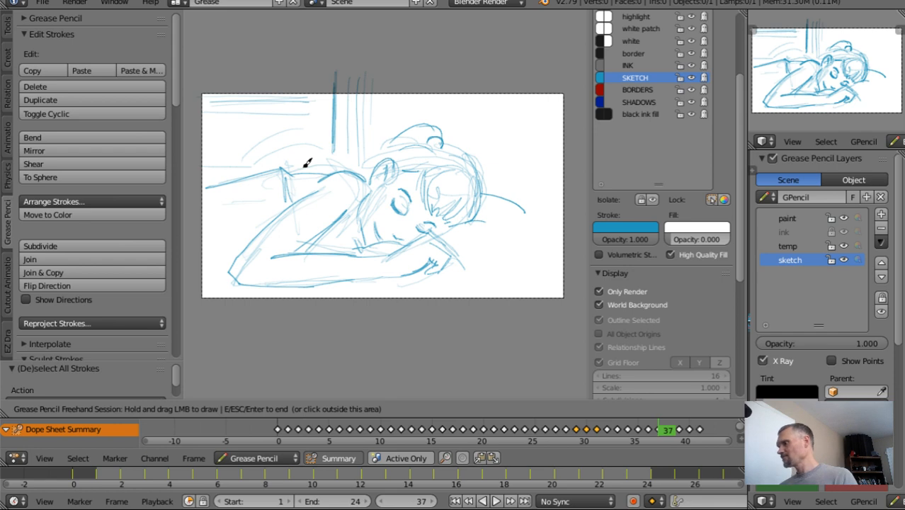
Sketch similar vertical and horizontal background lines on frame 38, and add faint vertical lines above the girl's hair on frame 37.
{"action": "key", "text": "Right"}
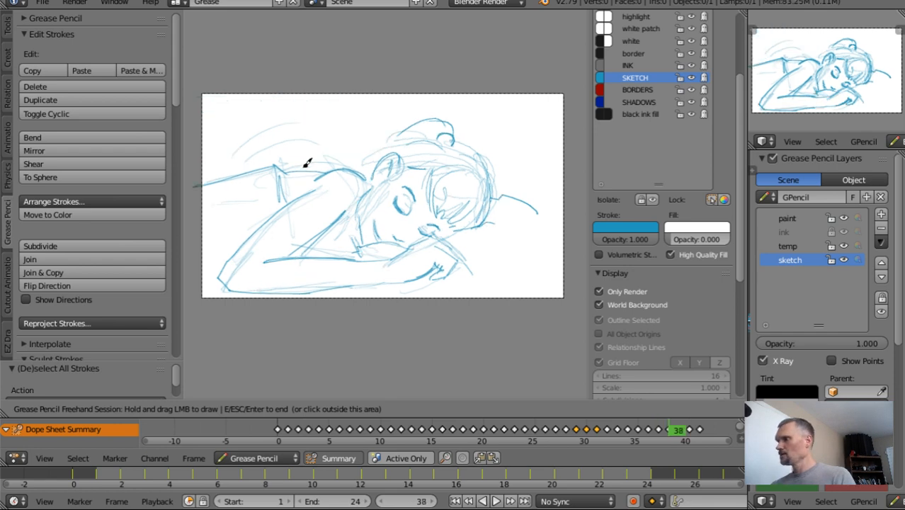
{"action": "mouse_move", "coordinate": [350, 75]}
{"action": "left_mouse_down"}
{"action": "mouse_move", "coordinate": [364, 148]}
{"action": "mouse_move", "coordinate": [200, 99]}
{"action": "left_mouse_up"}
{"action": "left_click_drag", "start_coordinate": [381, 82], "coordinate": [386, 84]}
{"action": "mouse_move", "coordinate": [492, 78]}
{"action": "left_mouse_down"}
{"action": "mouse_move", "coordinate": [490, 68]}
{"action": "mouse_move", "coordinate": [469, 79]}
{"action": "mouse_move", "coordinate": [466, 143]}
{"action": "mouse_move", "coordinate": [507, 91]}
{"action": "mouse_move", "coordinate": [512, 123]}
{"action": "left_mouse_up"}
{"action": "key", "text": "Left"}
{"action": "left_click_drag", "start_coordinate": [468, 83], "coordinate": [467, 121]}
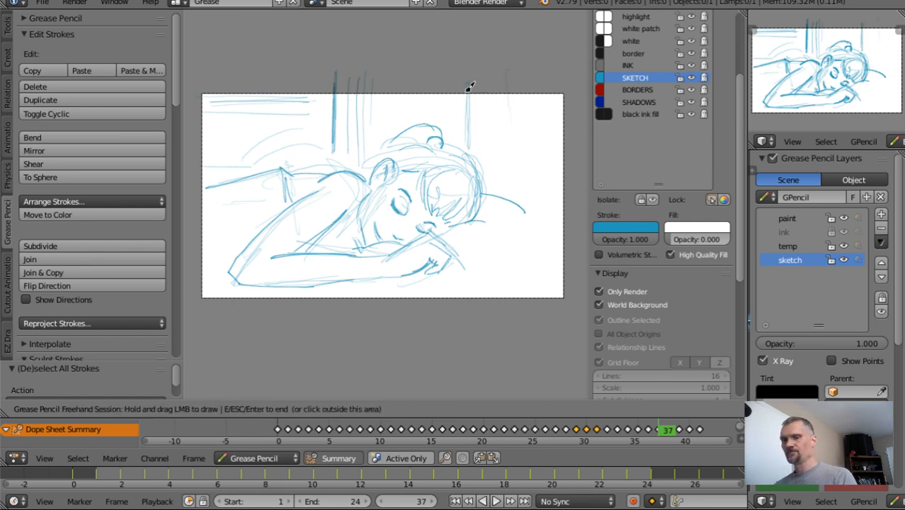
Sketch matching vertical and horizontal background lines on frame 39, compare them with frame 38, and advance to frame 40.
{"action": "key", "text": "Right"}
{"action": "key", "text": "Right"}
{"action": "left_click_drag", "start_coordinate": [486, 80], "coordinate": [488, 152]}
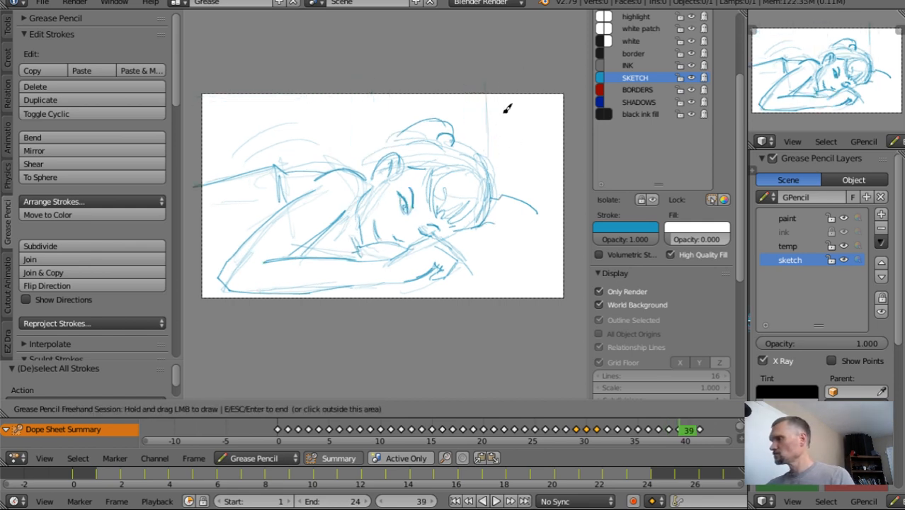
{"action": "mouse_move", "coordinate": [354, 88]}
{"action": "left_mouse_down"}
{"action": "mouse_move", "coordinate": [359, 153]}
{"action": "mouse_move", "coordinate": [358, 87]}
{"action": "mouse_move", "coordinate": [390, 125]}
{"action": "left_mouse_up"}
{"action": "mouse_move", "coordinate": [302, 83]}
{"action": "left_mouse_down"}
{"action": "mouse_move", "coordinate": [317, 128]}
{"action": "mouse_move", "coordinate": [210, 132]}
{"action": "mouse_move", "coordinate": [276, 106]}
{"action": "mouse_move", "coordinate": [262, 92]}
{"action": "mouse_move", "coordinate": [320, 91]}
{"action": "left_mouse_up"}
{"action": "key", "text": "Left"}
{"action": "key", "text": "Right"}
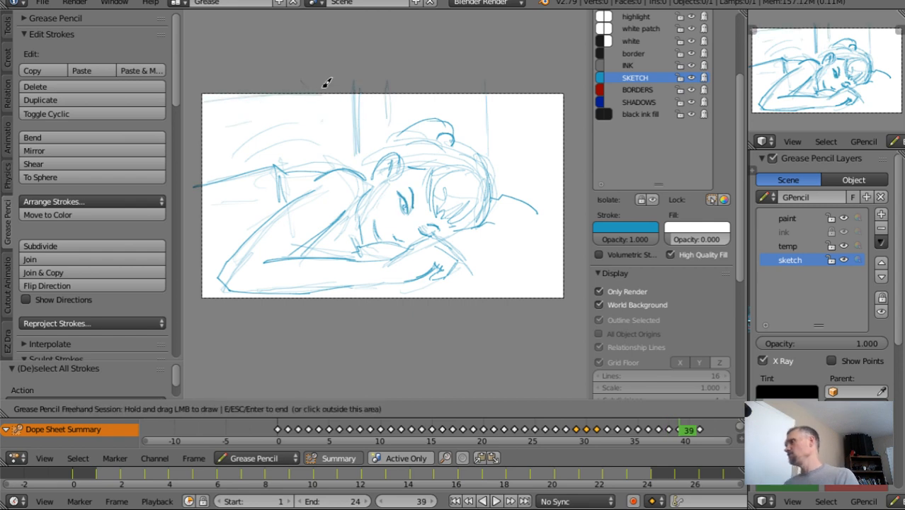
{"action": "key", "text": "Right"}
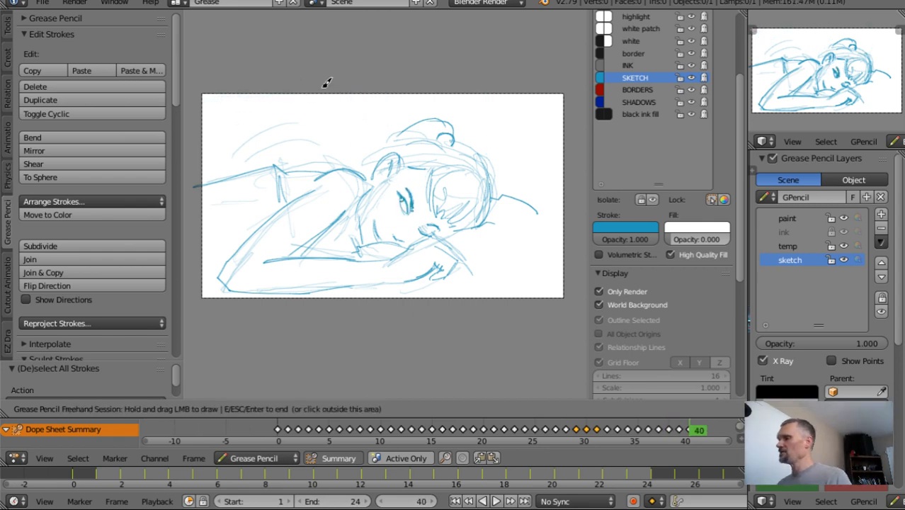
Sketch vertical background lines behind the girl's head and a horizontal line above her back on frame 40, using frame 39 as reference.
{"action": "key", "text": "Left"}
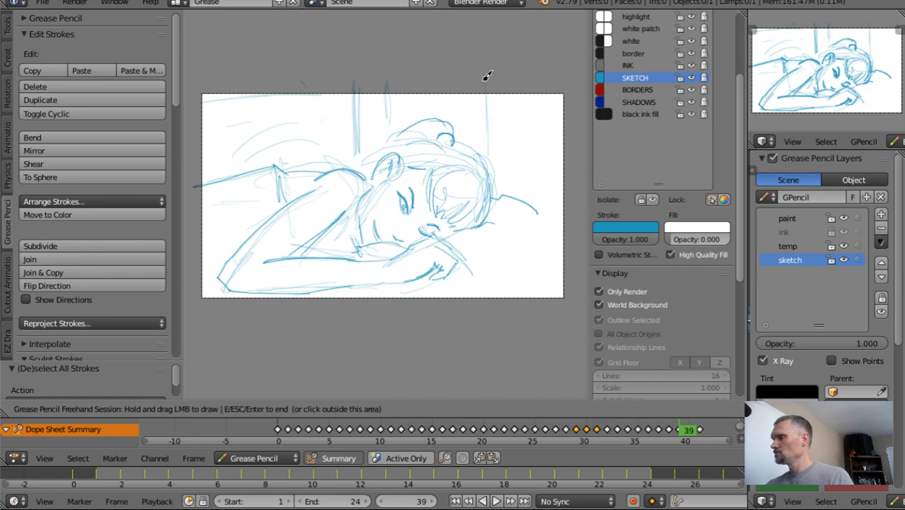
{"action": "key", "text": "Right"}
{"action": "mouse_move", "coordinate": [488, 89]}
{"action": "left_mouse_down"}
{"action": "mouse_move", "coordinate": [490, 80]}
{"action": "mouse_move", "coordinate": [487, 112]}
{"action": "left_mouse_up"}
{"action": "key", "text": "Left"}
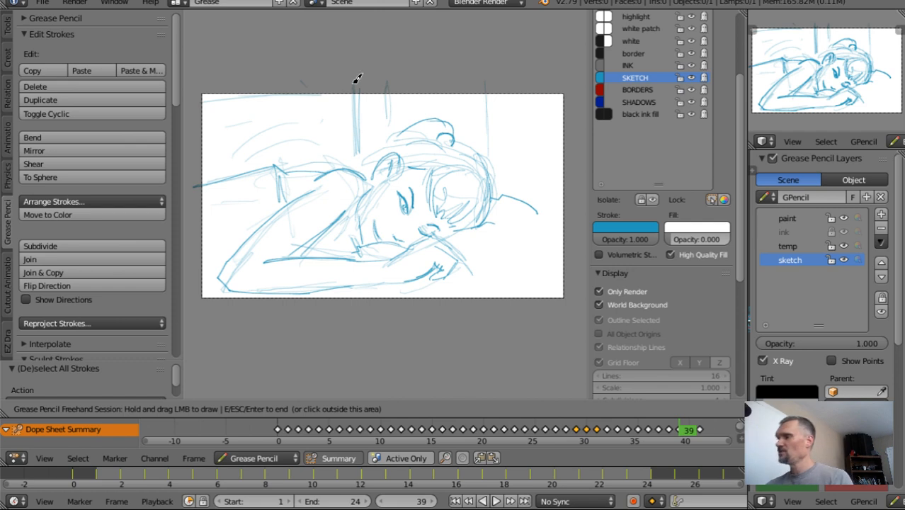
{"action": "left_click_drag", "start_coordinate": [359, 82], "coordinate": [364, 157]}
{"action": "key", "text": "Right"}
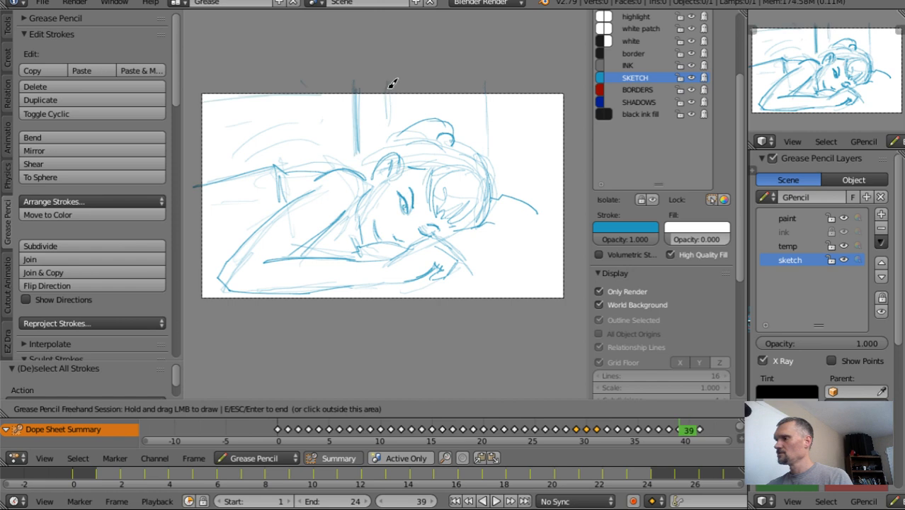
{"action": "left_click_drag", "start_coordinate": [388, 91], "coordinate": [390, 129]}
{"action": "key", "text": "Left"}
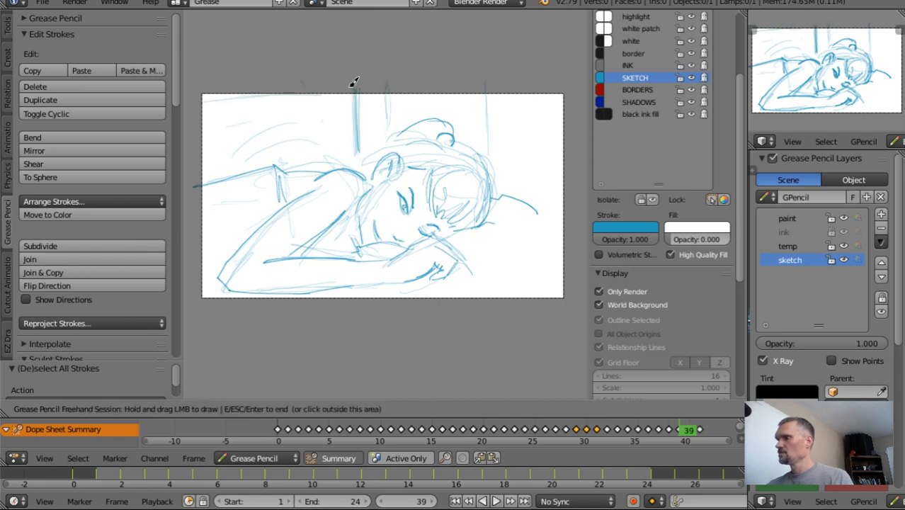
{"action": "key", "text": "Right"}
{"action": "mouse_move", "coordinate": [234, 97]}
{"action": "left_mouse_down"}
{"action": "mouse_move", "coordinate": [268, 91]}
{"action": "mouse_move", "coordinate": [212, 98]}
{"action": "left_mouse_up"}
{"action": "key", "text": "Right"}
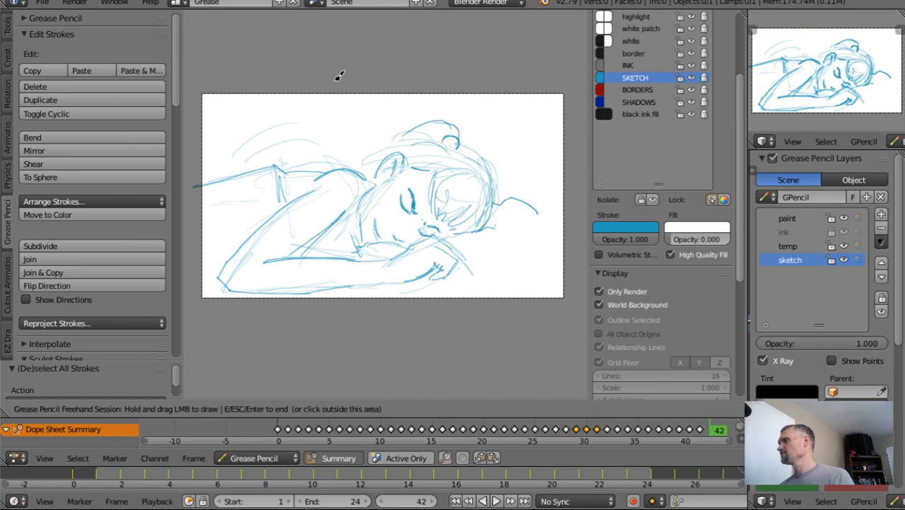
Sketch matching faint vertical background lines behind the girl's head on frame 41, comparing them with frame 40.
{"action": "key", "text": "Left"}
{"action": "key", "text": "Right"}
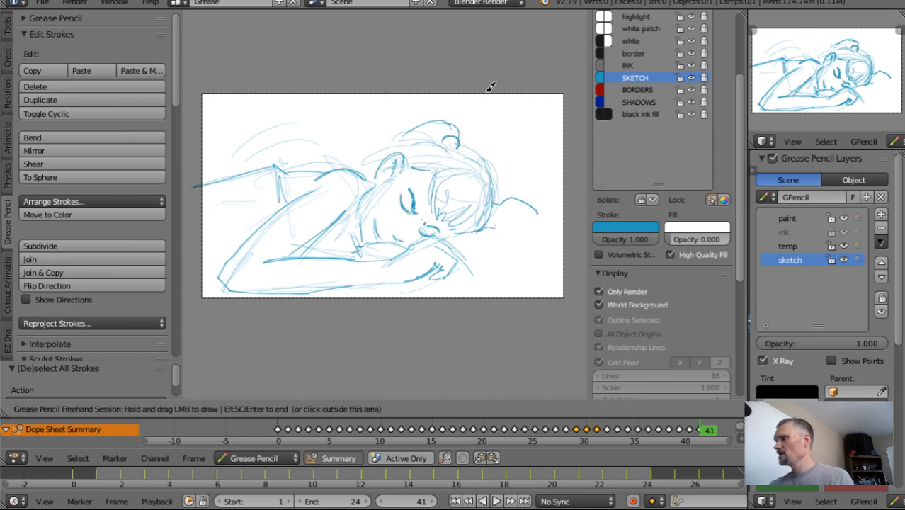
{"action": "key", "text": "Left"}
{"action": "mouse_move", "coordinate": [486, 91]}
{"action": "left_mouse_down"}
{"action": "mouse_move", "coordinate": [487, 83]}
{"action": "mouse_move", "coordinate": [487, 150]}
{"action": "left_mouse_up"}
{"action": "key", "text": "Right"}
{"action": "key", "text": "Left"}
{"action": "key", "text": "Right"}
{"action": "mouse_move", "coordinate": [387, 98]}
{"action": "left_mouse_down"}
{"action": "mouse_move", "coordinate": [390, 136]}
{"action": "mouse_move", "coordinate": [362, 153]}
{"action": "mouse_move", "coordinate": [359, 97]}
{"action": "left_mouse_up"}
{"action": "key", "text": "Left"}
{"action": "key", "text": "Right"}
{"action": "key", "text": "Left"}
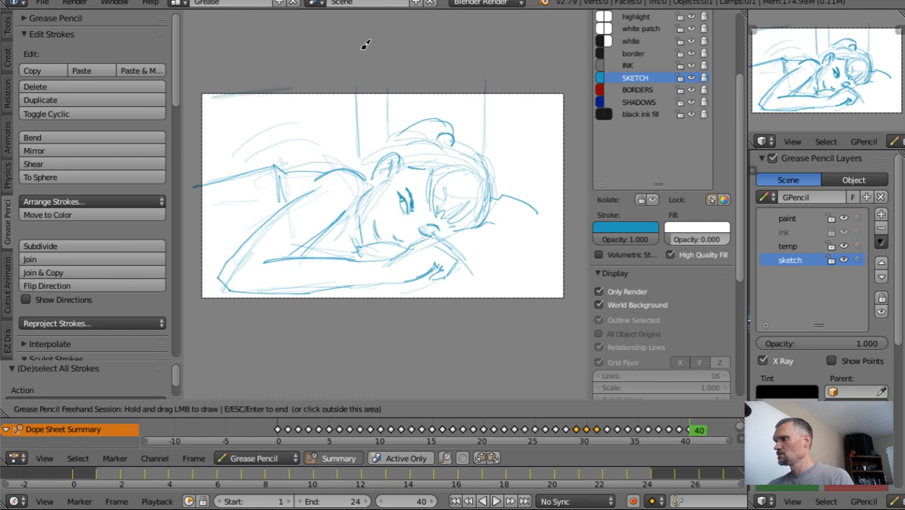
{"action": "key", "text": "Right"}
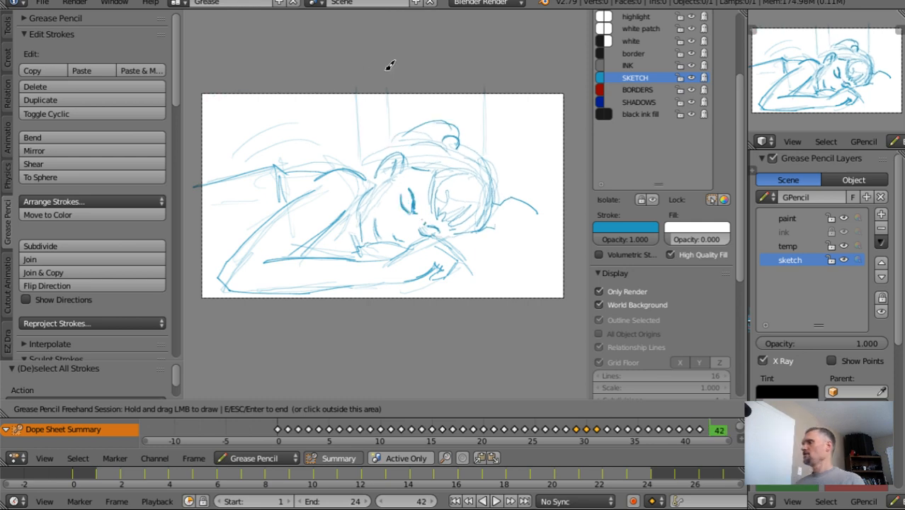
{"action": "key", "text": "Left"}
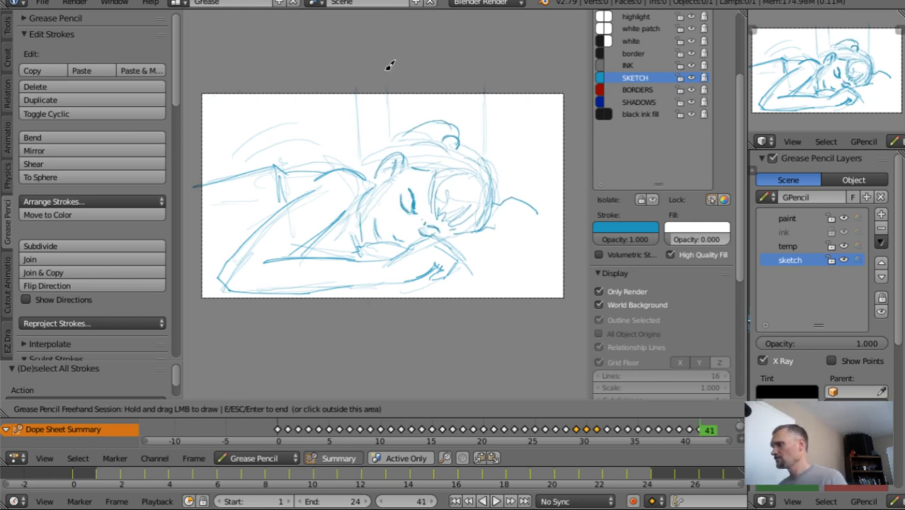
{"action": "key", "text": "Right"}
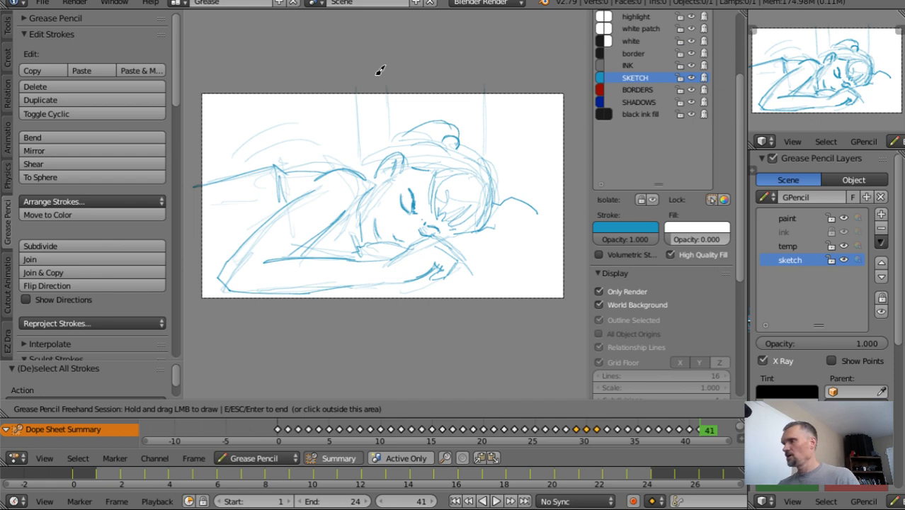
End the freehand drawing session and save the scene over its existing blend file.
{"action": "key", "text": "Escape"}
{"action": "key", "text": "ctrl+s"}
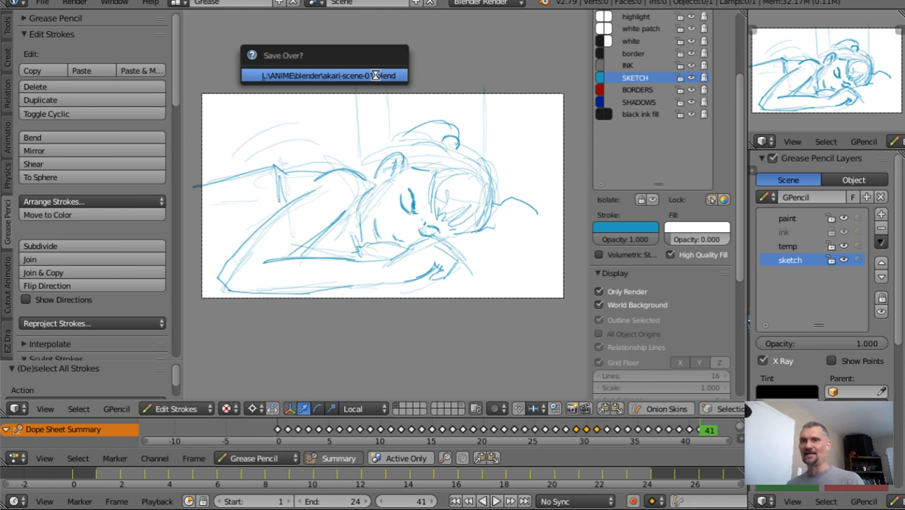
{"action": "left_click", "coordinate": [375, 75]}
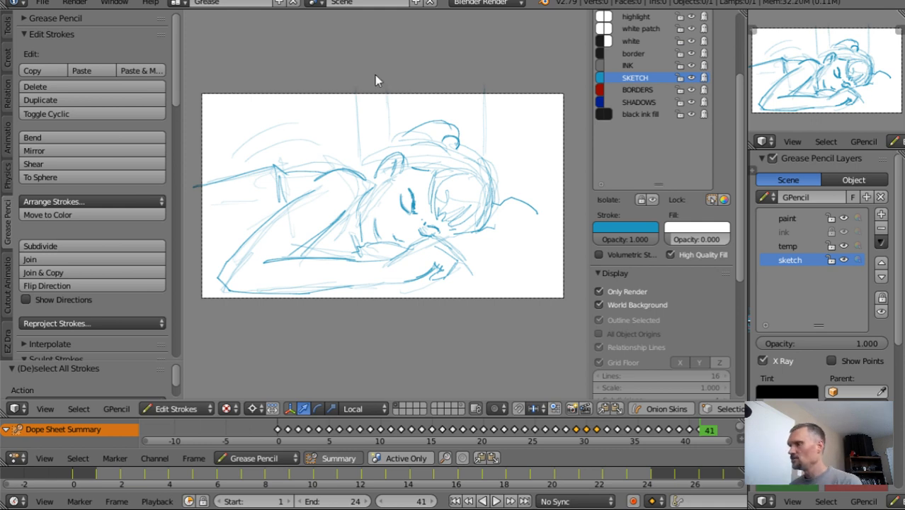